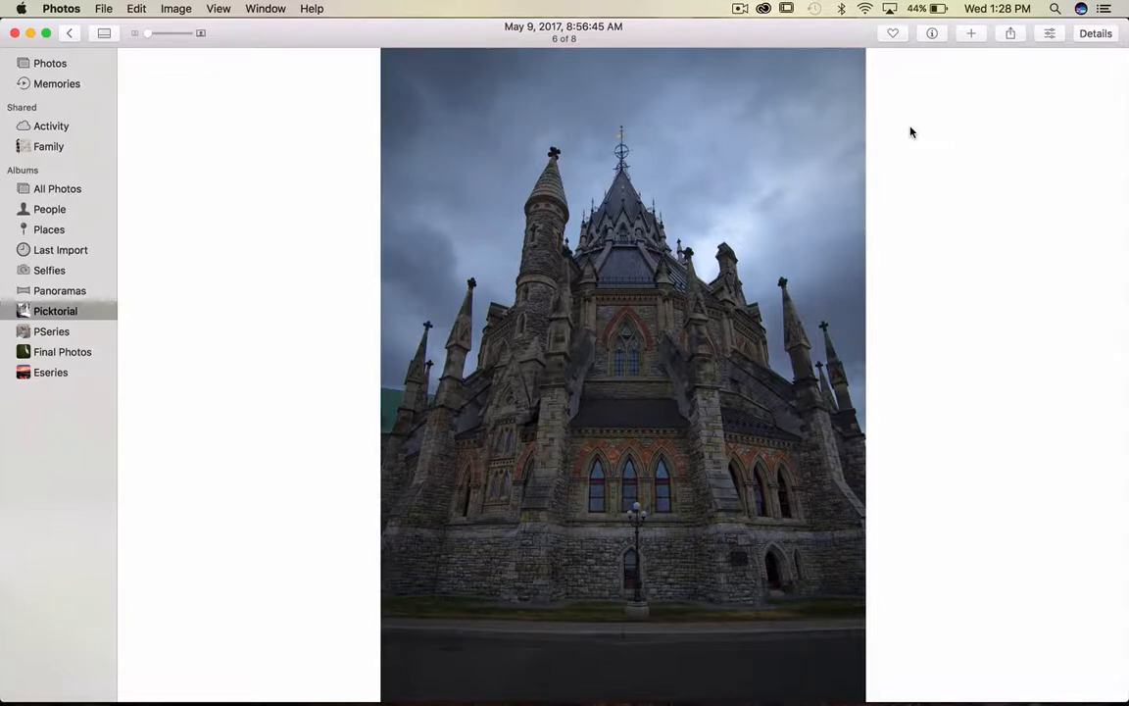
Revert the cathedral-like building photo to its original and open it for editing in the Picktorial extension.
click(1049, 35)
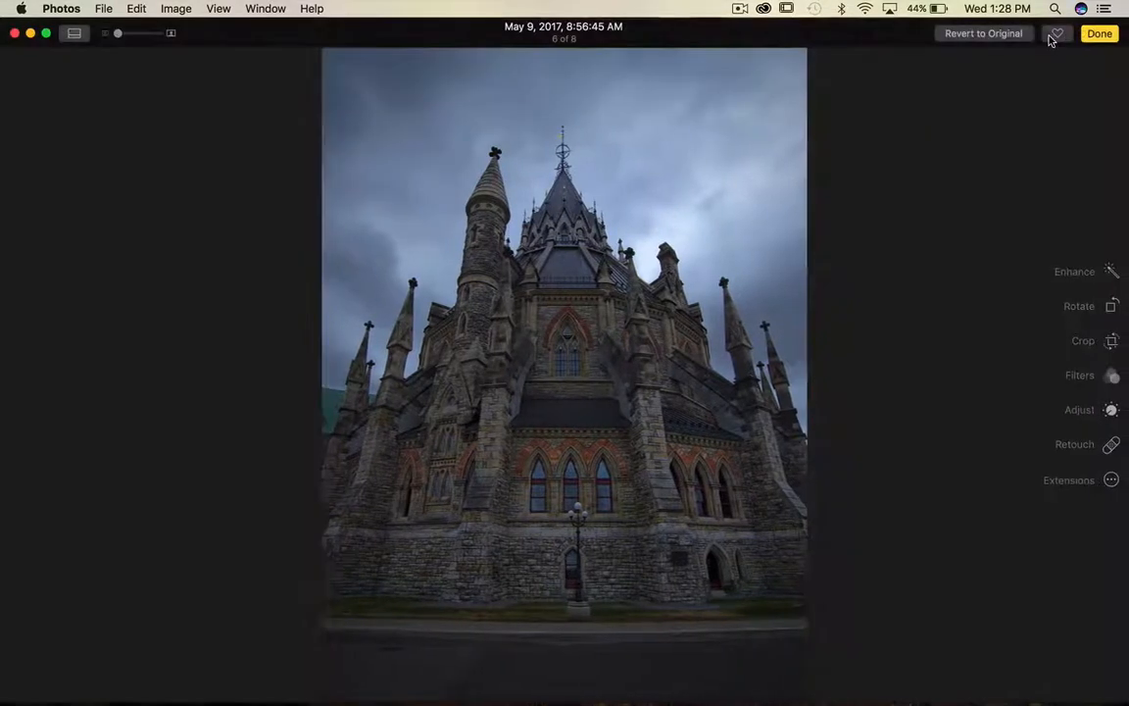
click(976, 34)
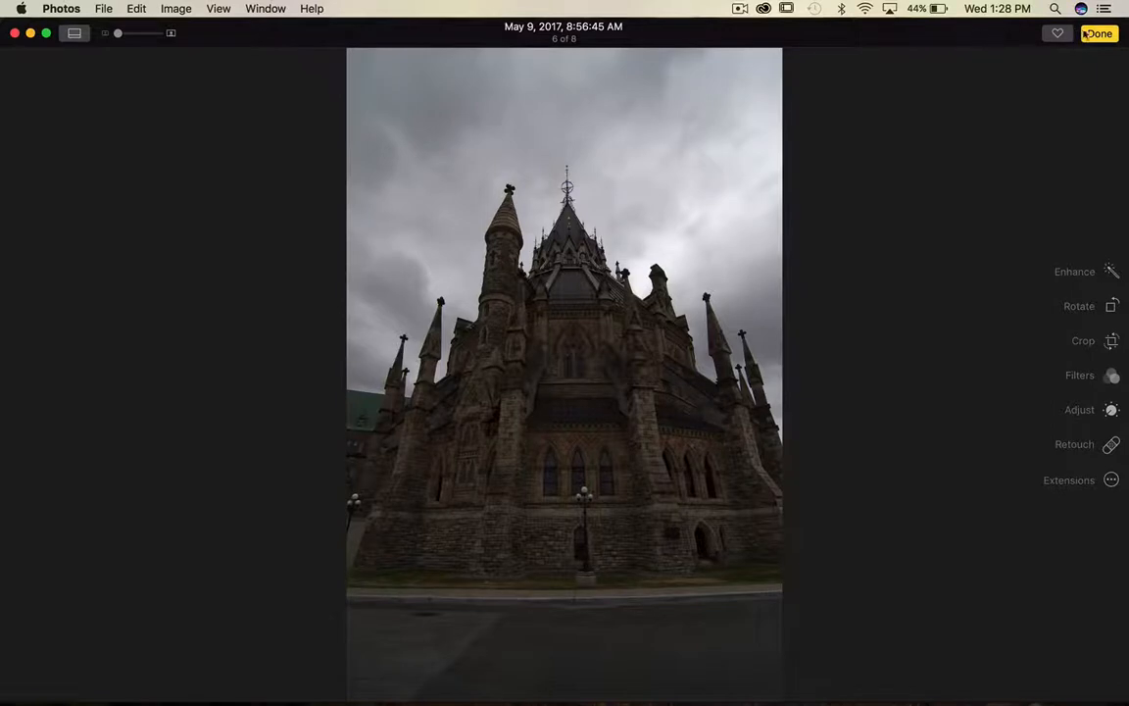
click(1064, 483)
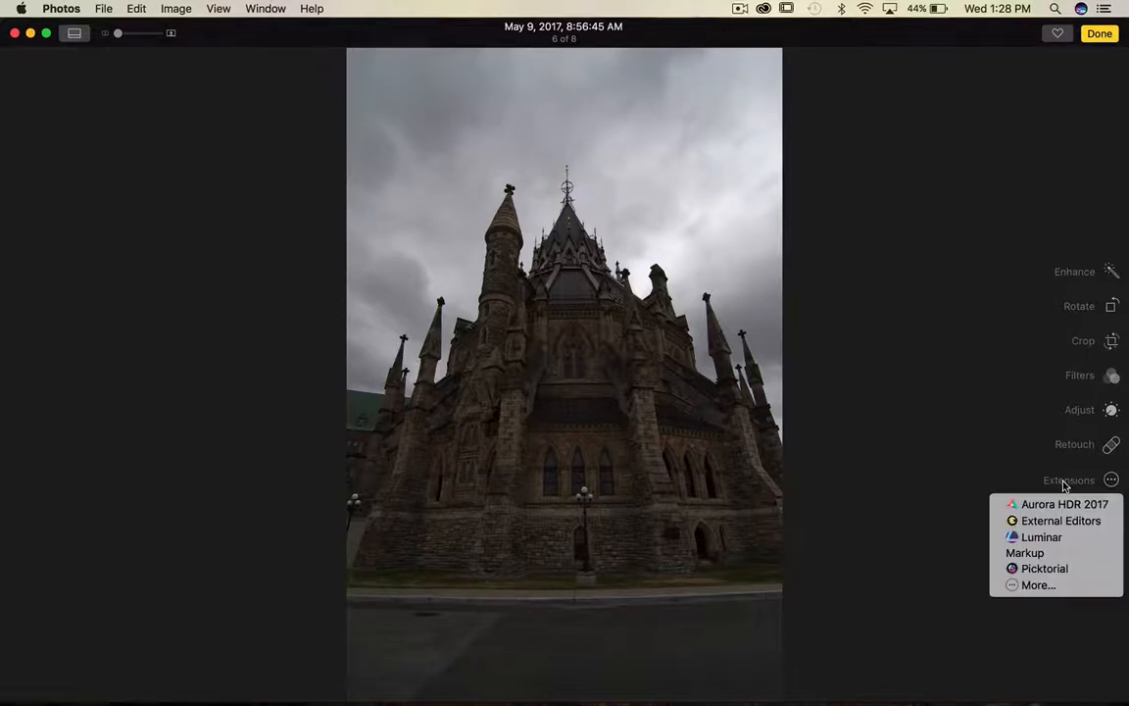
click(1044, 569)
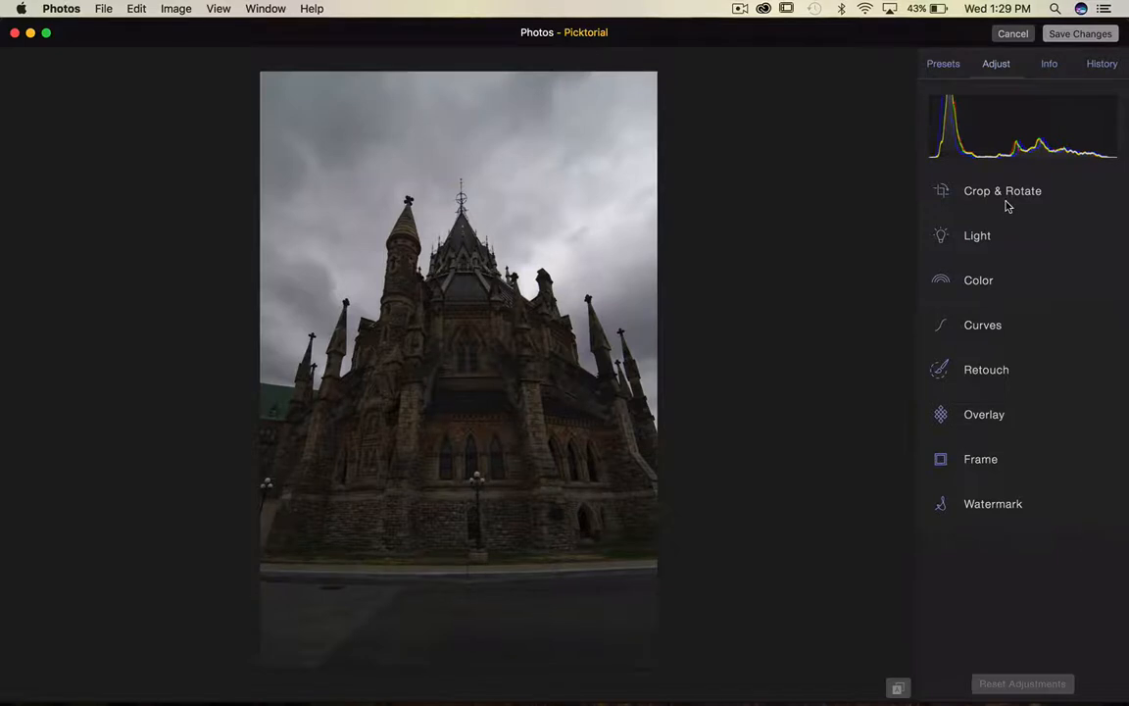
Set up a retouch Tone adjustment with a luminosity mask limited to the darker tones and slightly increased exposure.
click(939, 372)
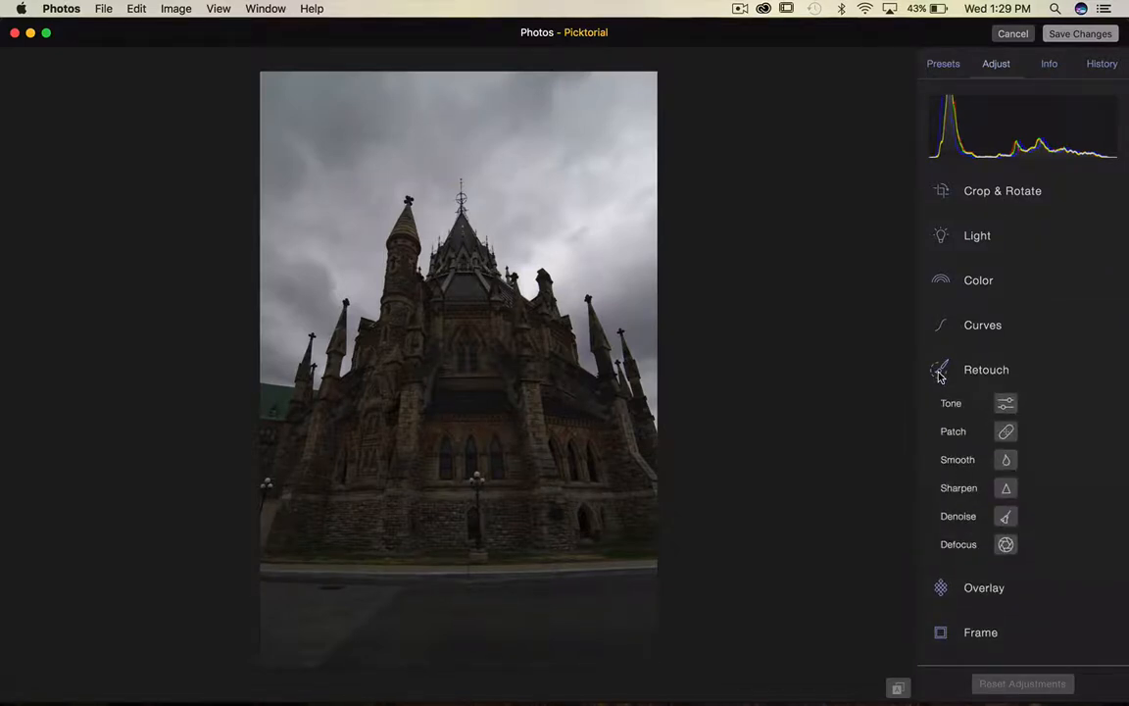
click(1006, 402)
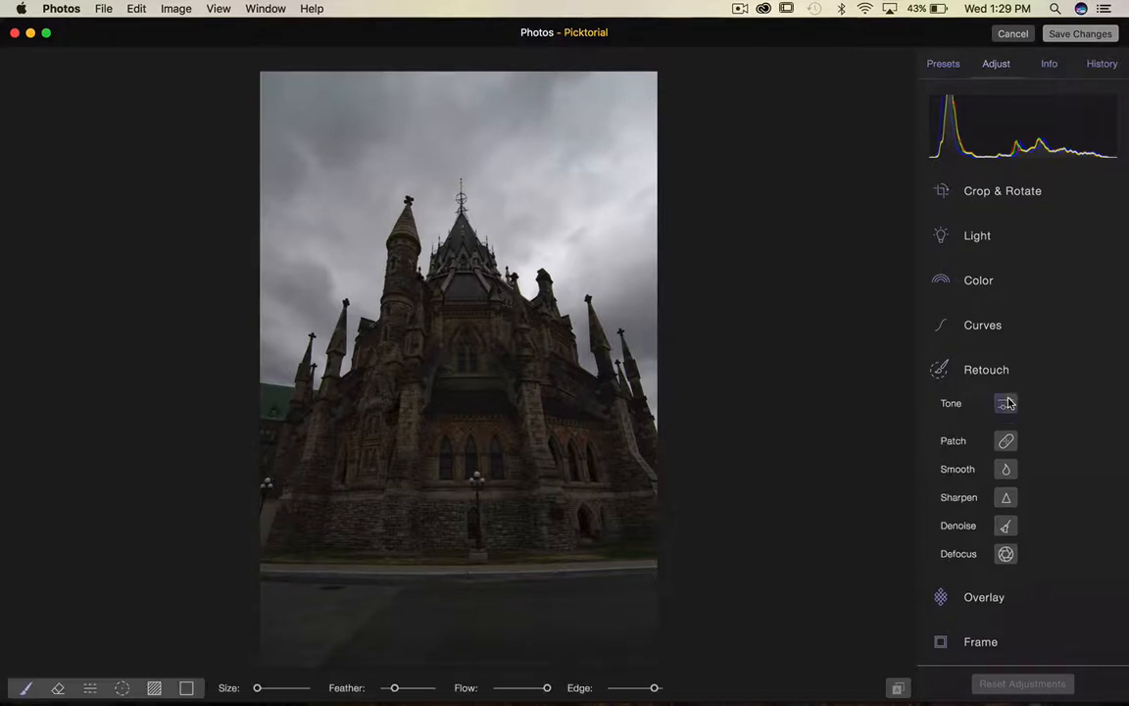
scroll(1009, 403, down, 2)
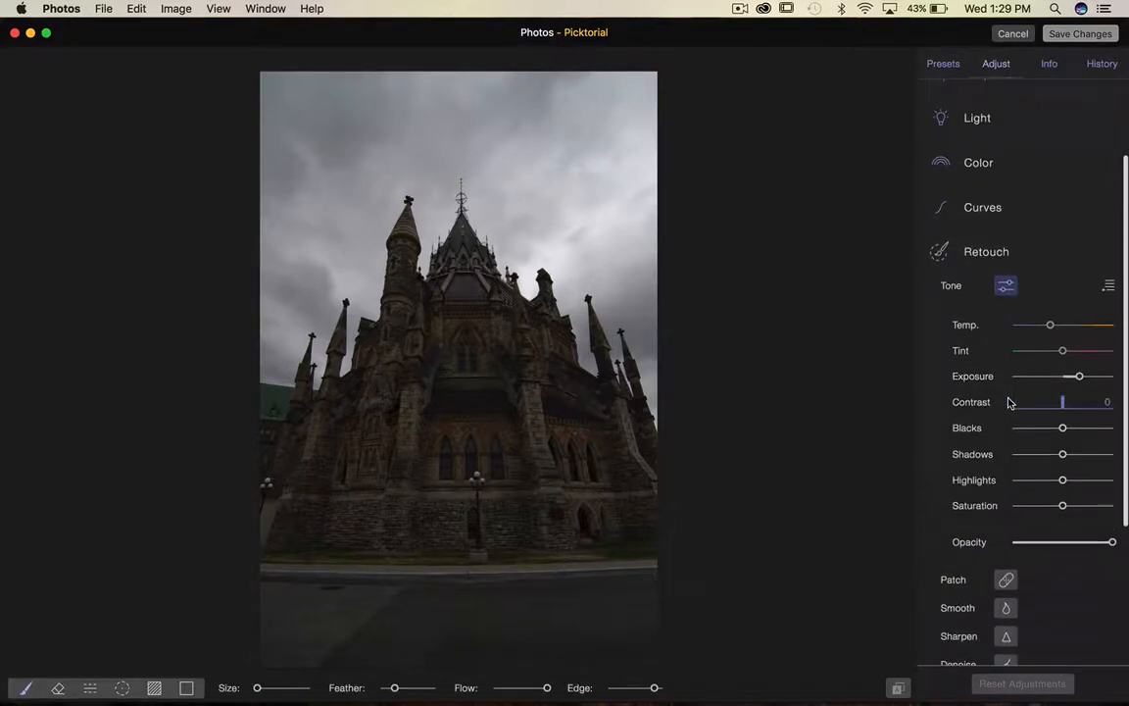
click(1109, 288)
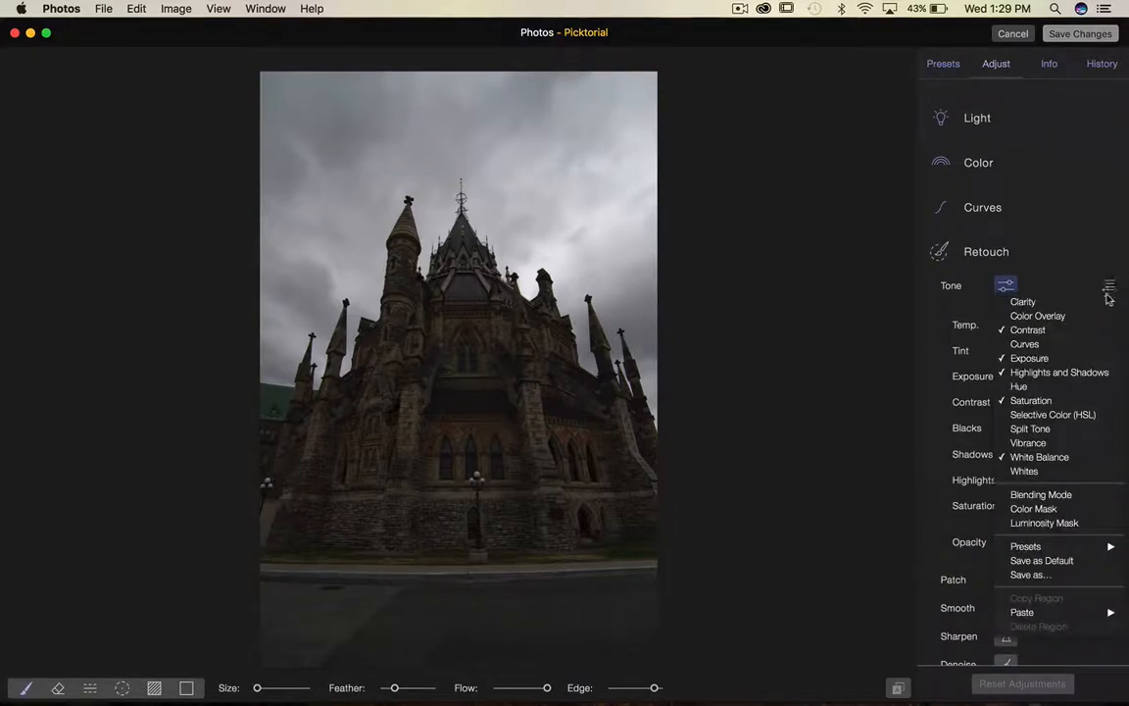
click(1084, 525)
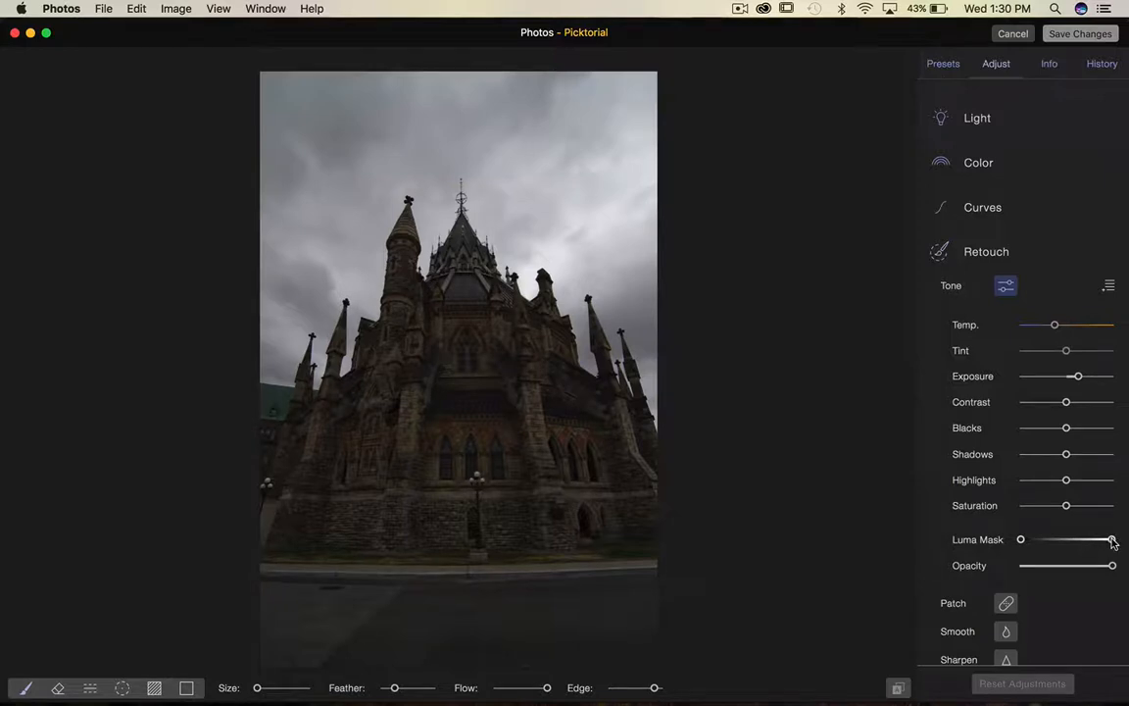
drag(1112, 541, 1049, 545)
mouse_move(1075, 377)
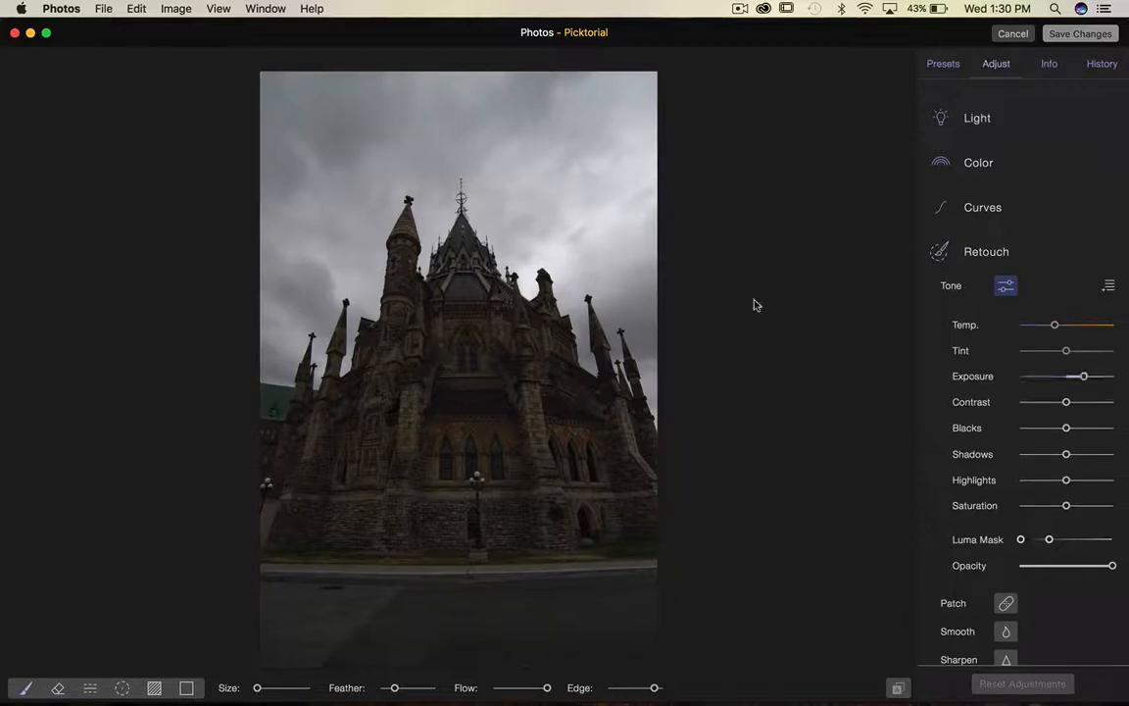
Enlarge the brush slightly and paint the tone adjustment along the building's spires and outer edges.
key(super+equal)
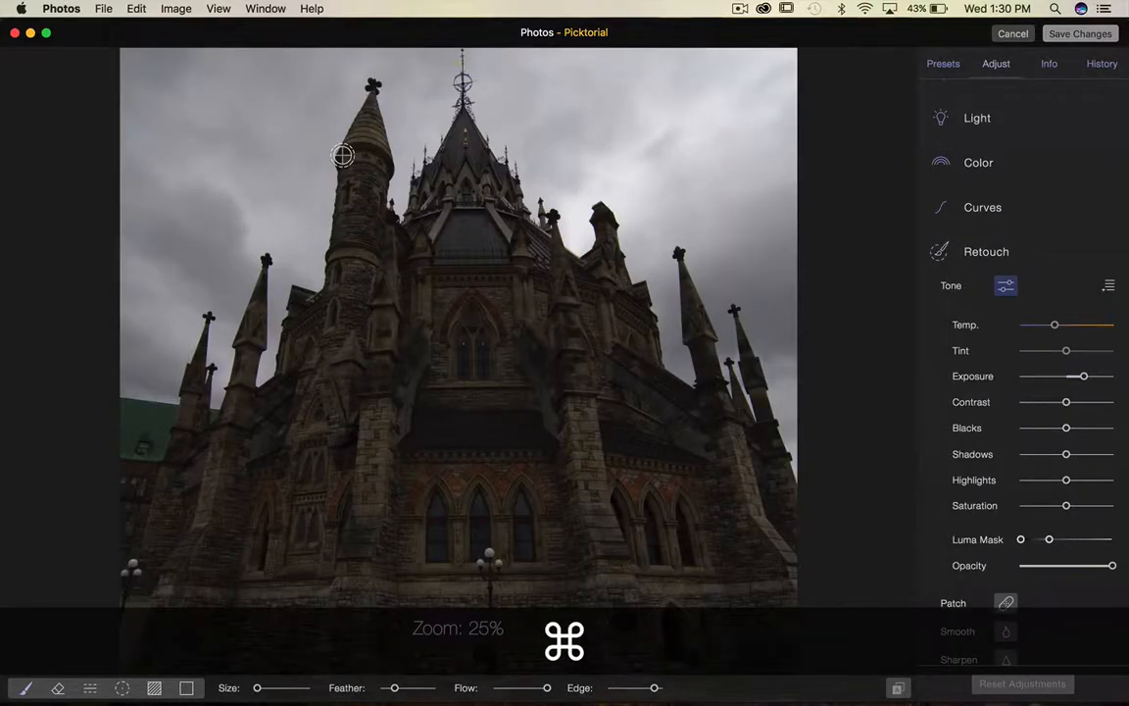
drag(342, 157, 360, 234)
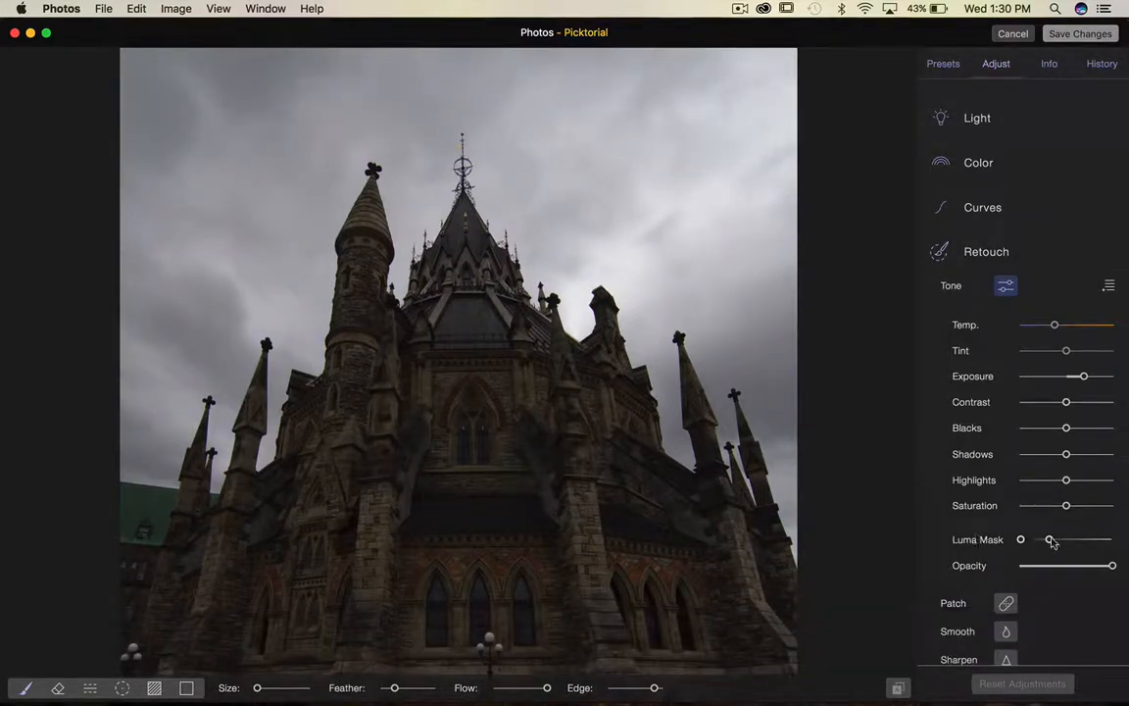
key(])
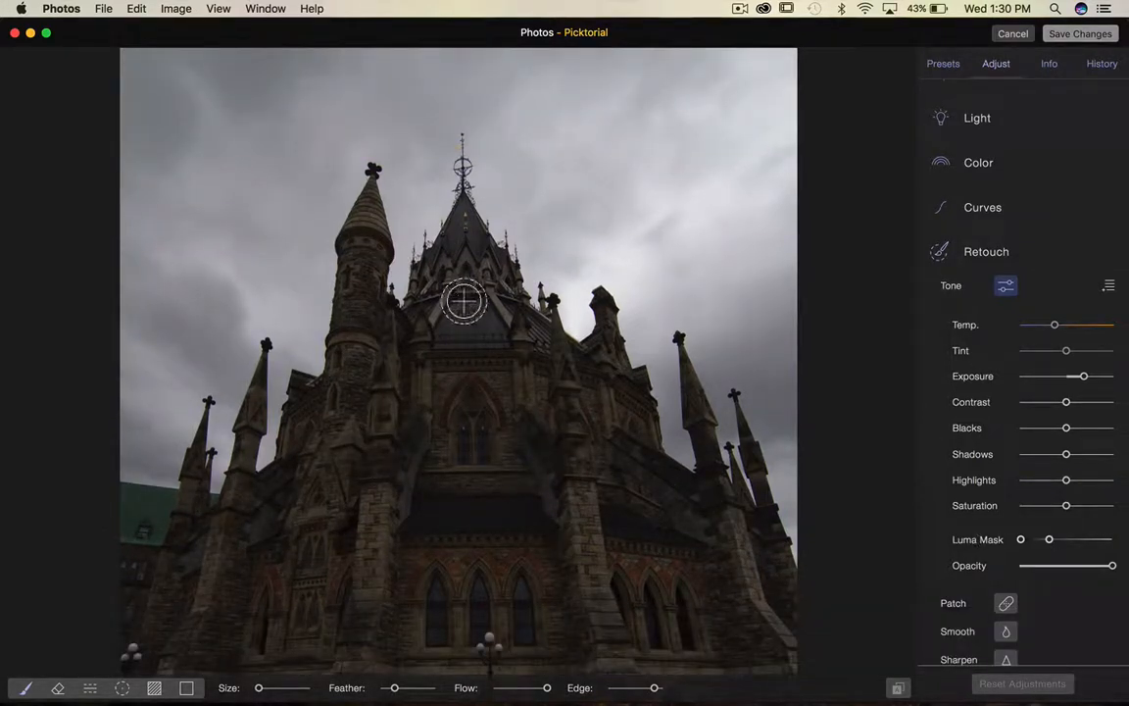
key(])
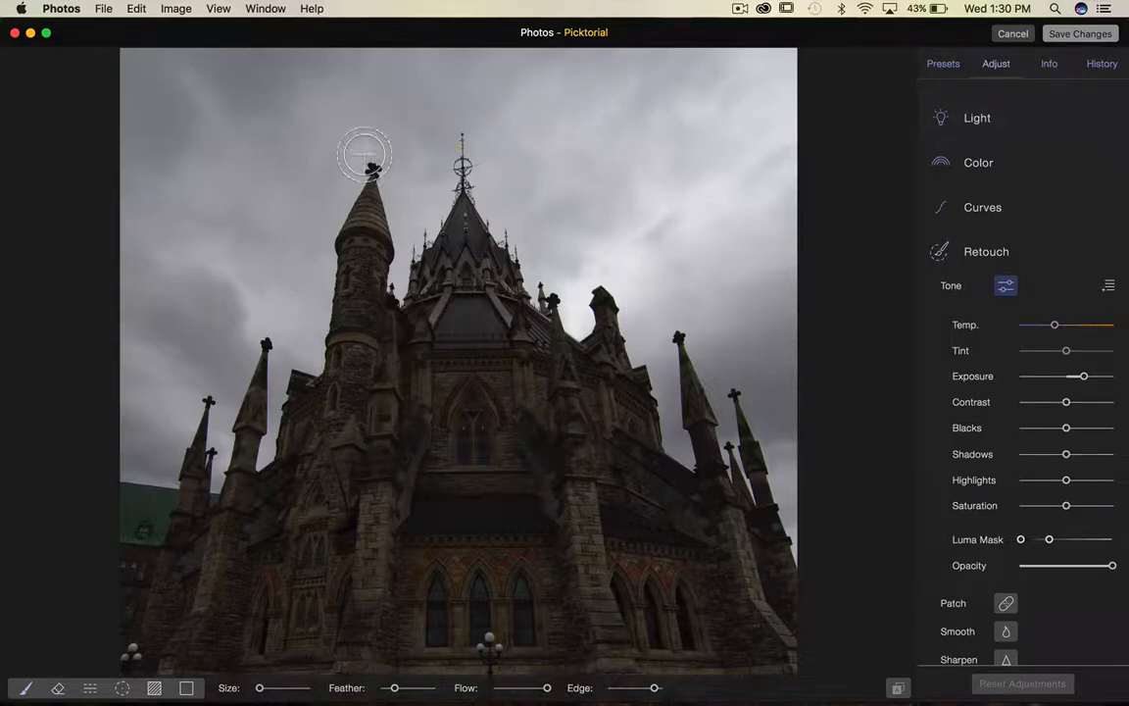
mouse_move(365, 153)
mouse_down()
mouse_move(344, 288)
mouse_move(369, 167)
mouse_move(377, 368)
mouse_move(423, 272)
mouse_move(427, 325)
mouse_move(506, 315)
mouse_move(504, 261)
mouse_move(564, 356)
mouse_move(623, 377)
mouse_move(617, 355)
mouse_move(664, 428)
mouse_move(701, 410)
mouse_move(701, 391)
mouse_move(681, 503)
mouse_move(722, 483)
mouse_move(776, 517)
mouse_move(774, 590)
mouse_up()
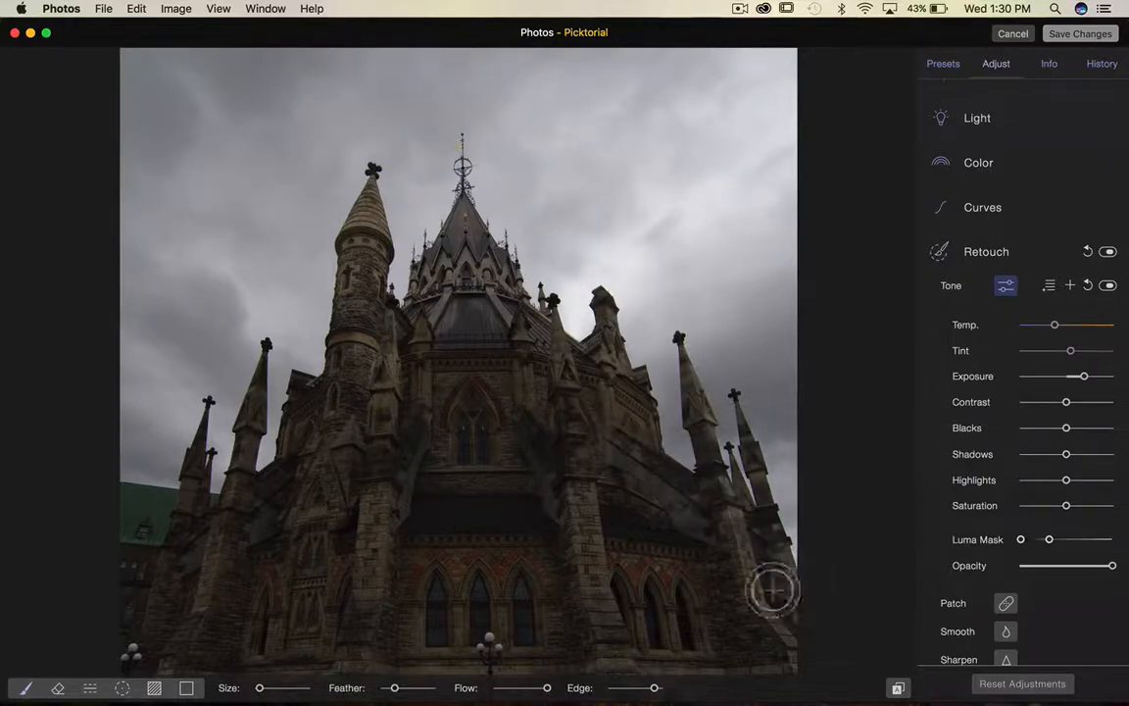
Brush the tone adjustment over the building's interior and lower stone walls with a much larger brush.
key(])
mouse_move(378, 375)
mouse_down()
mouse_move(190, 490)
mouse_move(144, 497)
mouse_move(413, 494)
mouse_move(212, 542)
mouse_move(686, 574)
mouse_move(440, 378)
mouse_up()
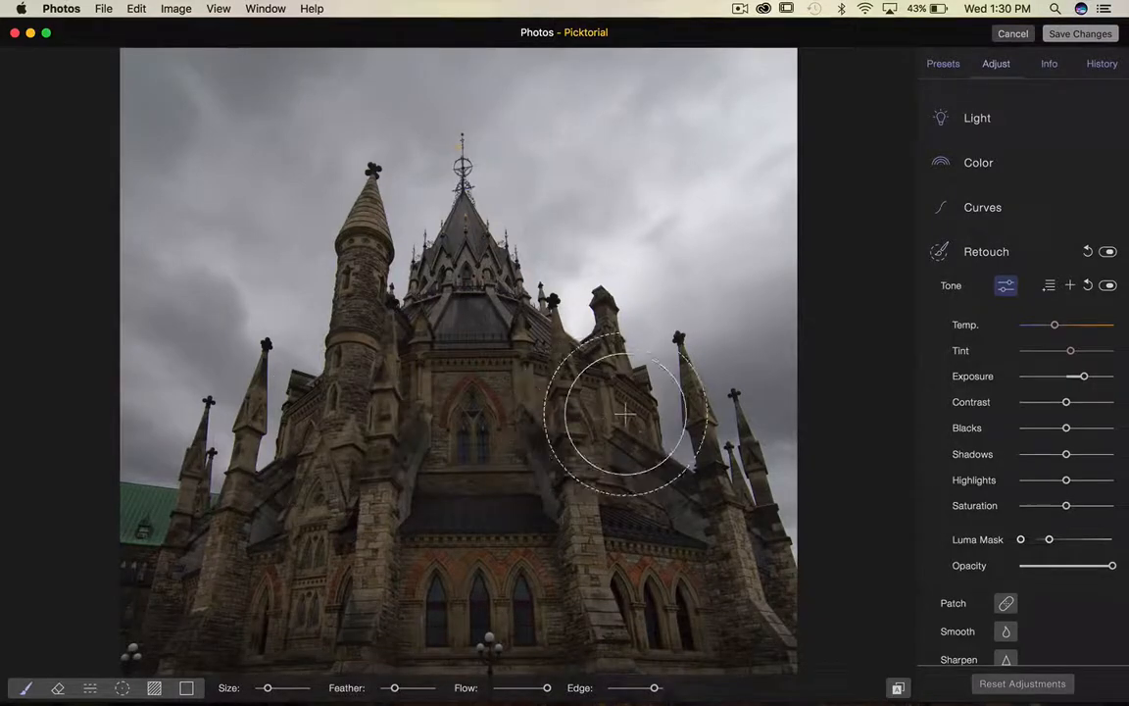
mouse_move(200, 479)
mouse_down()
mouse_move(297, 558)
mouse_move(370, 572)
mouse_move(588, 579)
mouse_move(519, 269)
mouse_up()
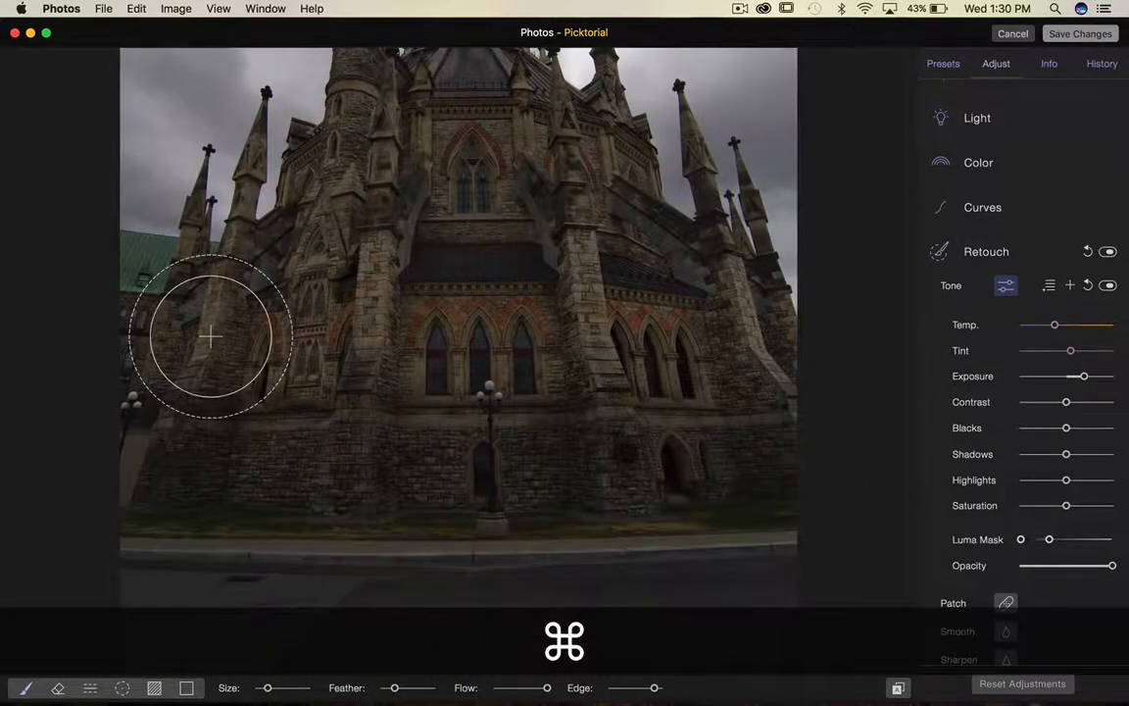
mouse_move(145, 431)
mouse_down()
mouse_move(215, 416)
mouse_move(718, 409)
mouse_move(727, 424)
mouse_up()
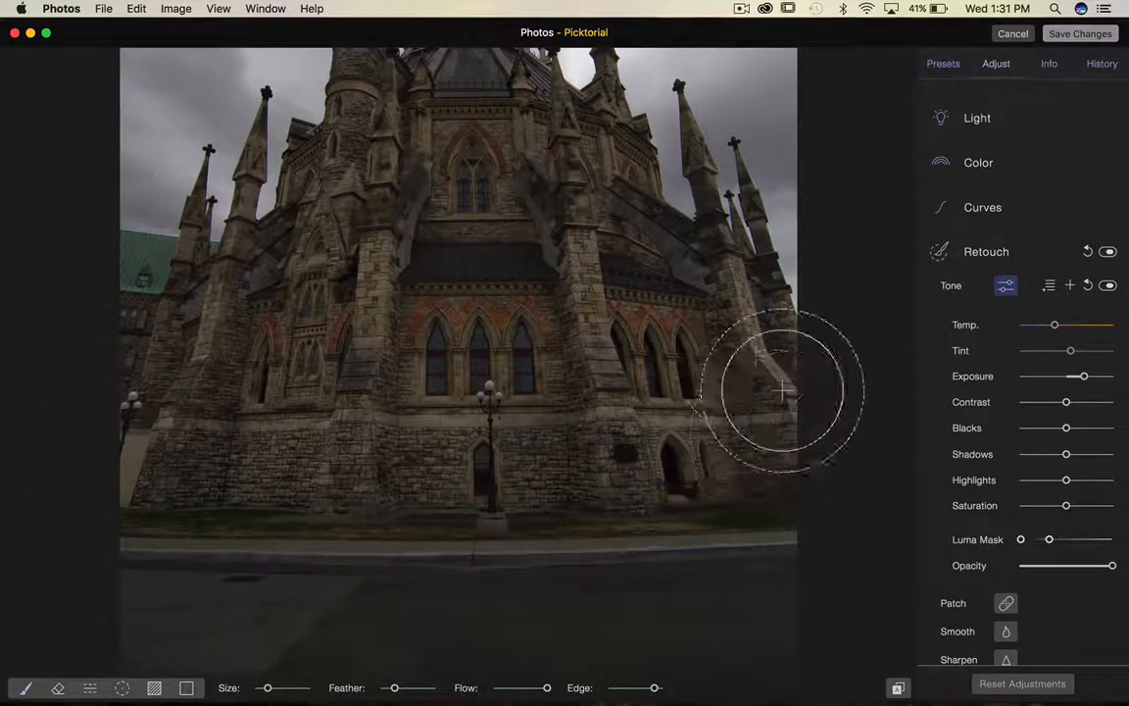
Show the mask overlay and paint in missed areas along the building's base and central roof with a smaller brush.
mouse_move(656, 691)
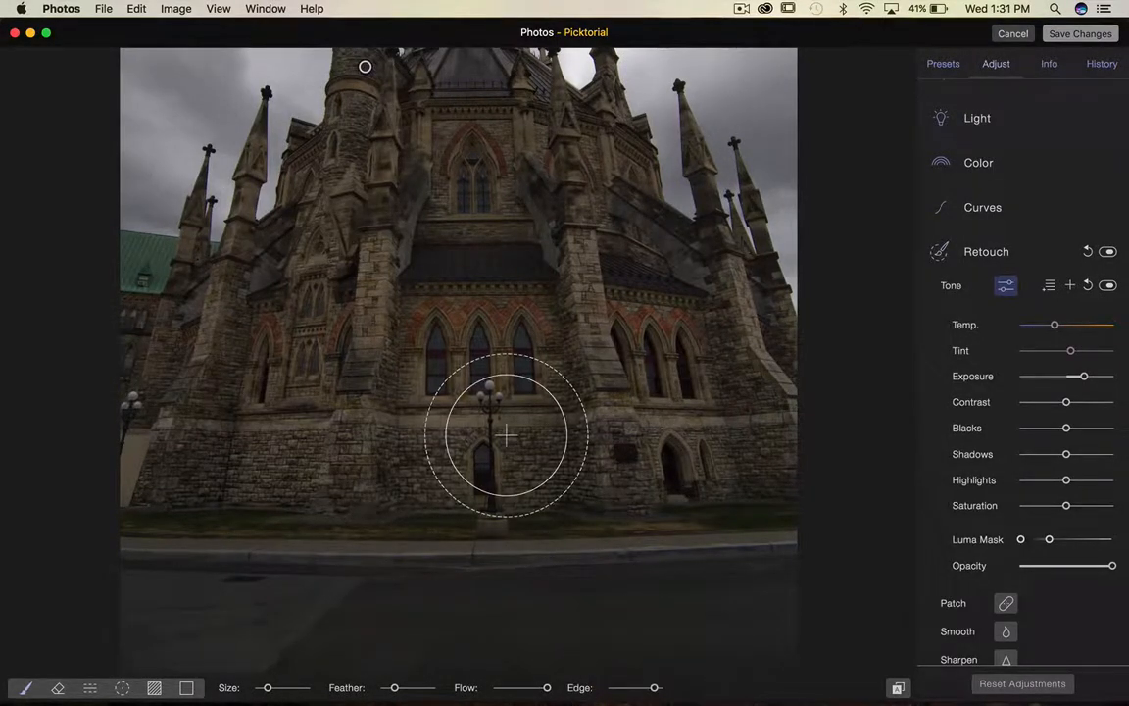
scroll(506, 435, down, 5)
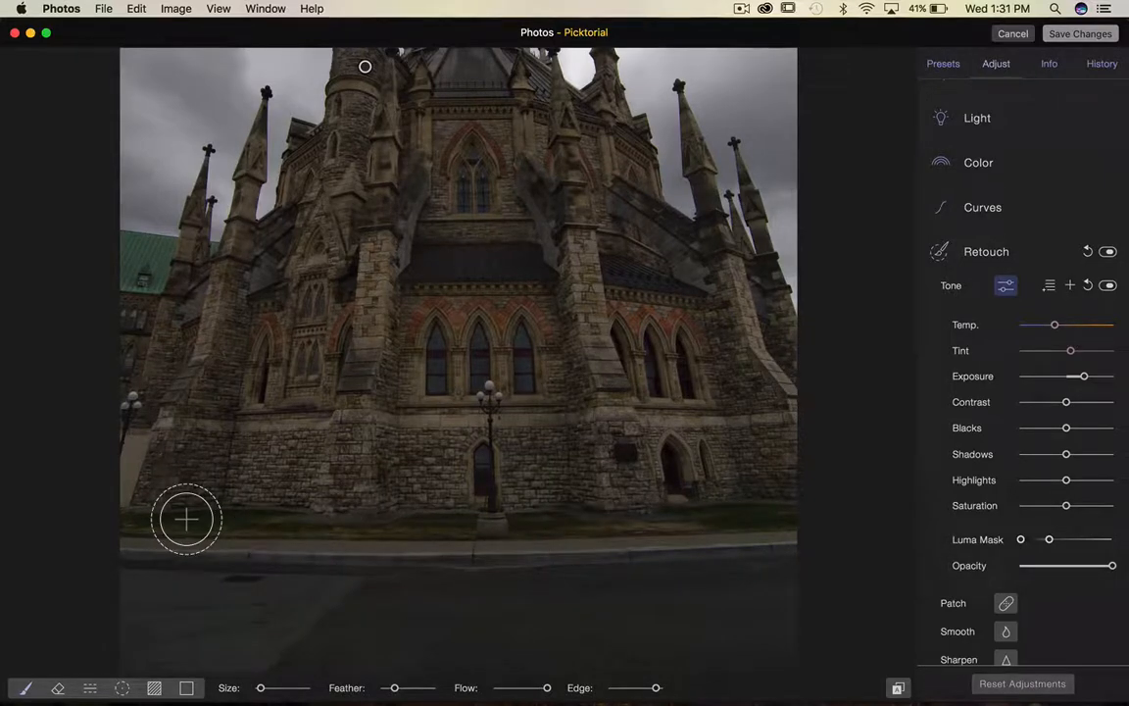
key(o)
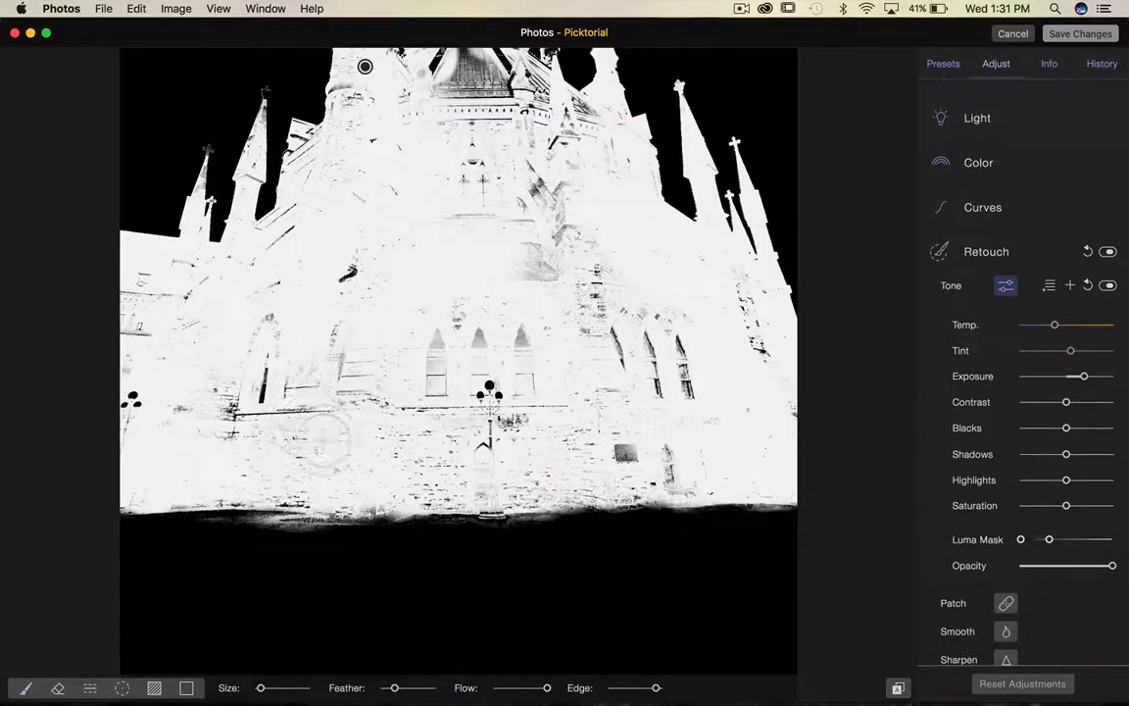
mouse_move(191, 487)
mouse_down()
mouse_move(122, 490)
mouse_move(284, 476)
mouse_move(418, 509)
mouse_move(579, 509)
mouse_move(714, 486)
mouse_move(823, 488)
mouse_up()
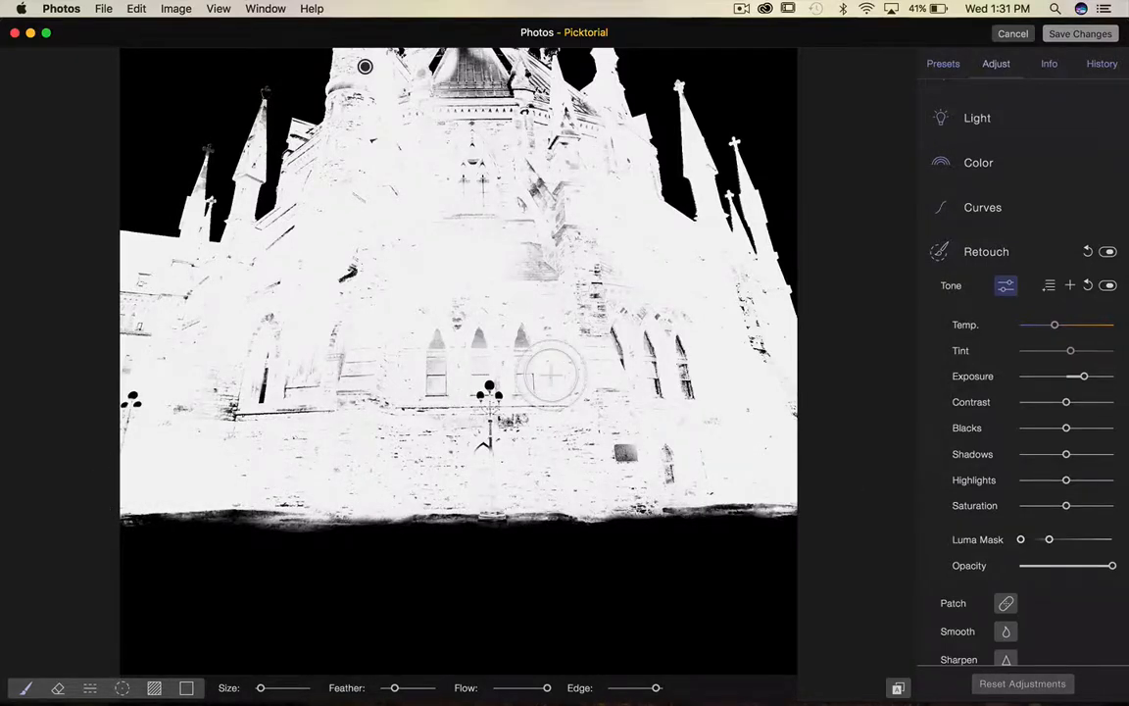
scroll(365, 65, up, 5)
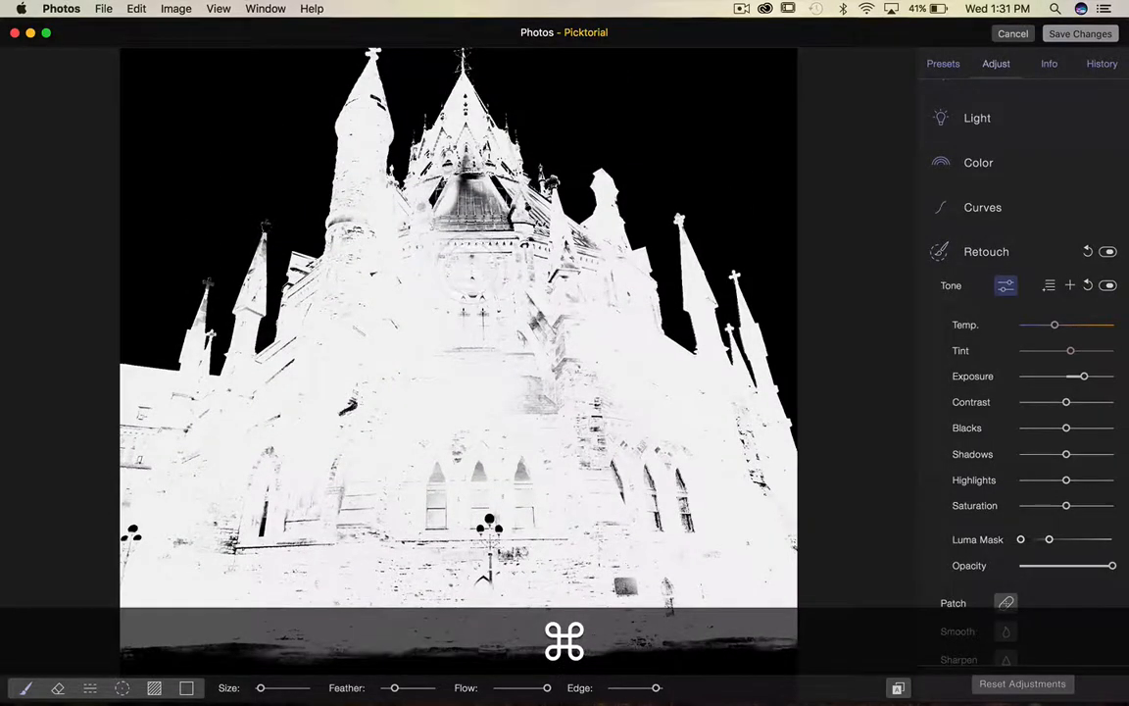
mouse_move(472, 278)
mouse_down()
mouse_move(472, 208)
mouse_move(457, 209)
mouse_move(519, 277)
mouse_move(537, 390)
mouse_up()
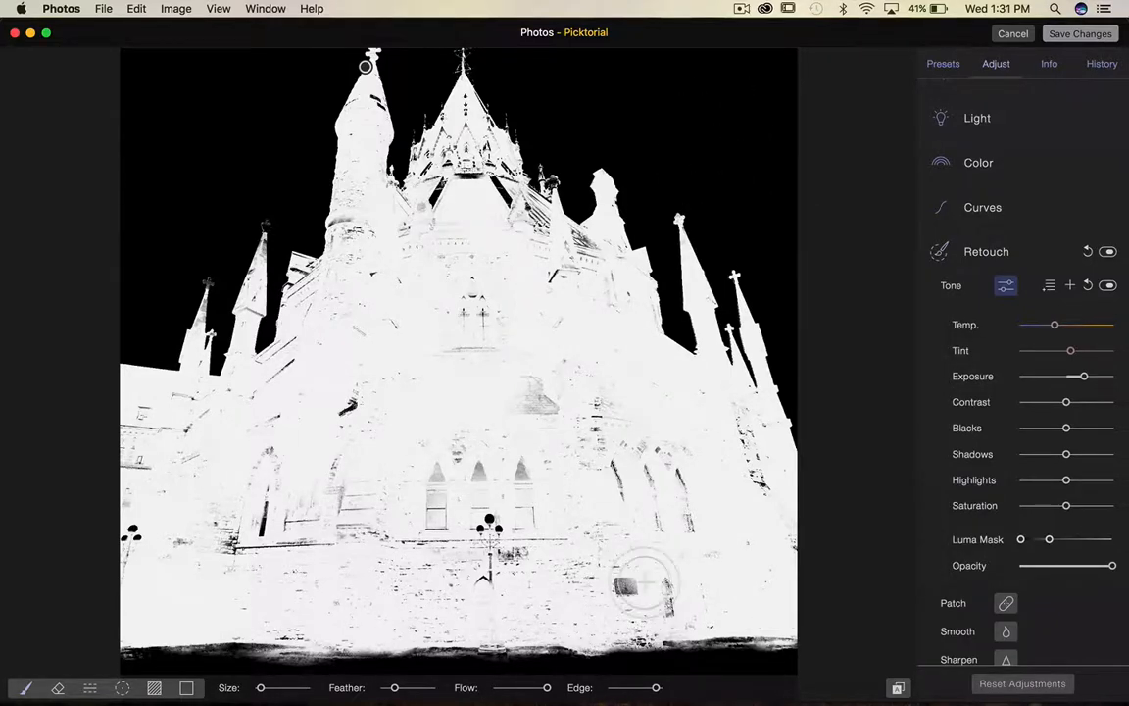
Lower the brush's edge sensitivity to its minimum and fill the remaining holes in the building mask.
drag(655, 687, 576, 687)
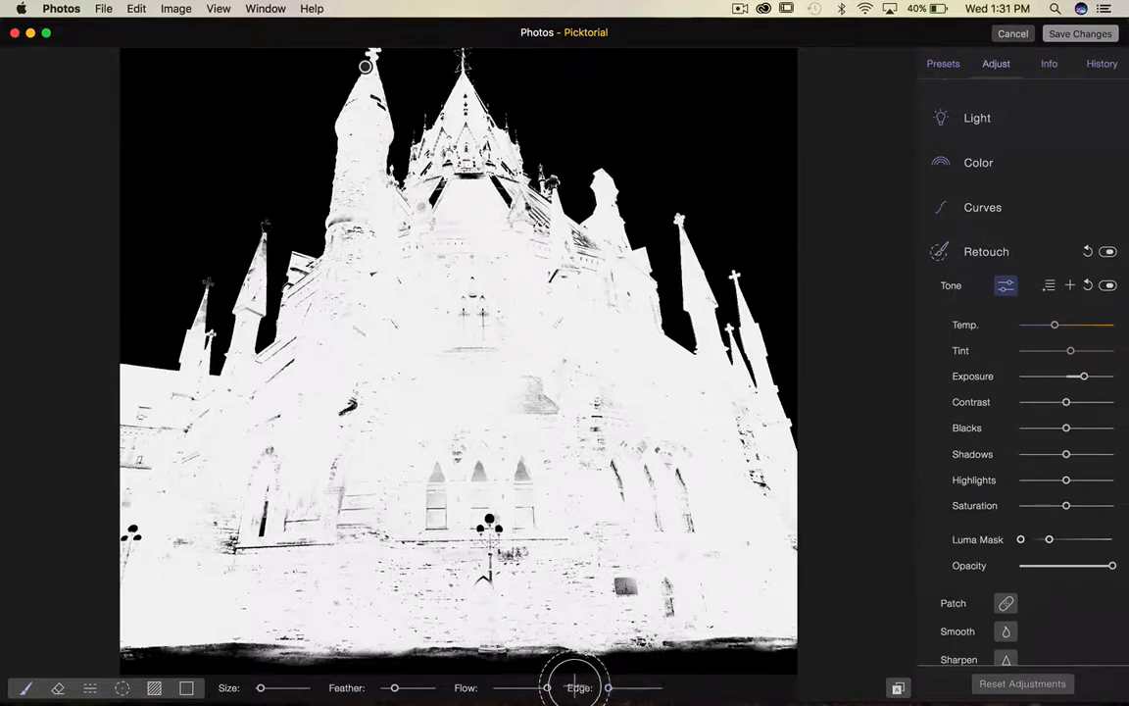
mouse_move(542, 420)
mouse_down()
mouse_move(438, 471)
mouse_move(392, 468)
mouse_move(687, 531)
mouse_move(635, 432)
mouse_move(684, 439)
mouse_move(651, 436)
mouse_move(693, 480)
mouse_move(554, 392)
mouse_move(480, 313)
mouse_move(436, 289)
mouse_move(497, 264)
mouse_move(417, 147)
mouse_move(453, 207)
mouse_move(326, 242)
mouse_move(289, 417)
mouse_up()
mouse_move(255, 338)
mouse_down()
mouse_move(210, 485)
mouse_move(451, 500)
mouse_move(575, 545)
mouse_move(433, 449)
mouse_move(420, 319)
mouse_move(91, 462)
mouse_move(172, 443)
mouse_up()
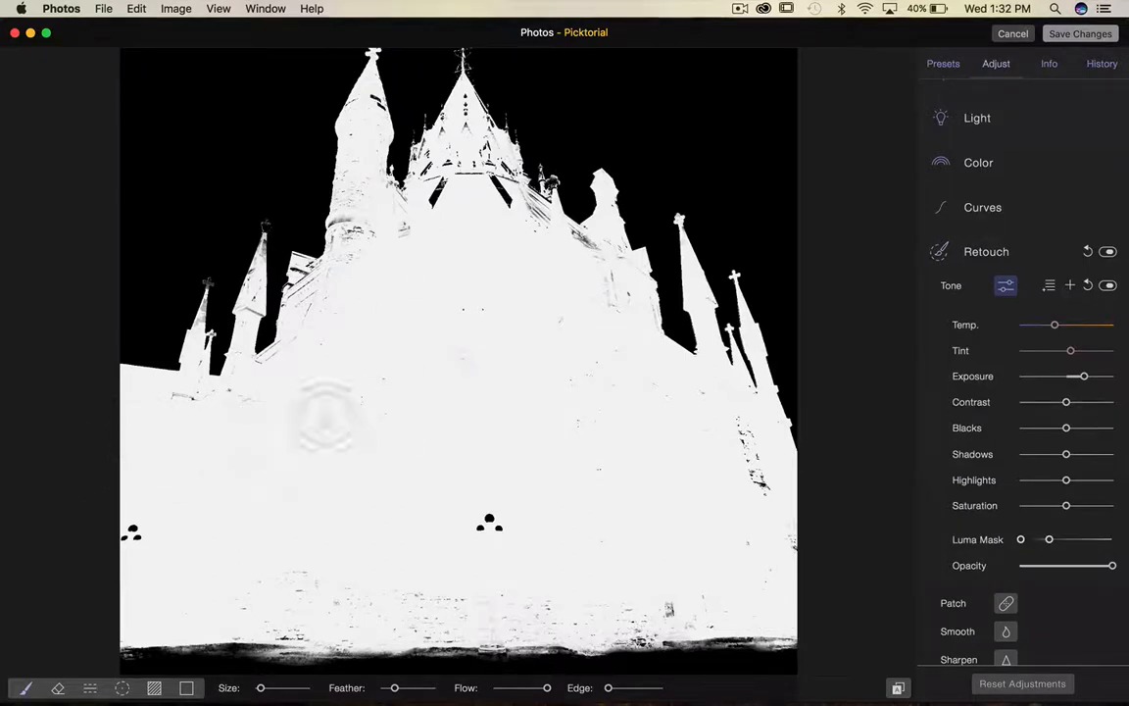
mouse_move(444, 555)
mouse_down()
mouse_move(536, 563)
mouse_move(330, 599)
mouse_move(695, 594)
mouse_move(374, 592)
mouse_move(587, 672)
mouse_up()
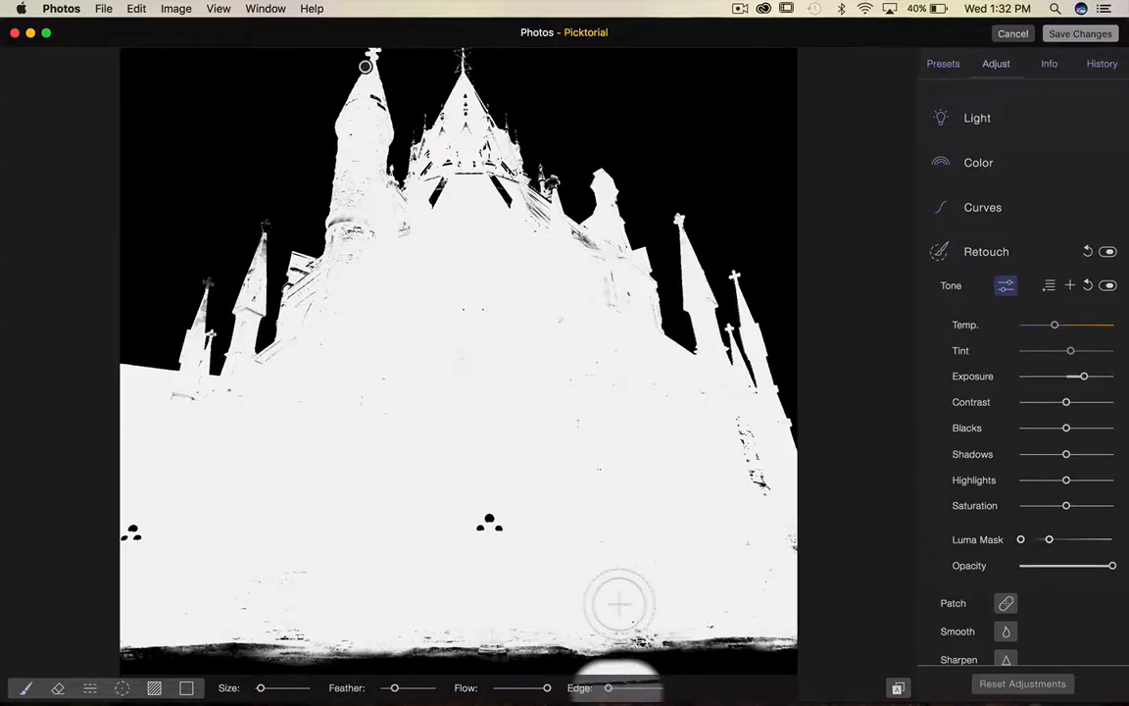
Undo the last mask edits, restore a high brush edge sensitivity and hide the mask overlay.
key(super+z)
key(super+z)
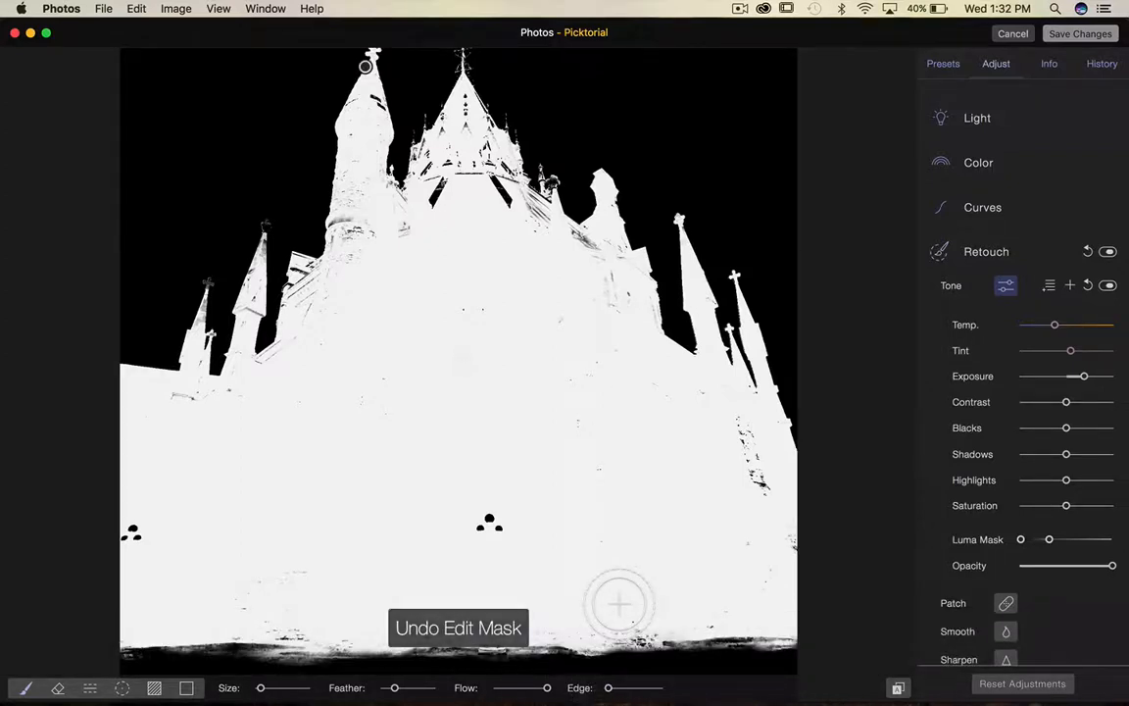
drag(612, 686, 651, 686)
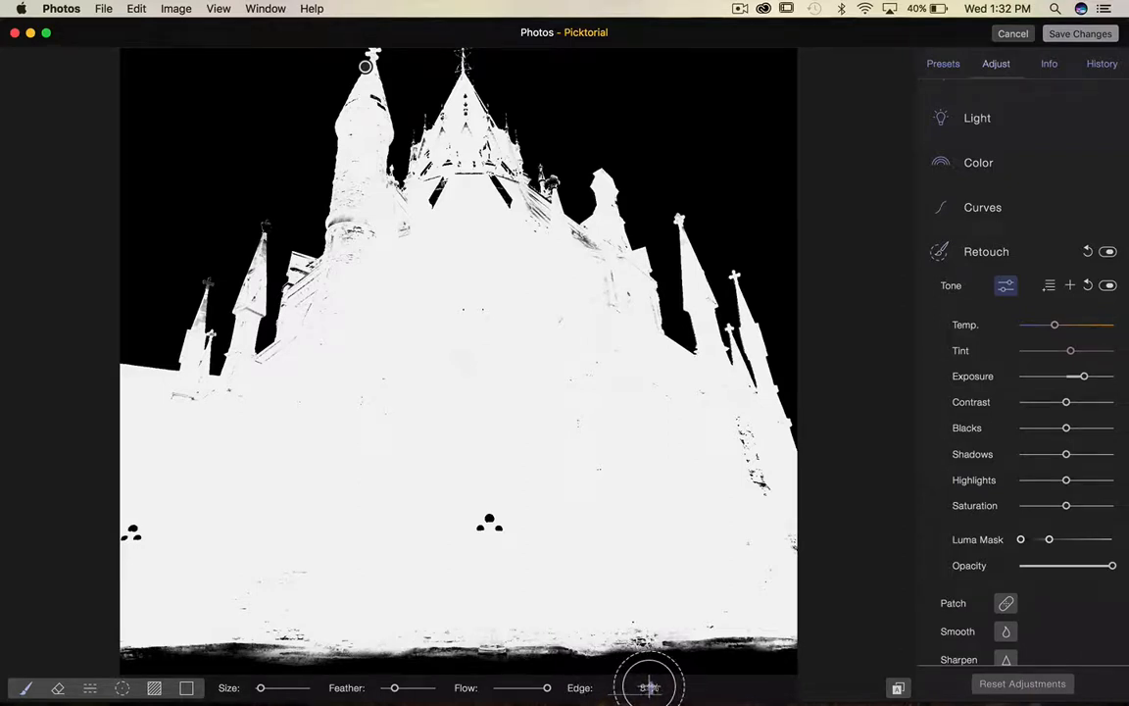
key(o)
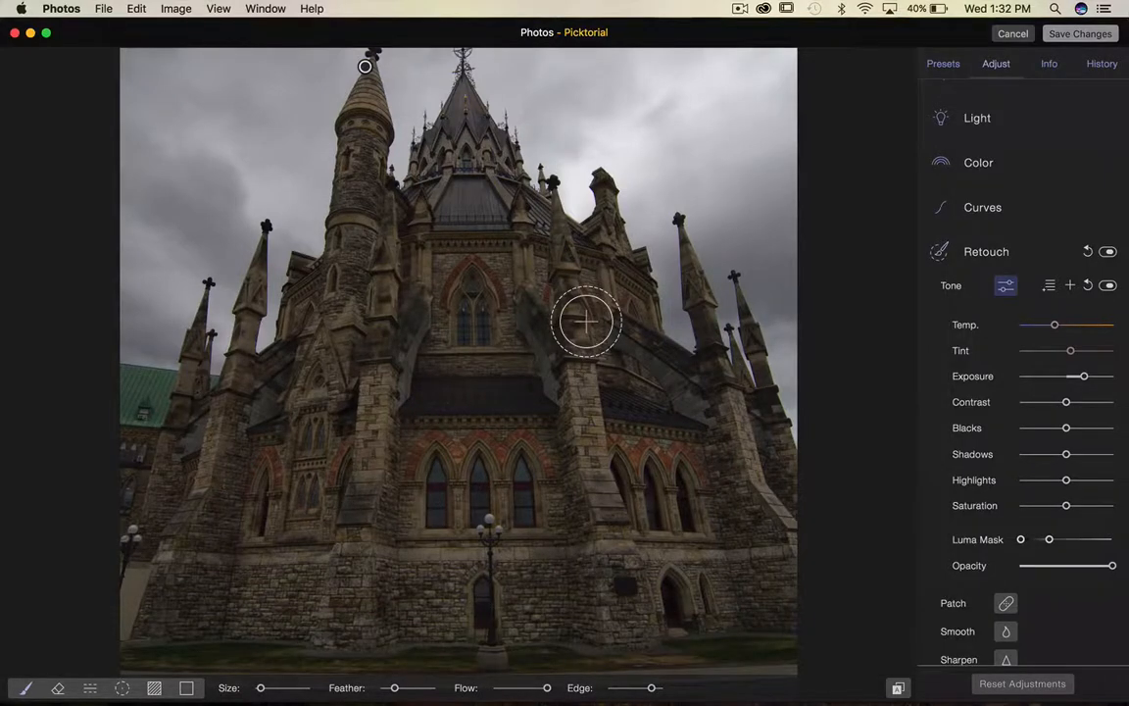
Raise the luminosity mask's upper limit slightly to include more of the spires and roof, using the mask overlay as a guide.
drag(585, 320, 579, 471)
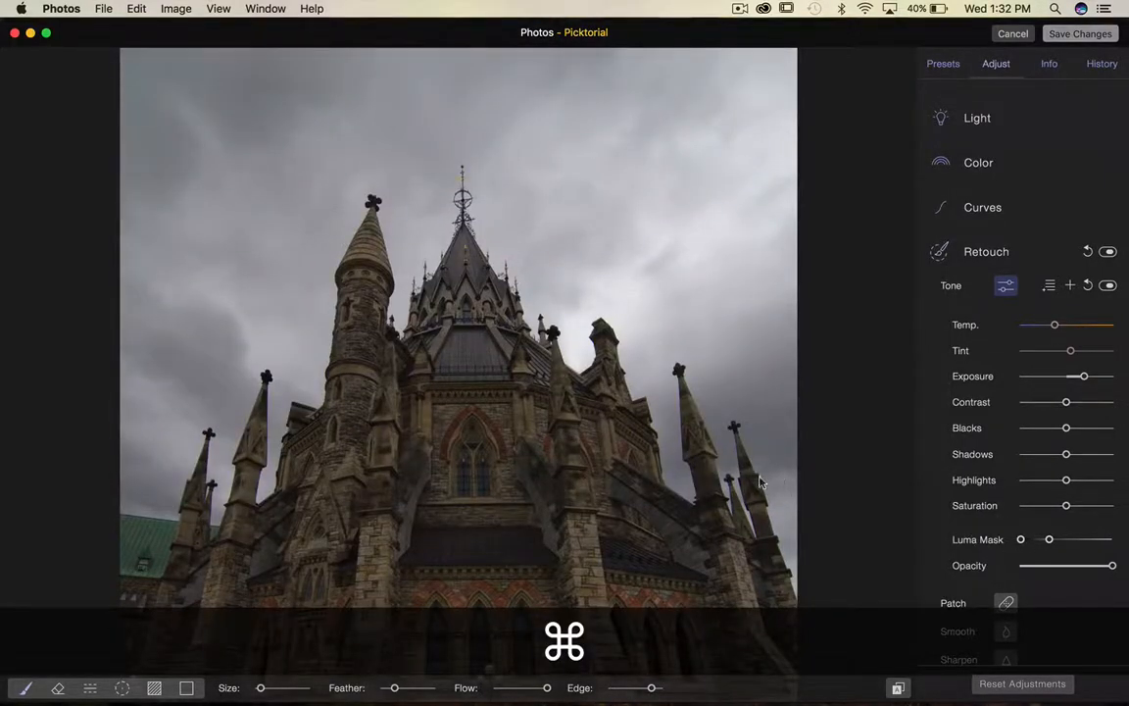
key(o)
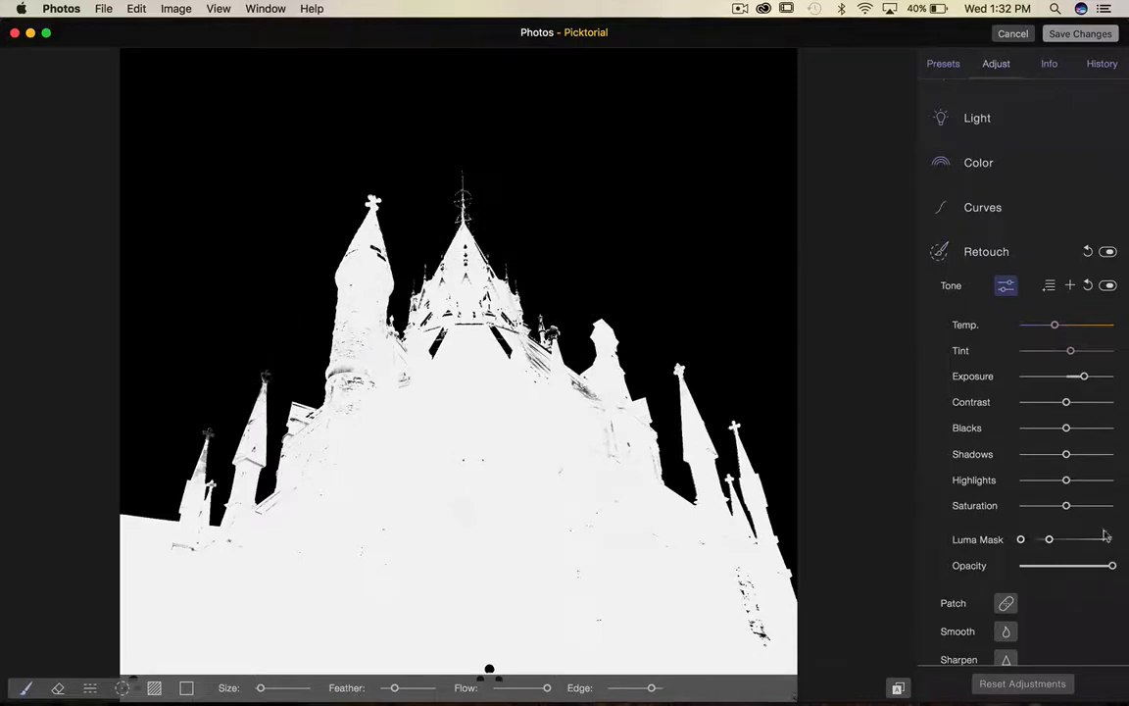
mouse_move(1048, 540)
mouse_down()
mouse_move(1127, 540)
mouse_move(1057, 544)
mouse_up()
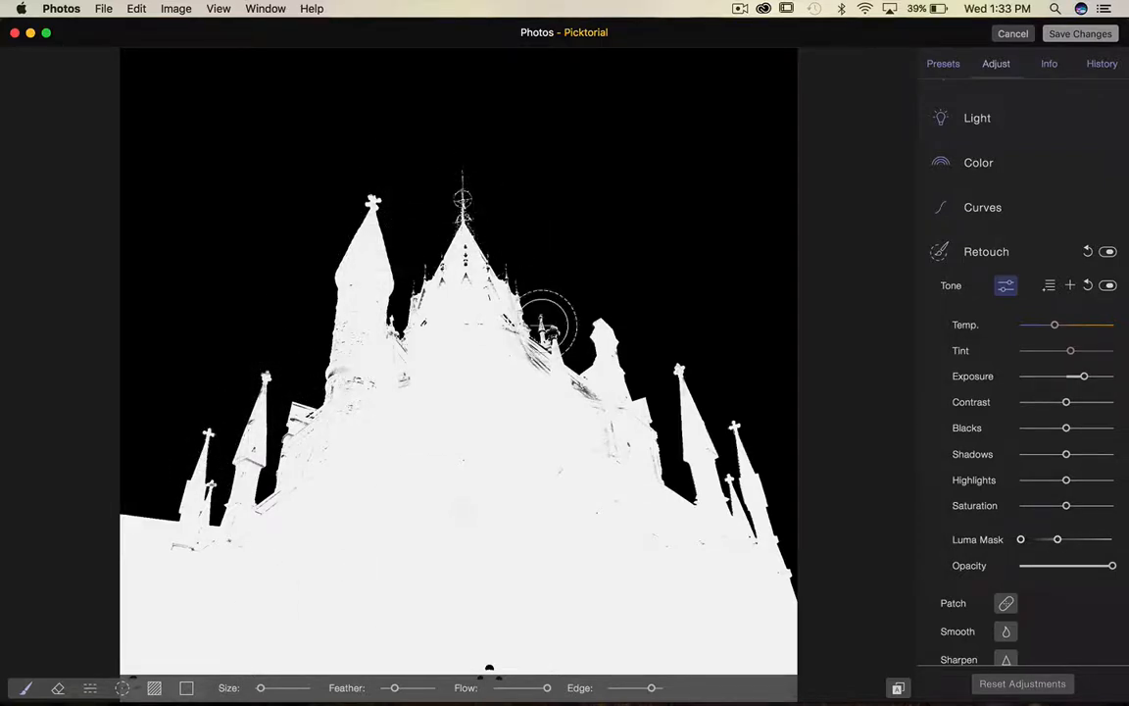
key(o)
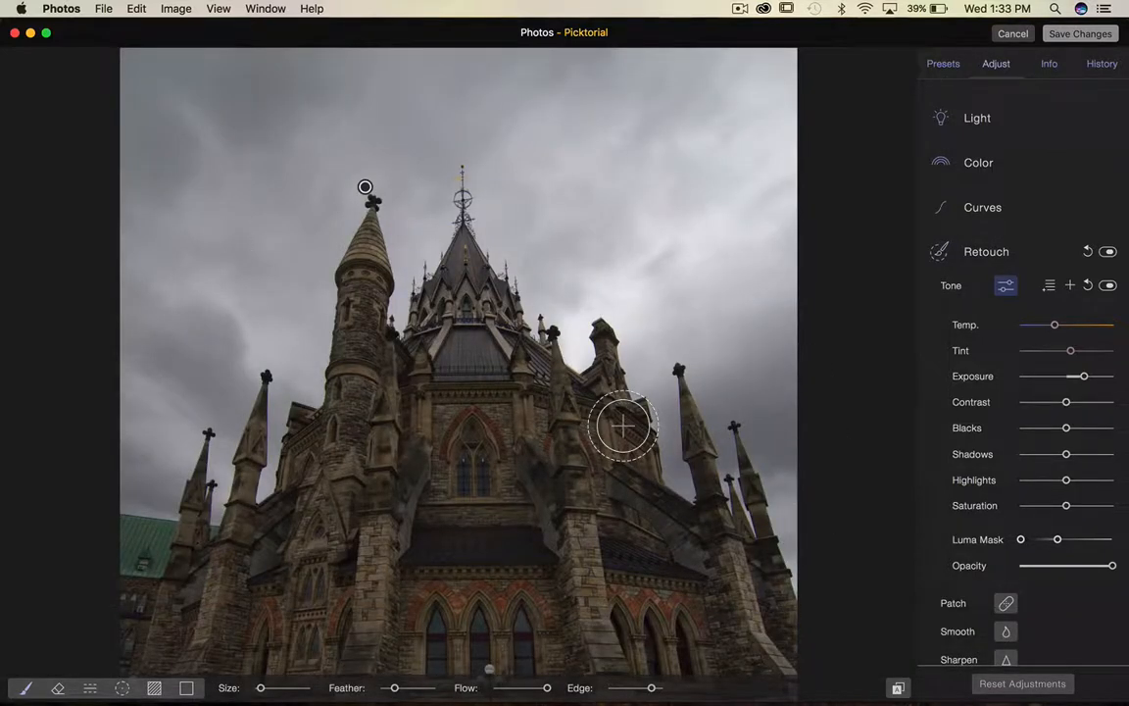
key(space)
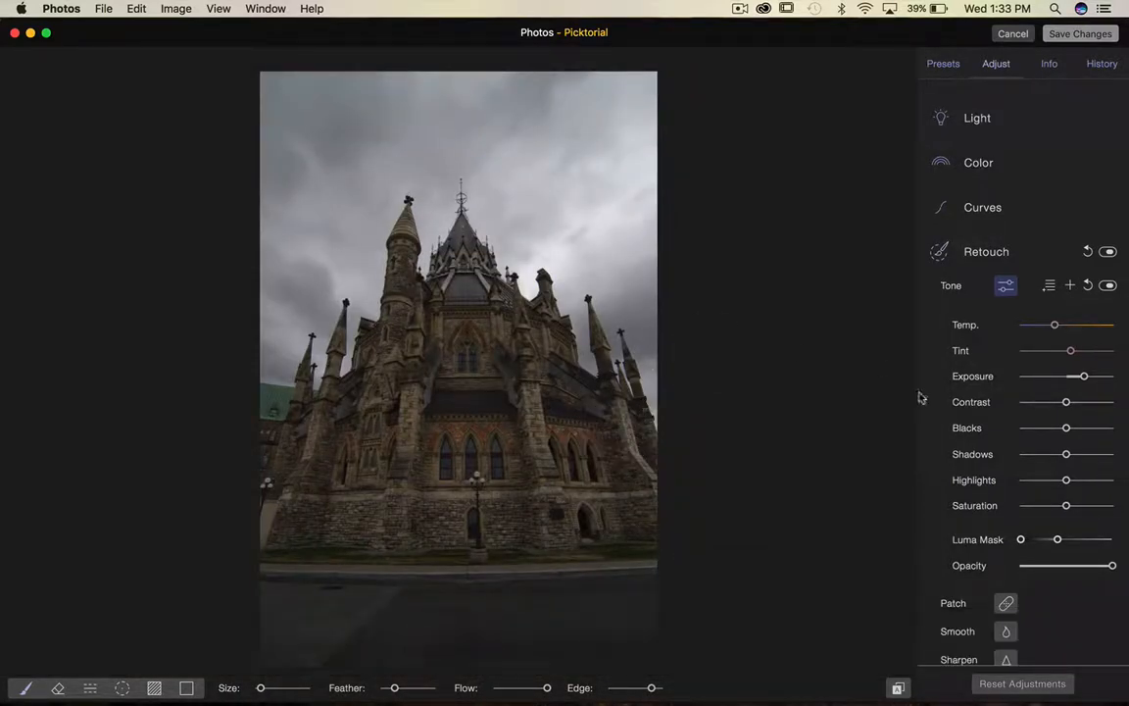
Raise the building region's exposure slightly, and add the Clarity adjustment with a moderate increase.
drag(1051, 379, 1082, 378)
drag(1075, 403, 1060, 403)
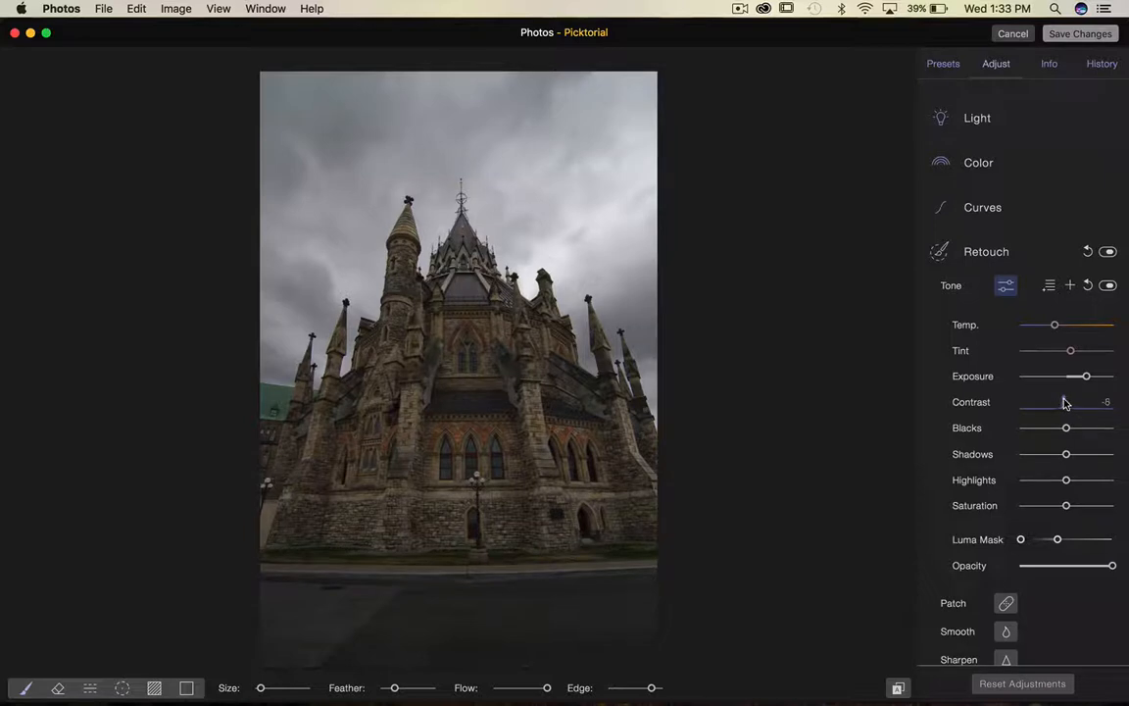
click(1050, 286)
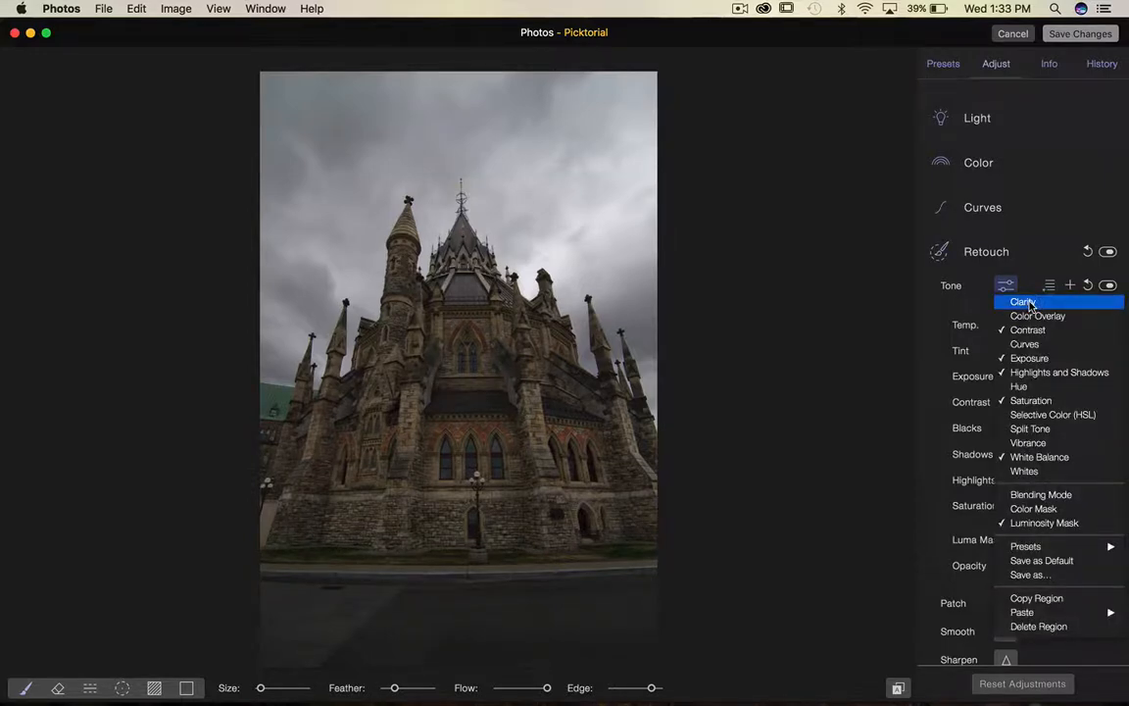
click(1023, 302)
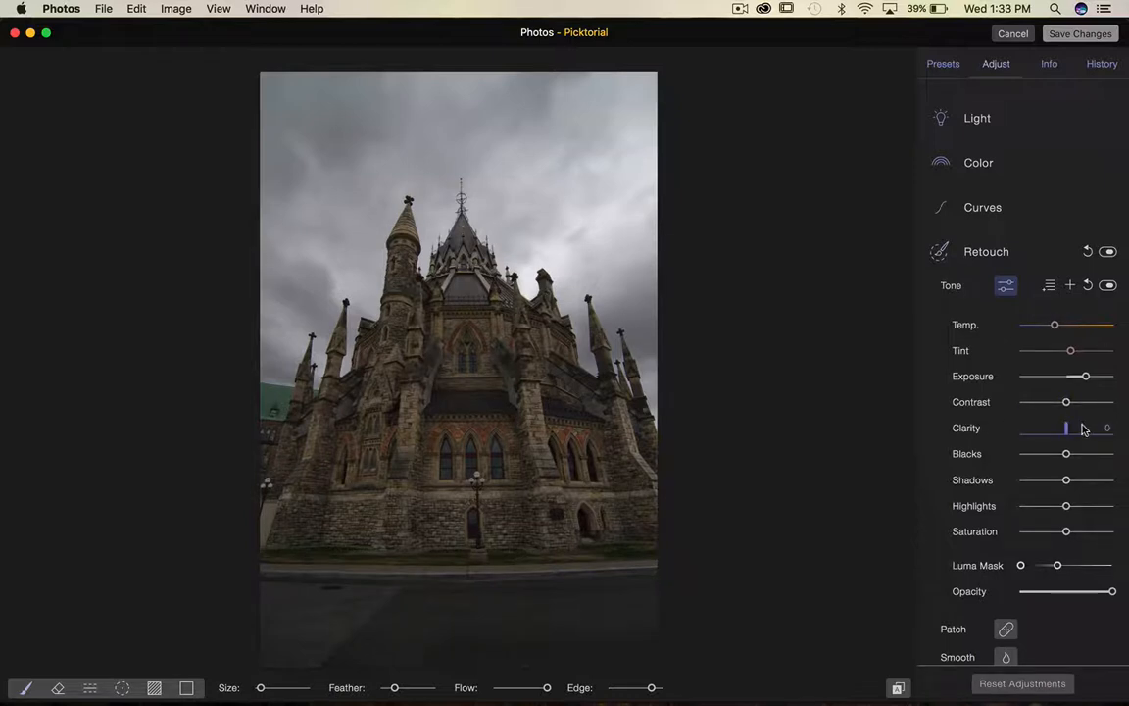
drag(1085, 429, 1069, 430)
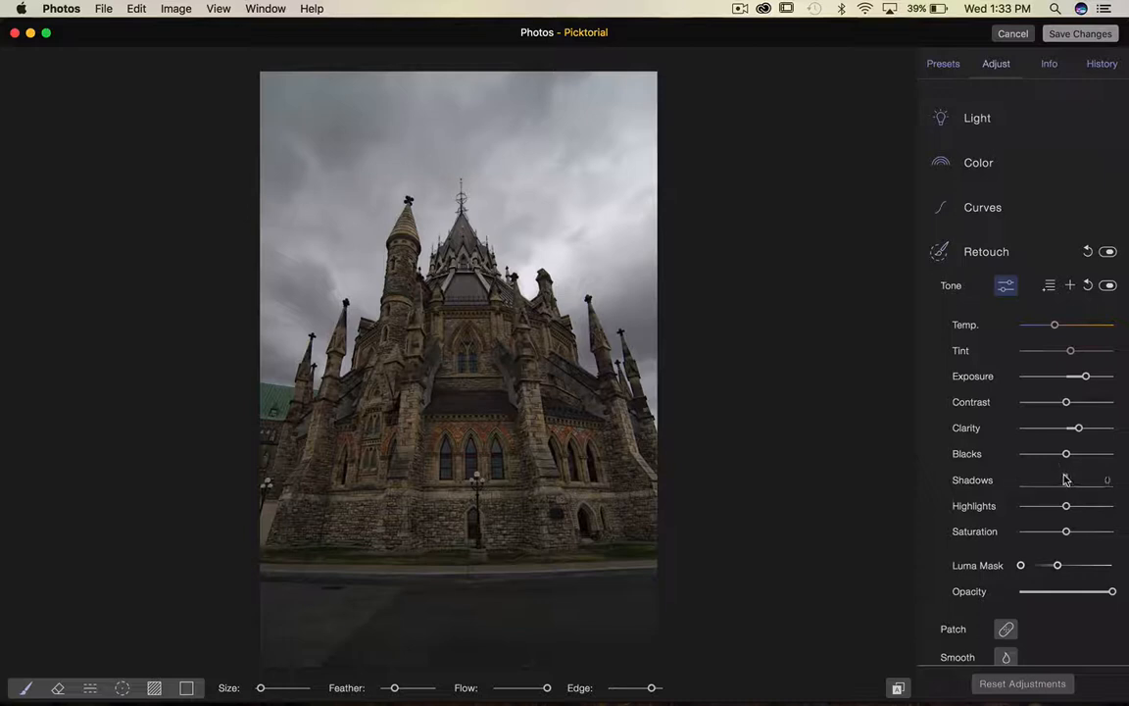
mouse_move(1067, 482)
mouse_down()
mouse_move(1077, 483)
mouse_move(1066, 482)
mouse_up()
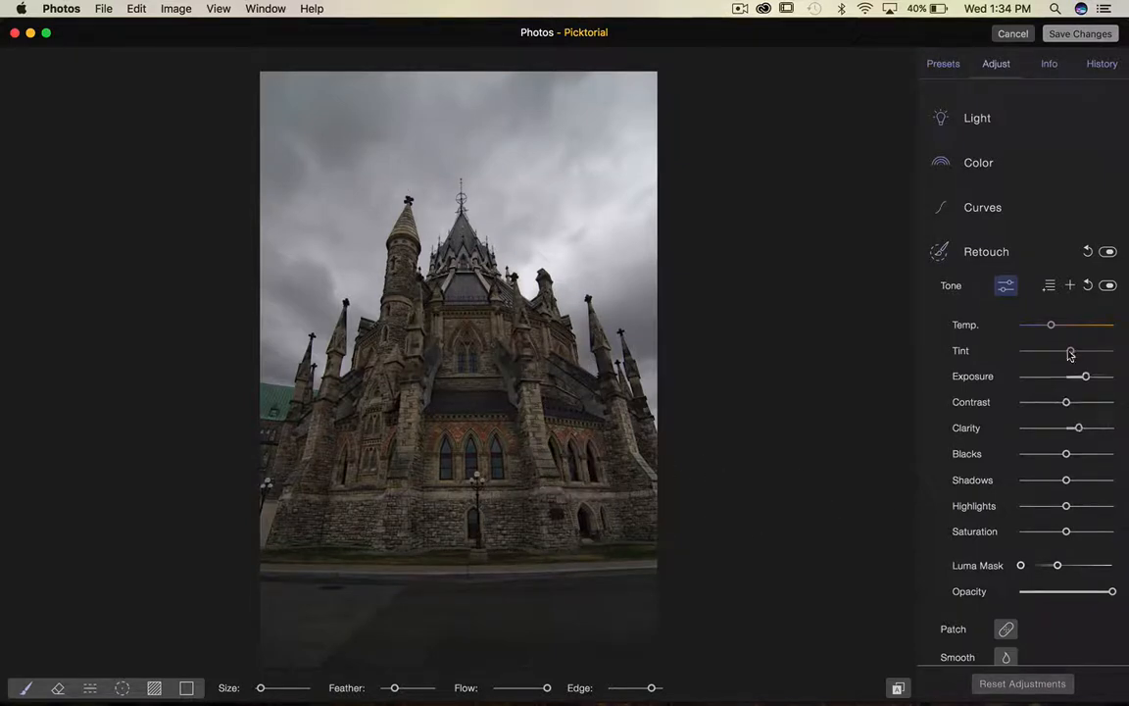
Add a new Tone region for the building's windows and set the brush's edge sensitivity to its maximum.
click(1072, 285)
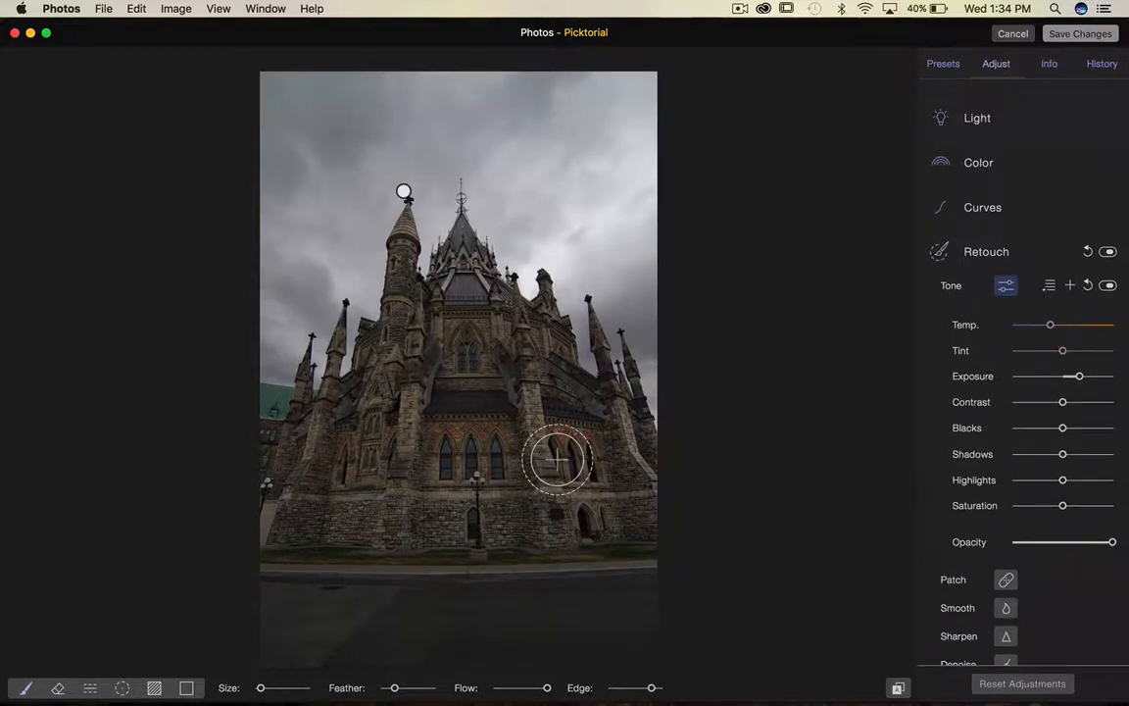
scroll(557, 458, up, 3)
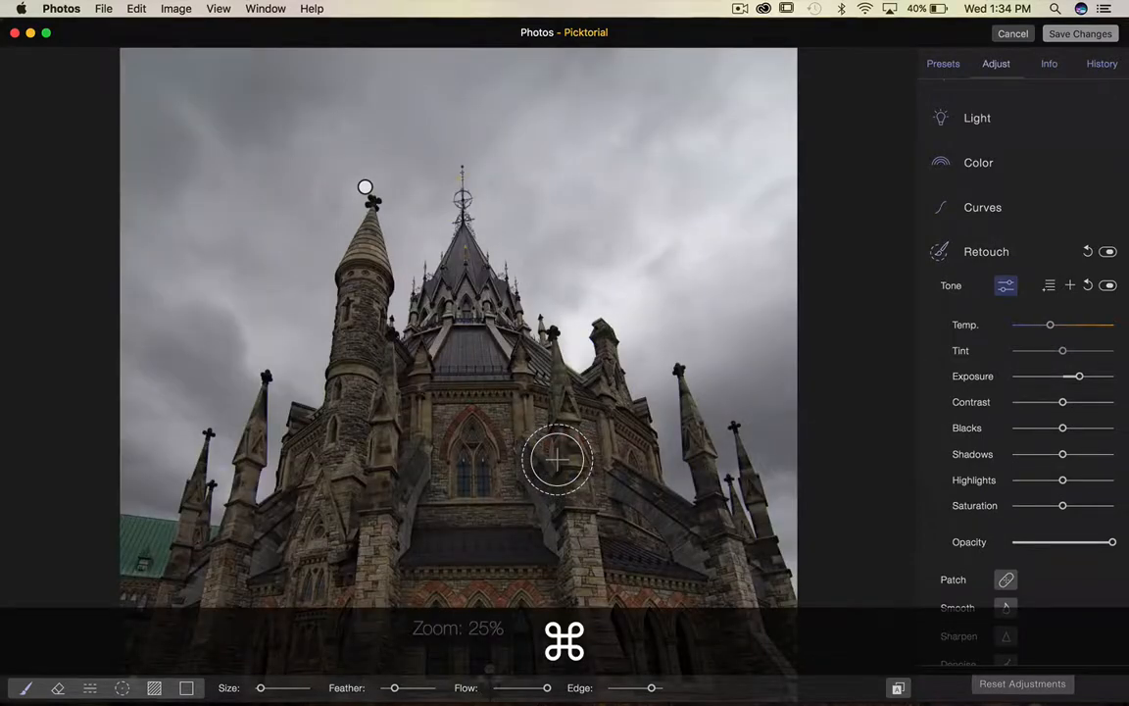
key(cmd+equal)
scroll(510, 335, up, 1)
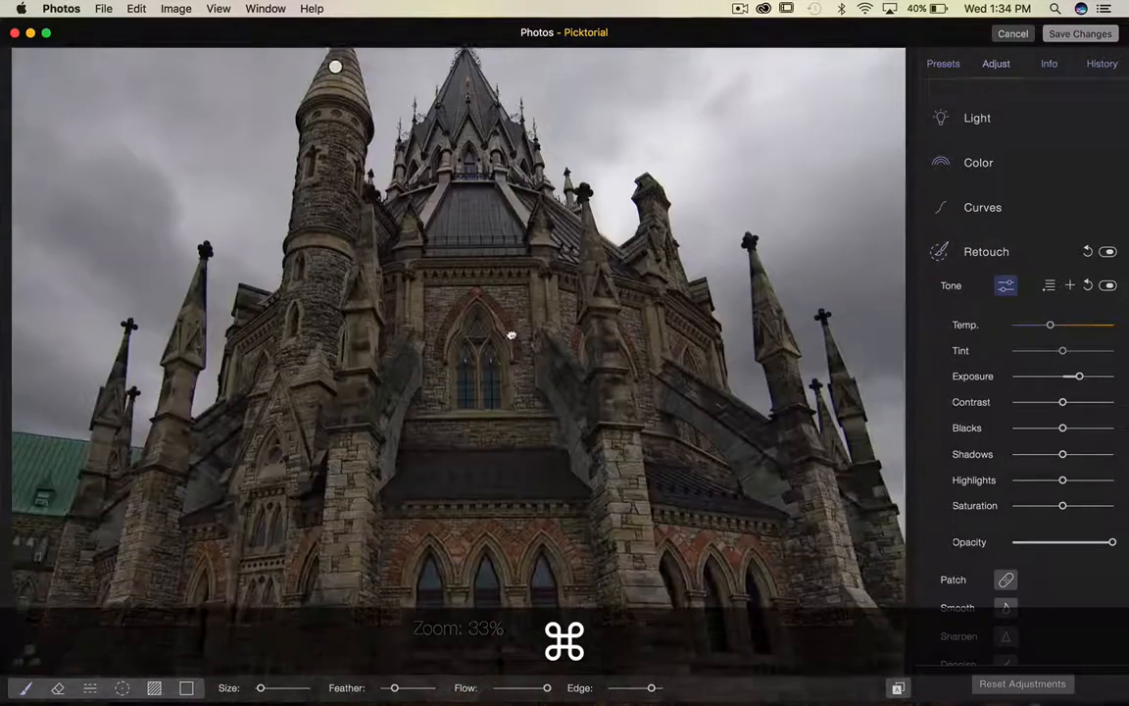
drag(510, 335, 499, 209)
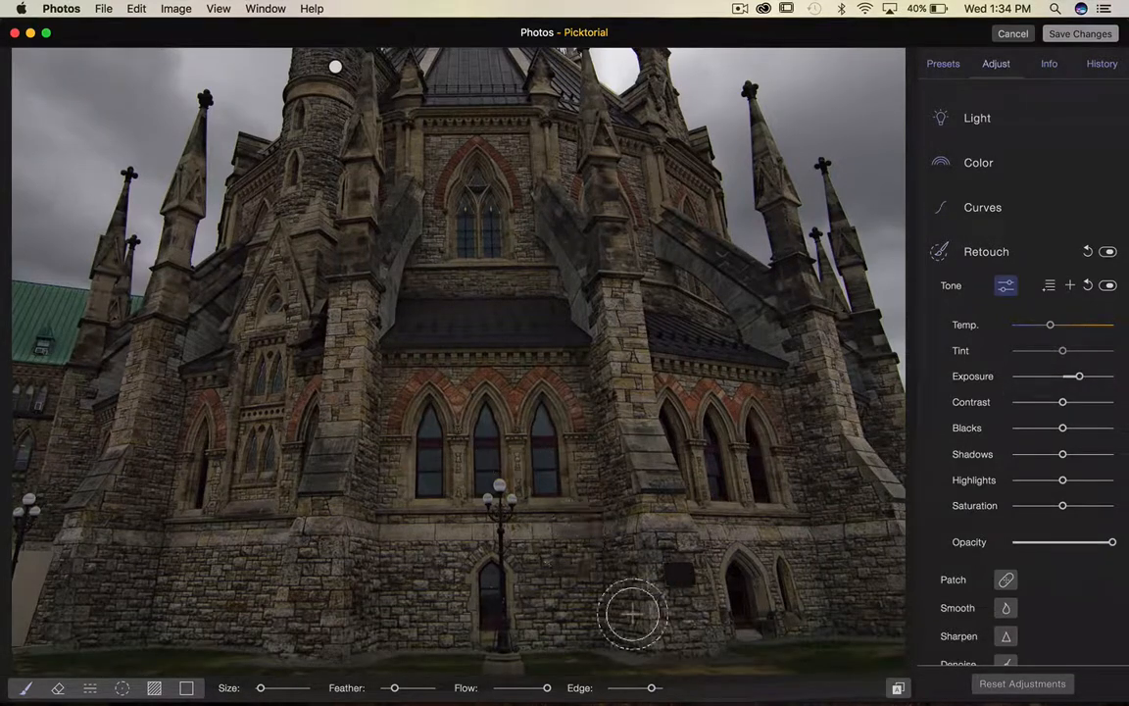
drag(651, 687, 664, 687)
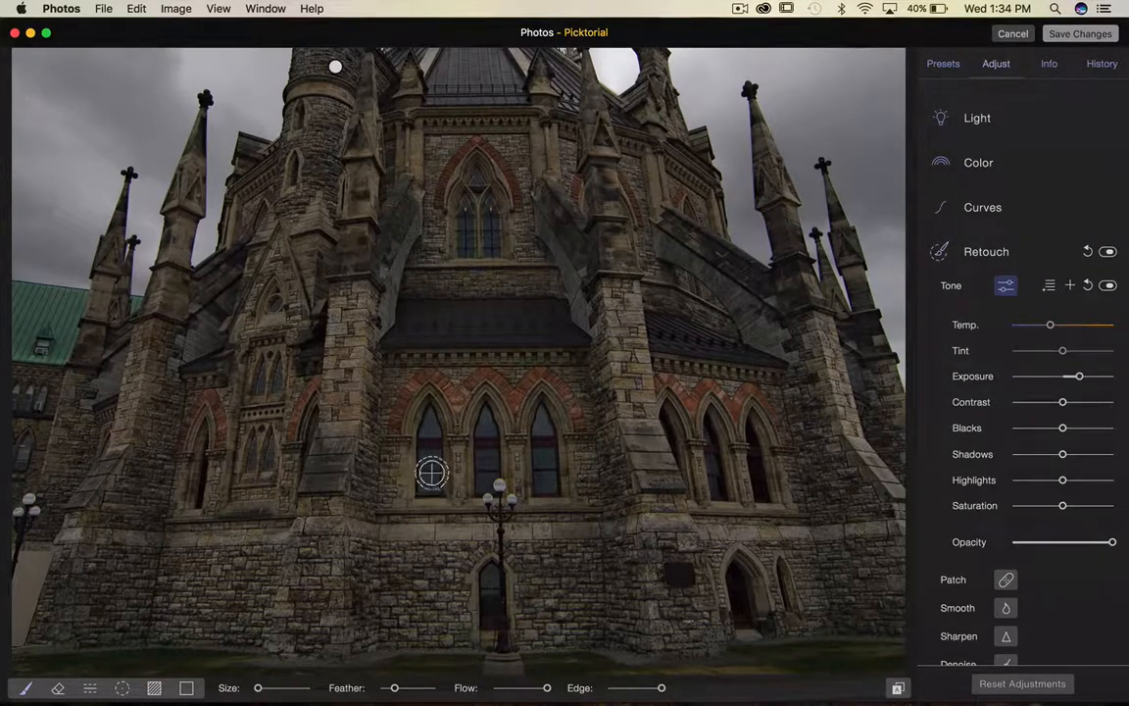
Paint the new region over the three central arched windows, the windows beside them, the upper window and the door window.
mouse_move(431, 473)
mouse_down()
mouse_move(429, 419)
mouse_move(429, 486)
mouse_up()
drag(497, 485, 488, 420)
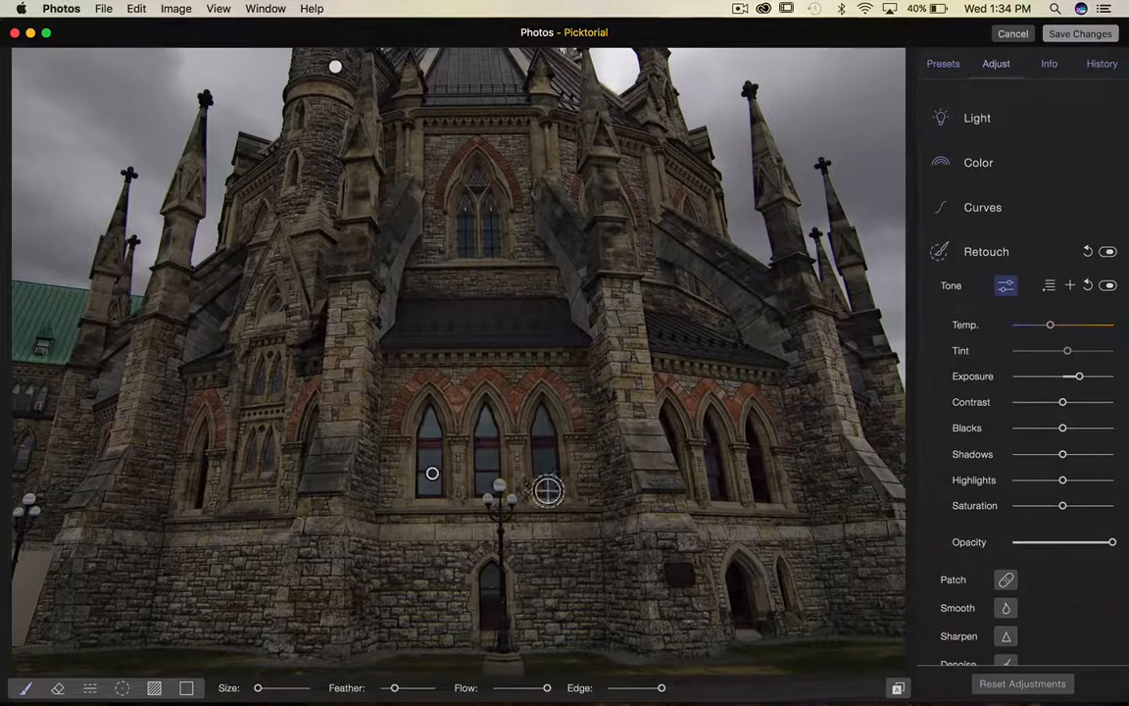
mouse_move(548, 481)
mouse_down()
mouse_move(542, 415)
mouse_move(540, 476)
mouse_move(534, 452)
mouse_up()
mouse_move(469, 247)
mouse_down()
mouse_move(475, 182)
mouse_move(484, 244)
mouse_up()
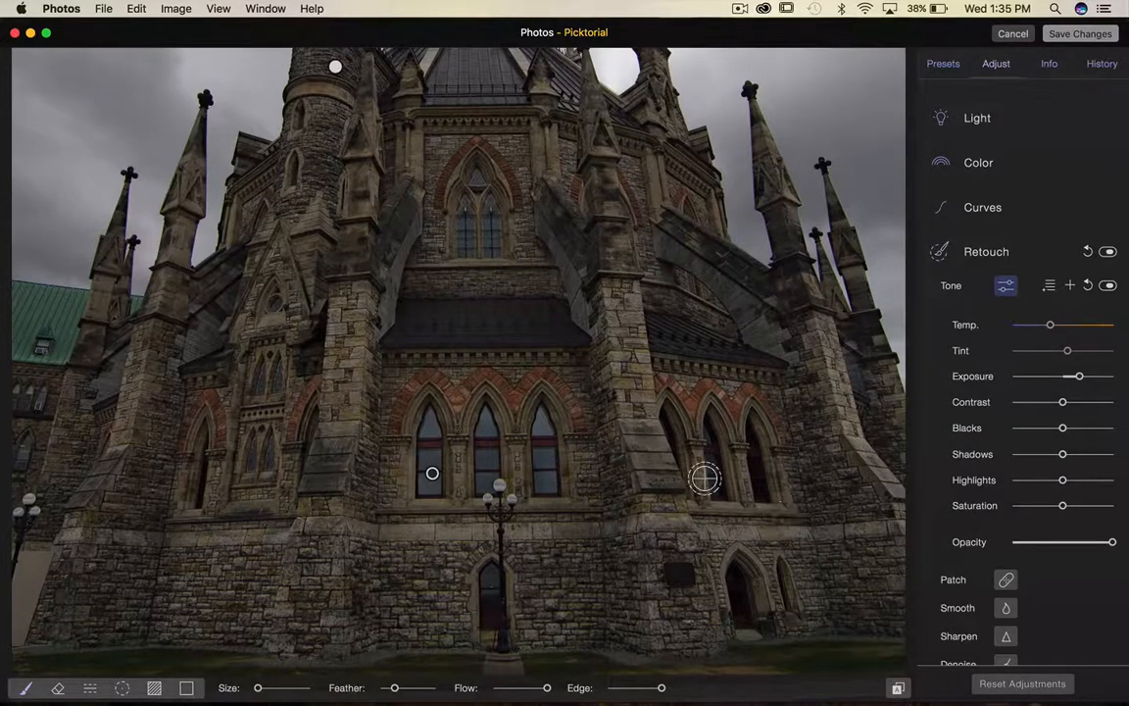
mouse_move(710, 432)
mouse_down()
mouse_move(719, 495)
mouse_move(764, 481)
mouse_move(759, 494)
mouse_move(748, 438)
mouse_up()
mouse_move(491, 618)
mouse_down()
mouse_move(489, 571)
mouse_move(493, 618)
mouse_up()
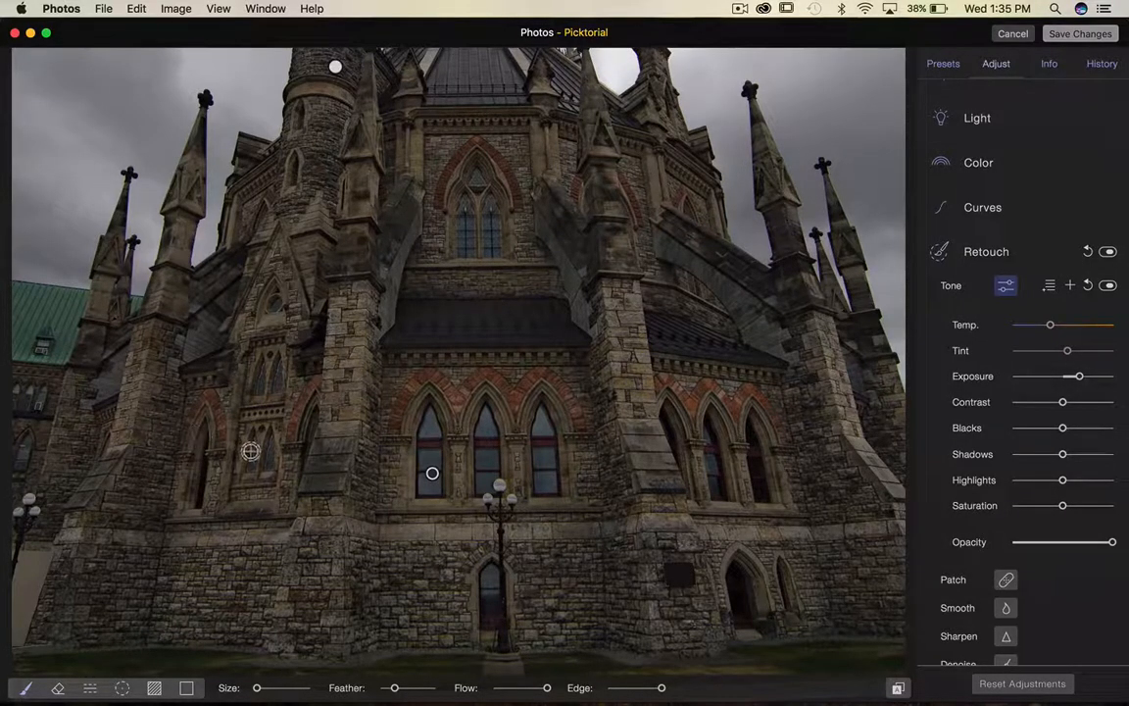
Paint the narrow windows and small round opening below the tall tower, and touch up the upper central window.
mouse_move(266, 463)
mouse_down()
mouse_move(267, 441)
mouse_move(269, 460)
mouse_move(252, 446)
mouse_move(260, 373)
mouse_up()
drag(262, 365, 279, 365)
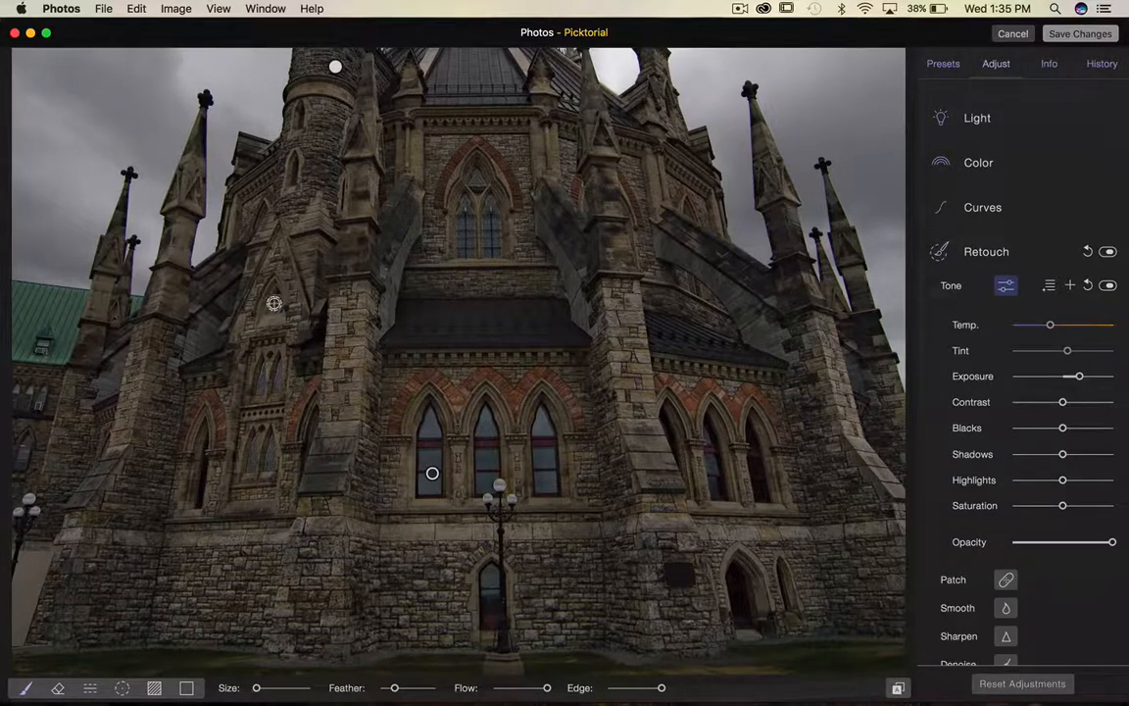
drag(274, 303, 272, 301)
mouse_move(462, 247)
mouse_down()
mouse_move(469, 216)
mouse_move(489, 219)
mouse_move(501, 370)
mouse_move(494, 268)
mouse_move(481, 244)
mouse_up()
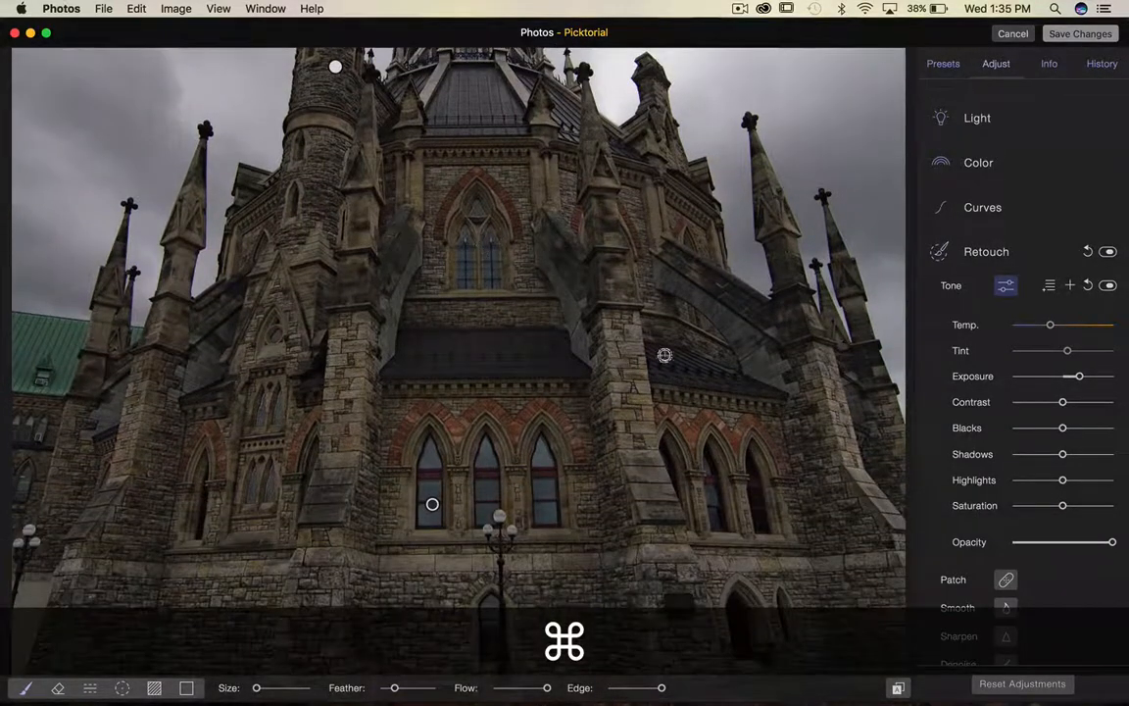
drag(434, 373, 436, 345)
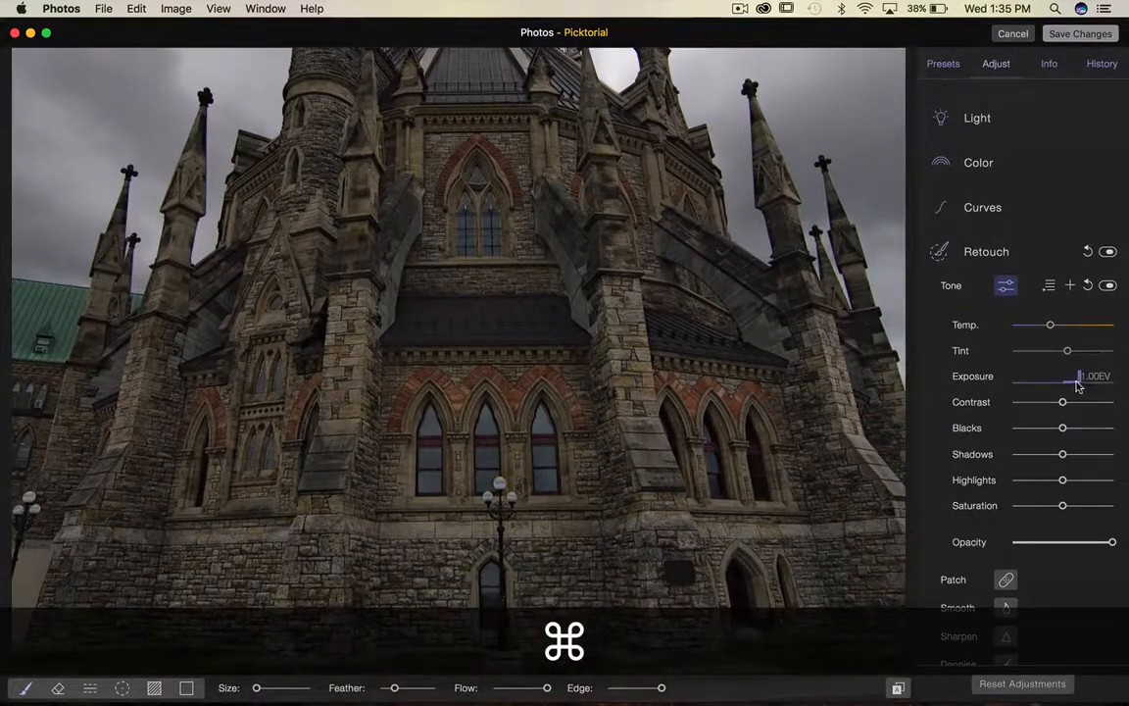
Push the window region's exposure to 4.00 EV to check the painted areas, and settle on a modest exposure increase.
drag(1077, 385, 1127, 367)
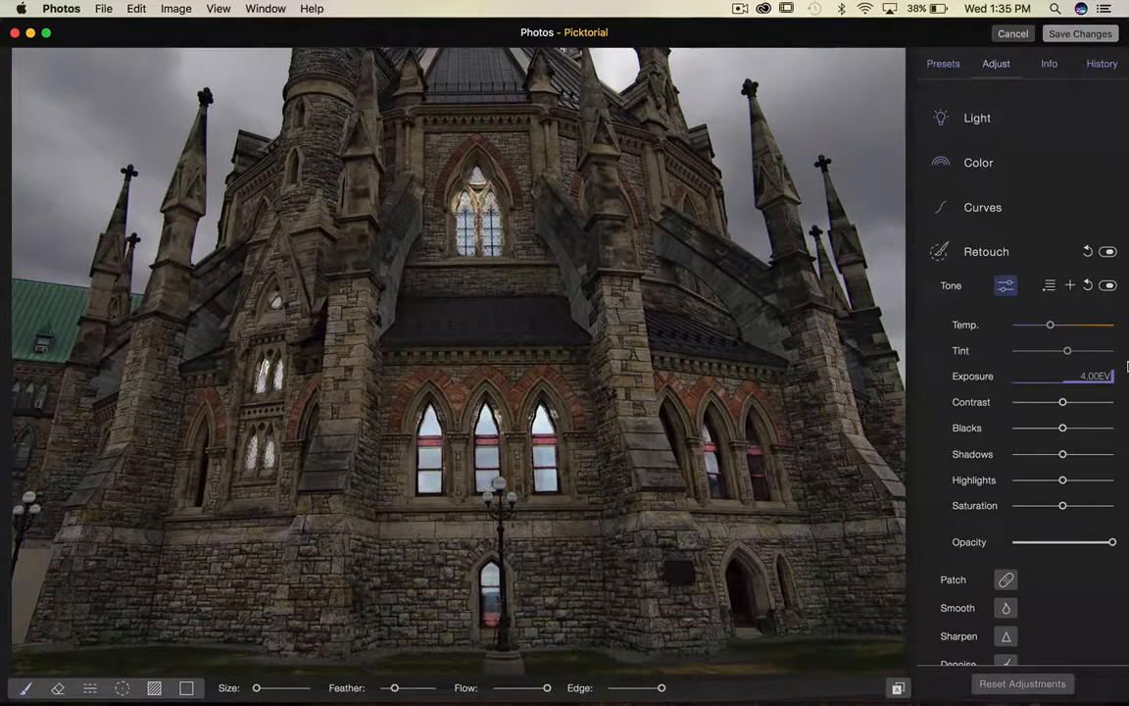
click(1067, 375)
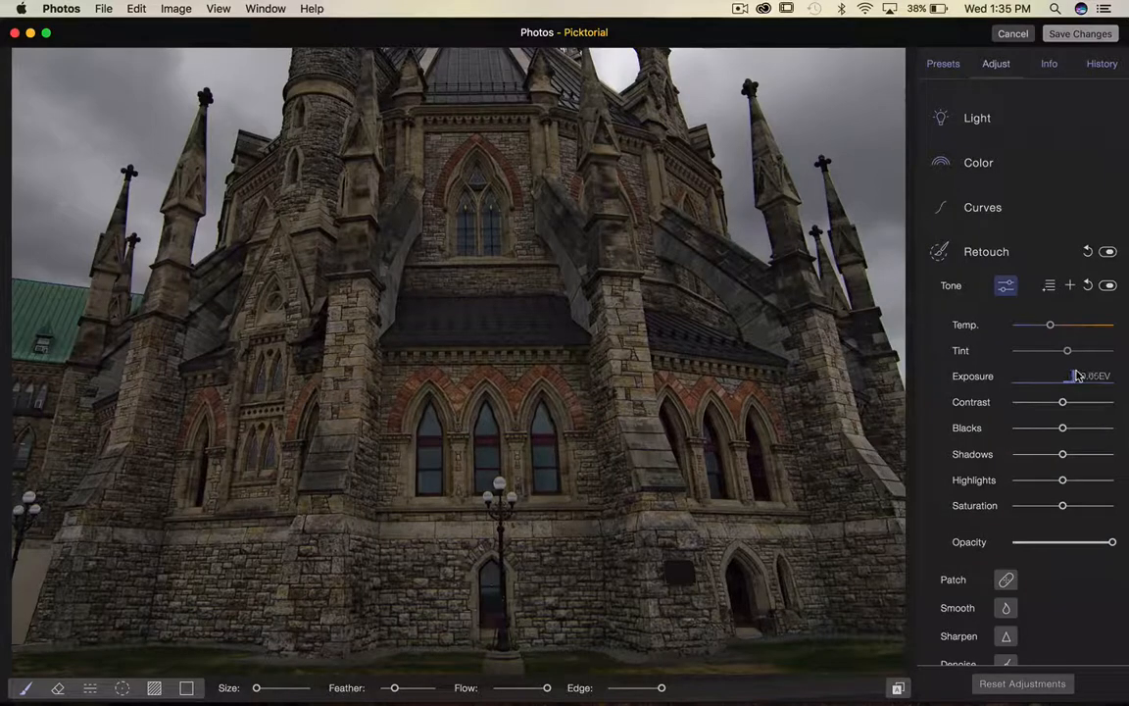
drag(1076, 375, 1080, 374)
Add the Clarity adjustment to the window region and increase it slightly.
click(1006, 286)
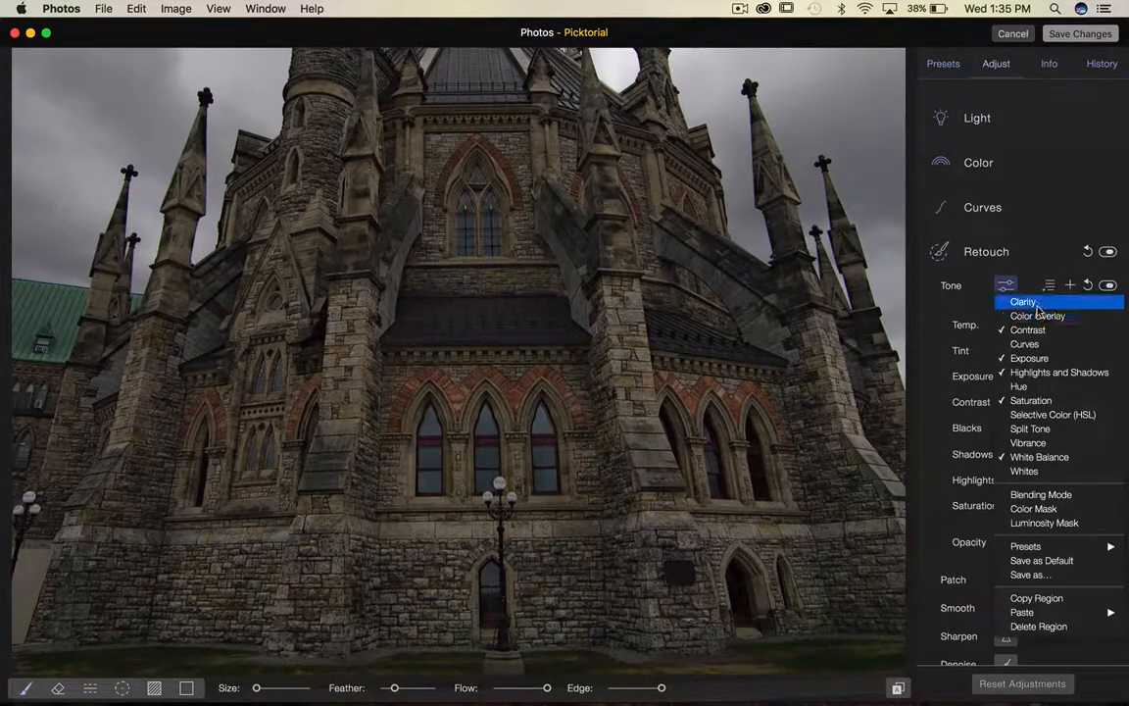
click(1036, 304)
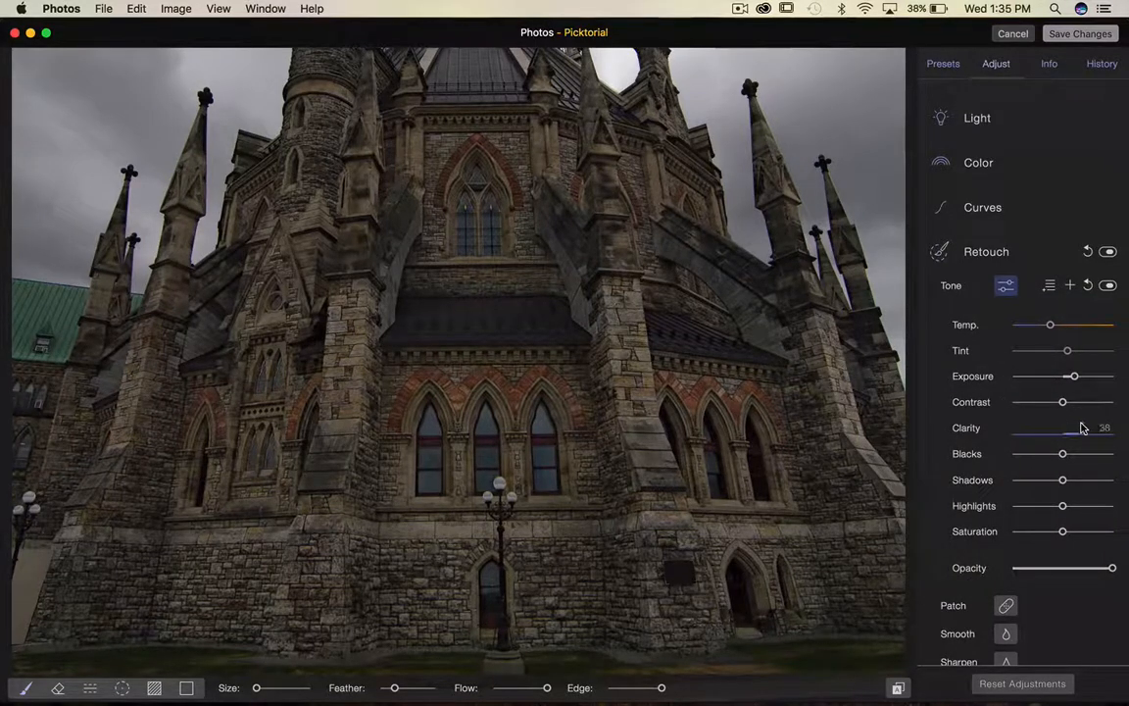
mouse_move(1082, 427)
mouse_down()
mouse_move(1055, 429)
mouse_move(1092, 432)
mouse_move(1070, 434)
mouse_up()
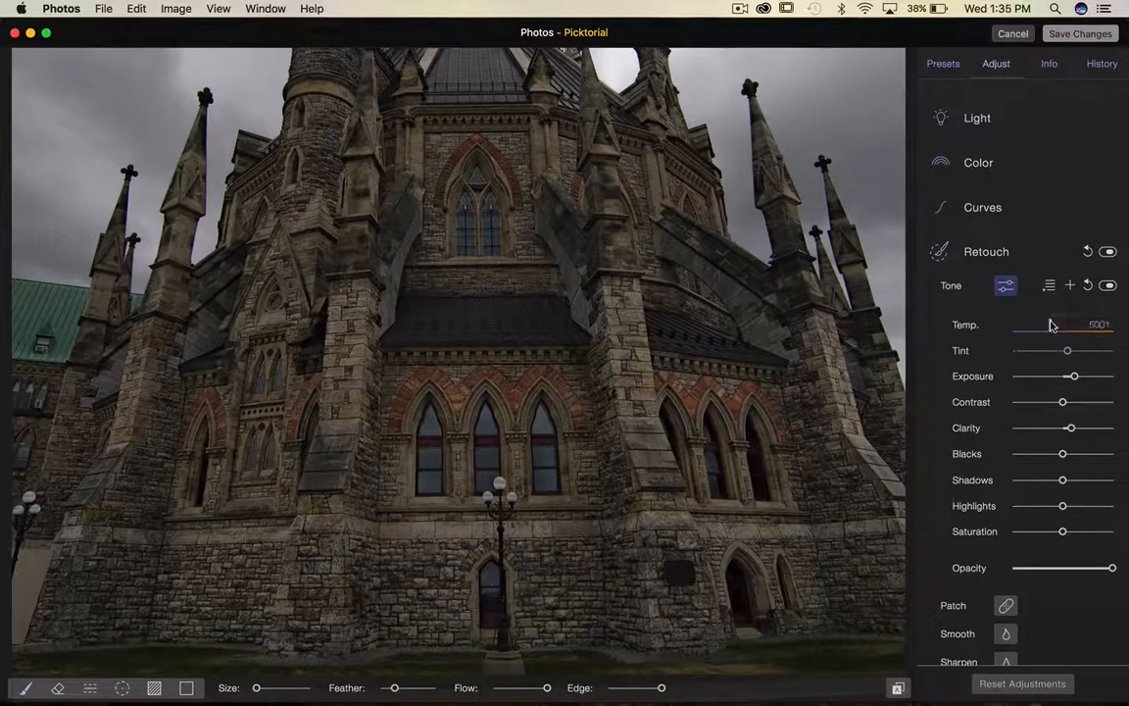
Cool the window region's colour temperature slightly.
drag(1045, 325, 1046, 326)
drag(1045, 324, 1045, 325)
click(1049, 286)
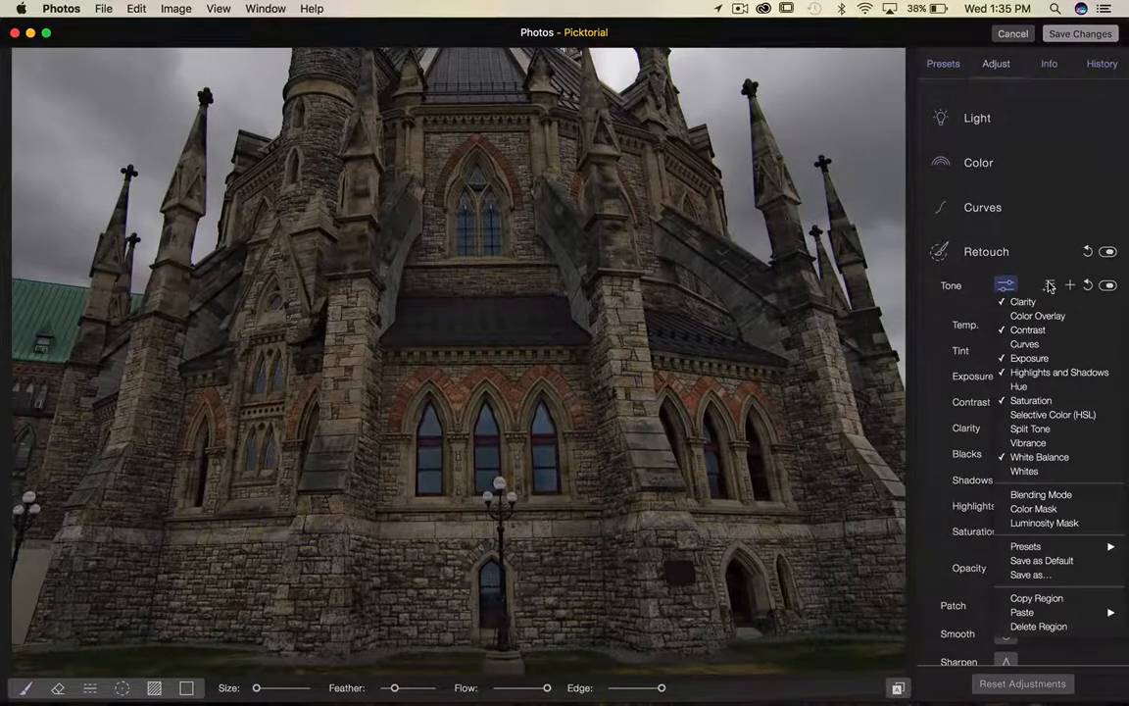
click(1064, 218)
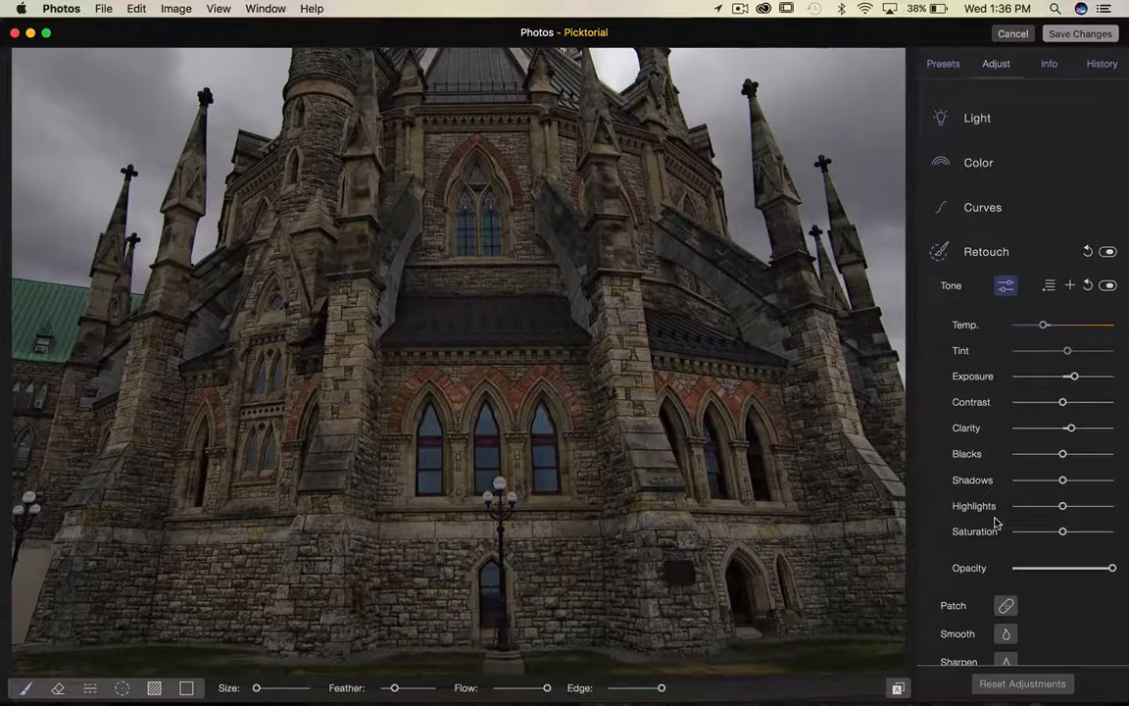
mouse_move(1048, 328)
Add another Tone region with a Color Mask and widen its range around red.
click(1071, 286)
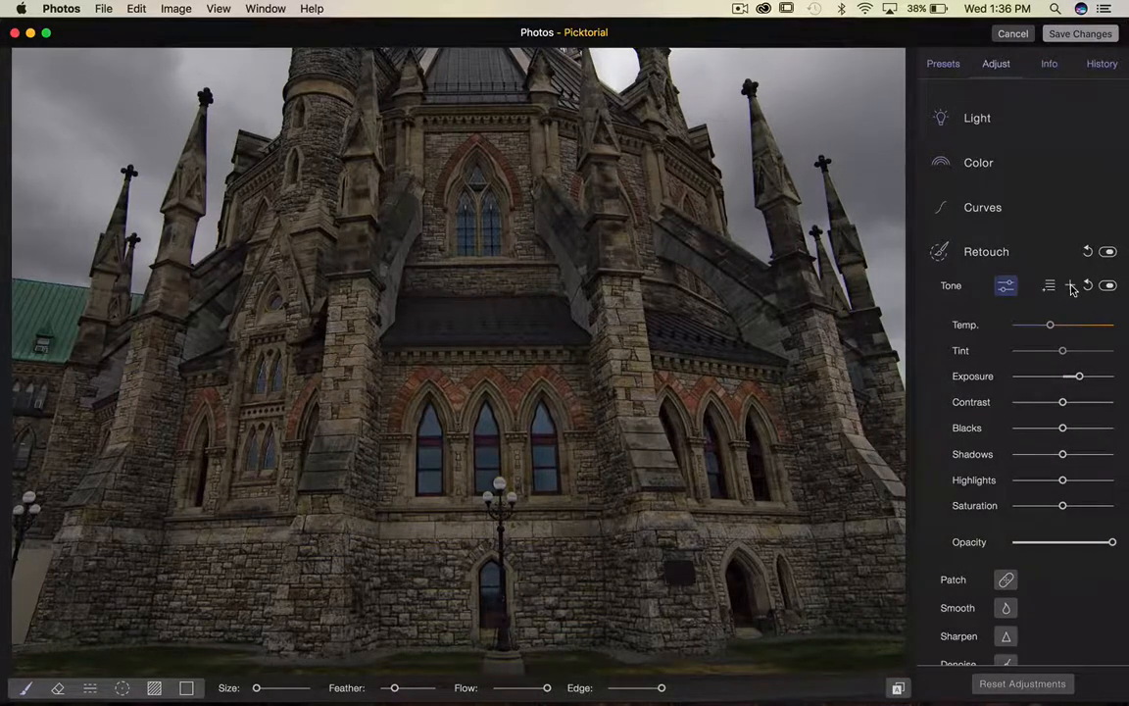
click(1050, 286)
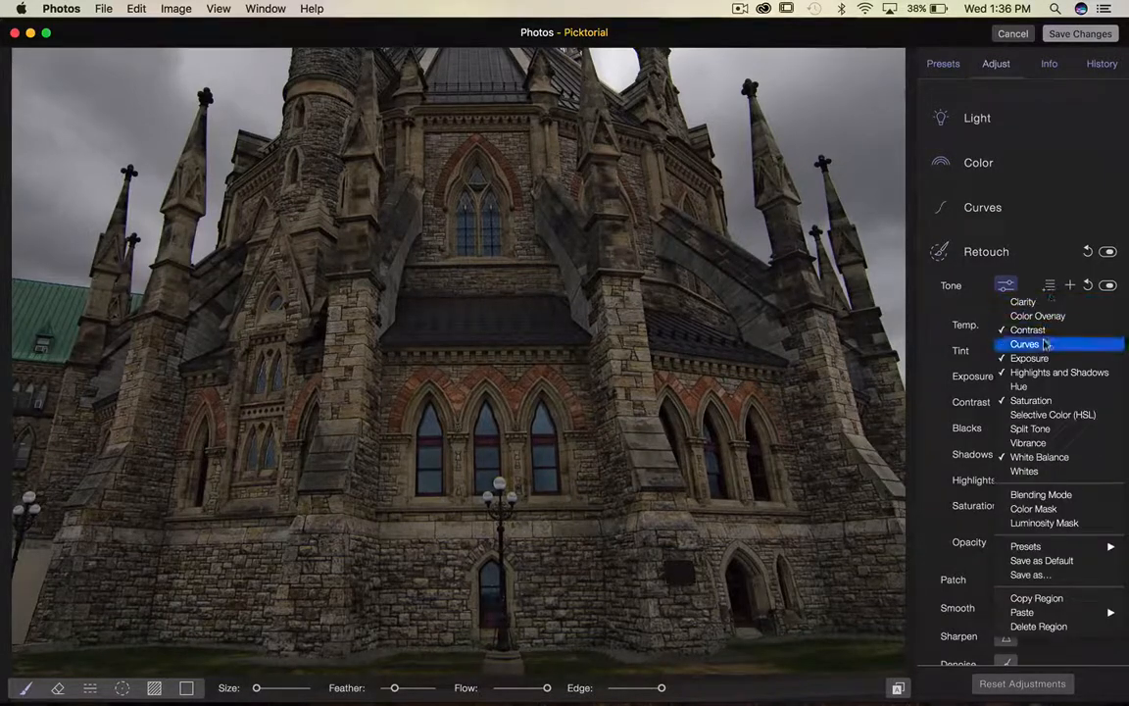
click(1033, 509)
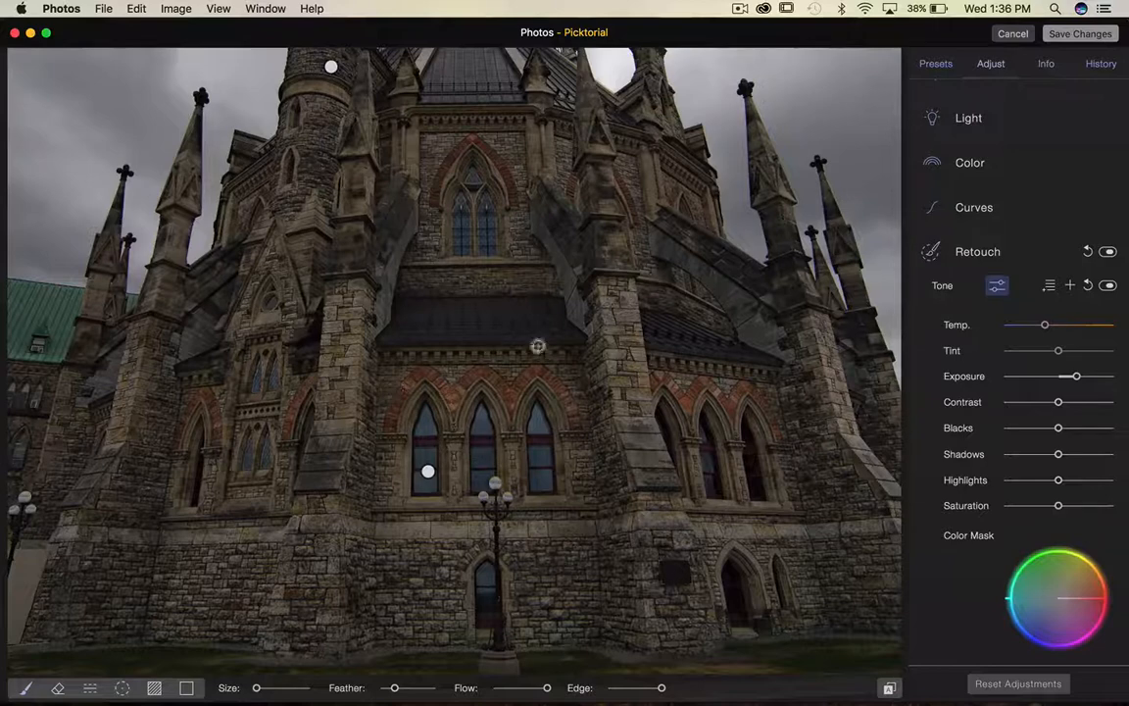
drag(1104, 597, 1099, 596)
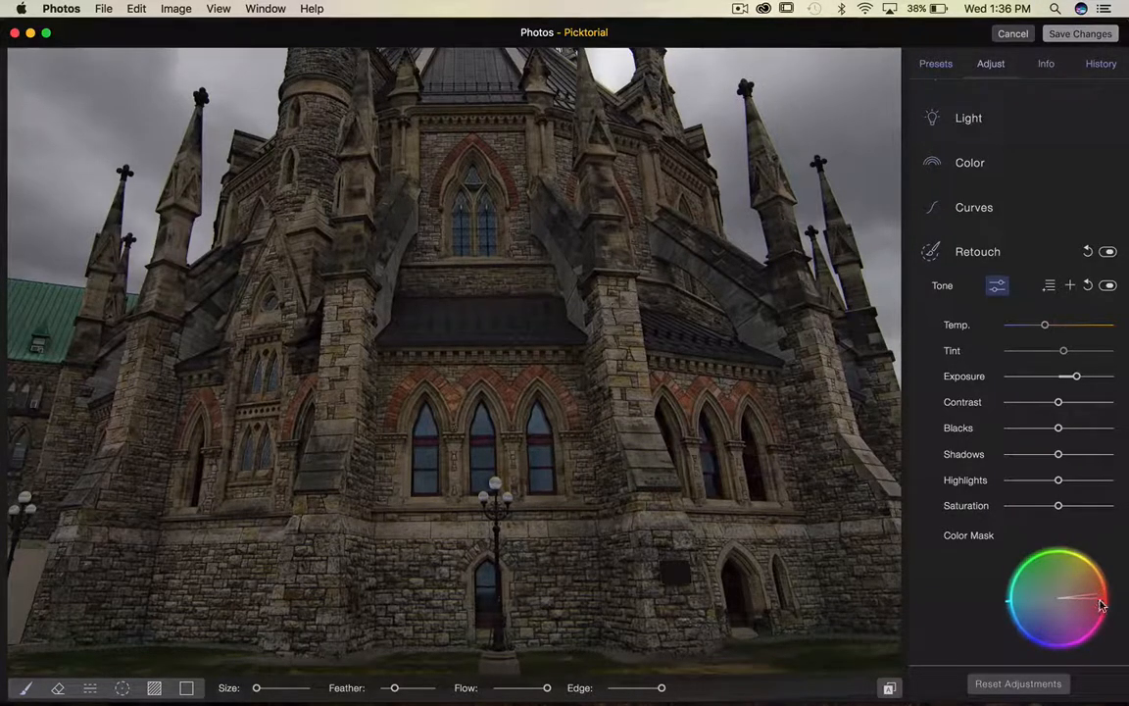
mouse_move(1098, 600)
mouse_down()
mouse_move(1094, 628)
mouse_move(1002, 616)
mouse_move(1084, 573)
mouse_move(1095, 586)
mouse_move(1089, 612)
mouse_move(1093, 581)
mouse_up()
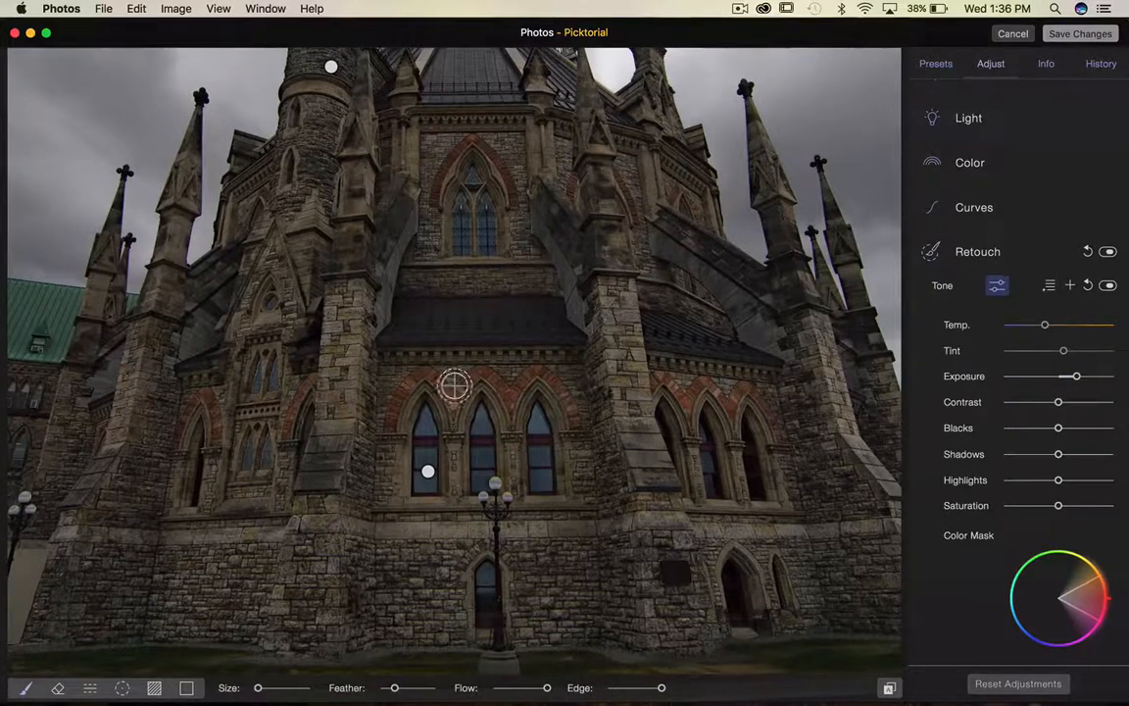
Paint over the brick arches above the three central windows and narrow the Color Mask closer to red.
mouse_move(454, 385)
mouse_down()
mouse_move(406, 390)
mouse_move(512, 373)
mouse_move(572, 431)
mouse_move(535, 382)
mouse_move(566, 305)
mouse_move(449, 327)
mouse_move(548, 337)
mouse_move(497, 355)
mouse_move(462, 315)
mouse_up()
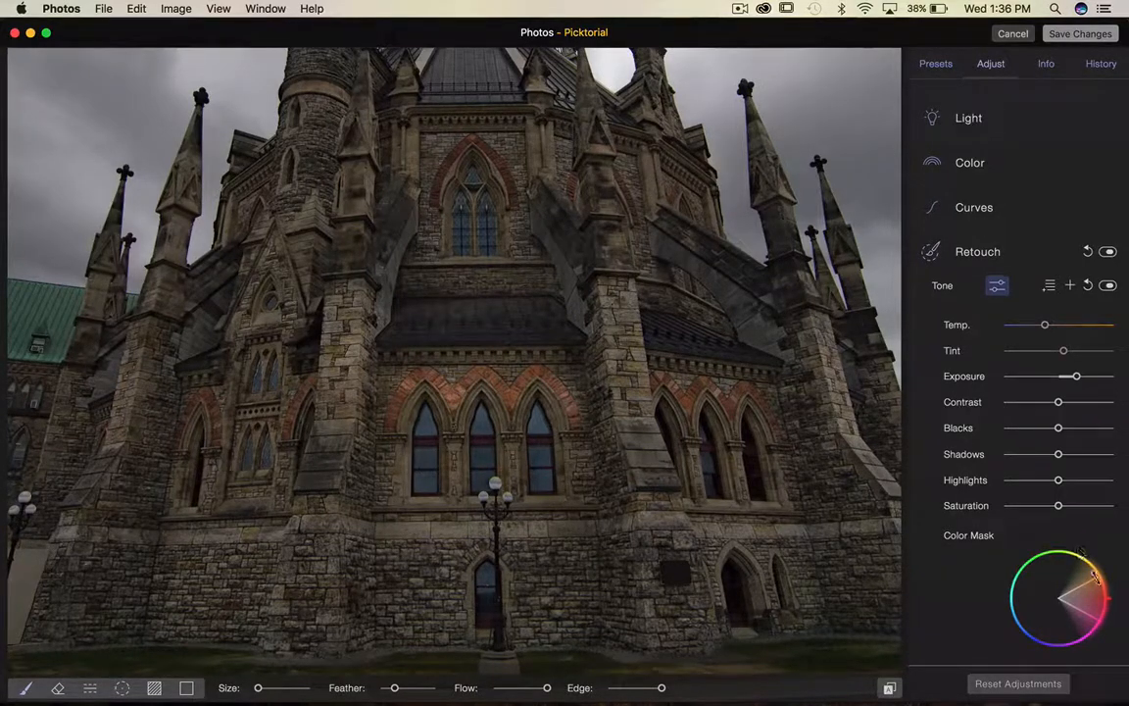
drag(1095, 577, 1098, 604)
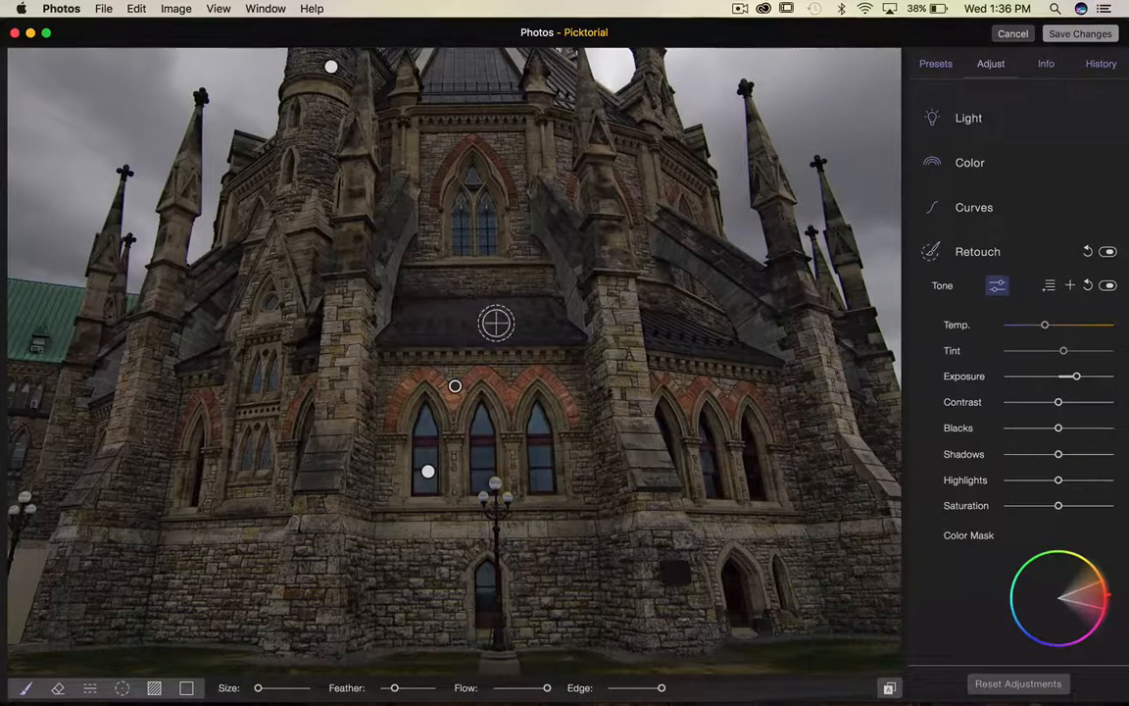
Resize the brush and paint over the red brick arches above the central, side and upper windows.
key(alt)
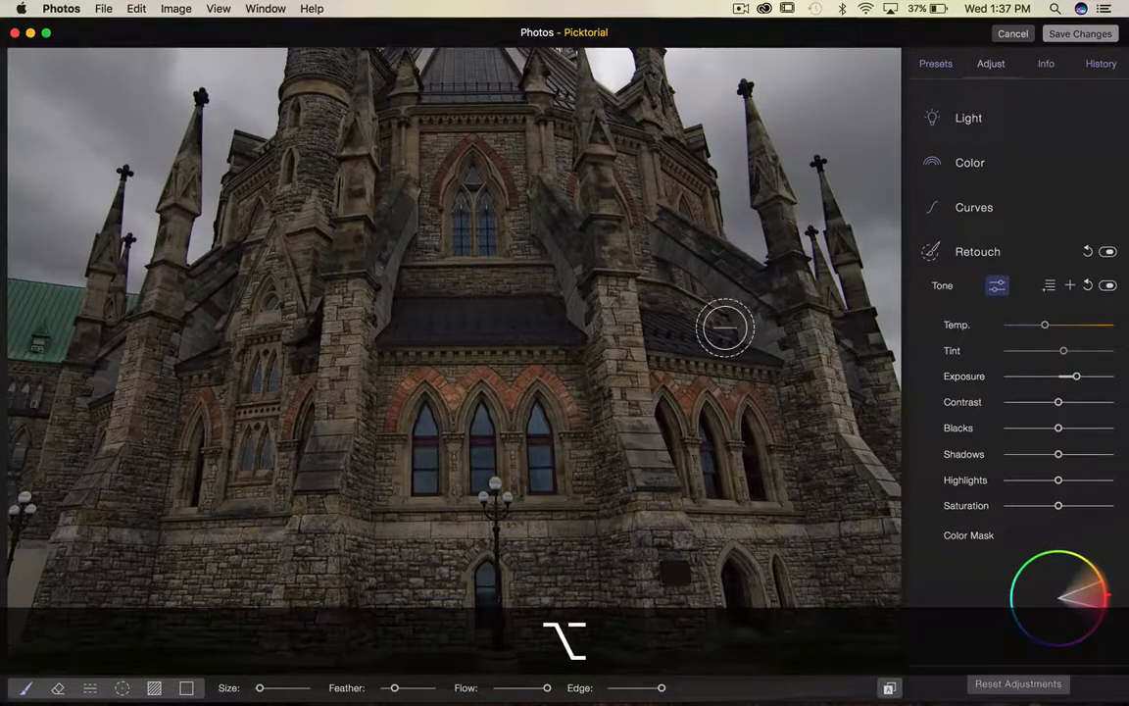
scroll(511, 359, down, 2)
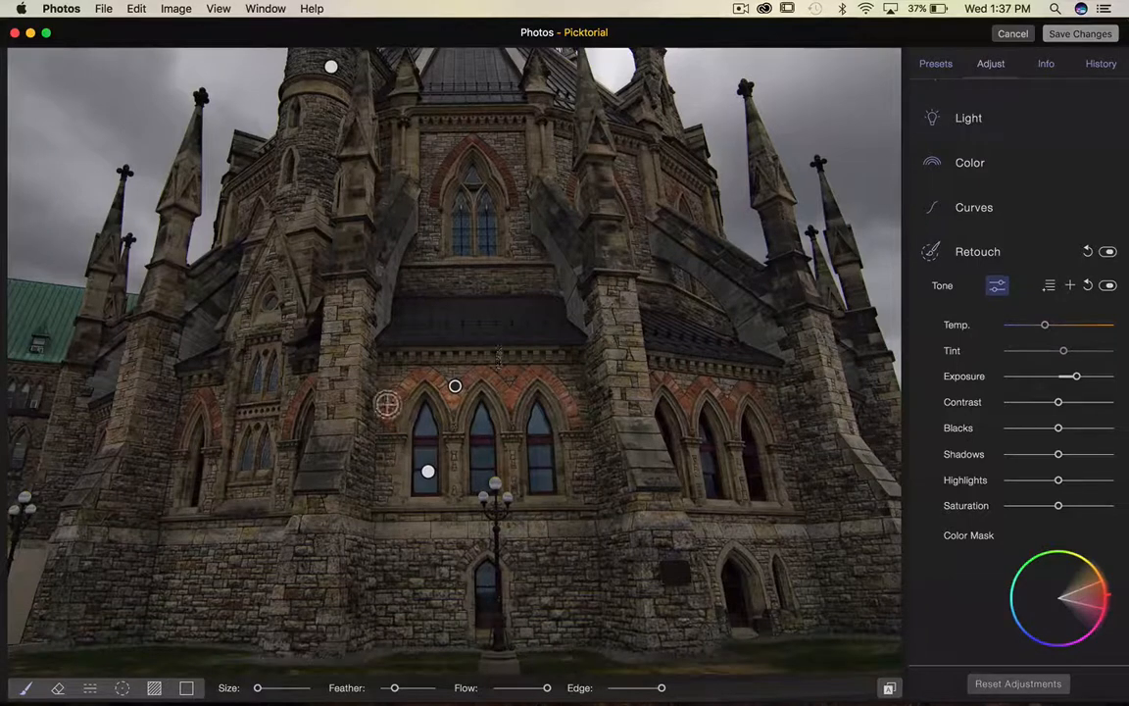
mouse_move(392, 426)
mouse_down()
mouse_move(421, 378)
mouse_move(450, 406)
mouse_move(470, 379)
mouse_move(509, 402)
mouse_move(538, 378)
mouse_move(574, 419)
mouse_up()
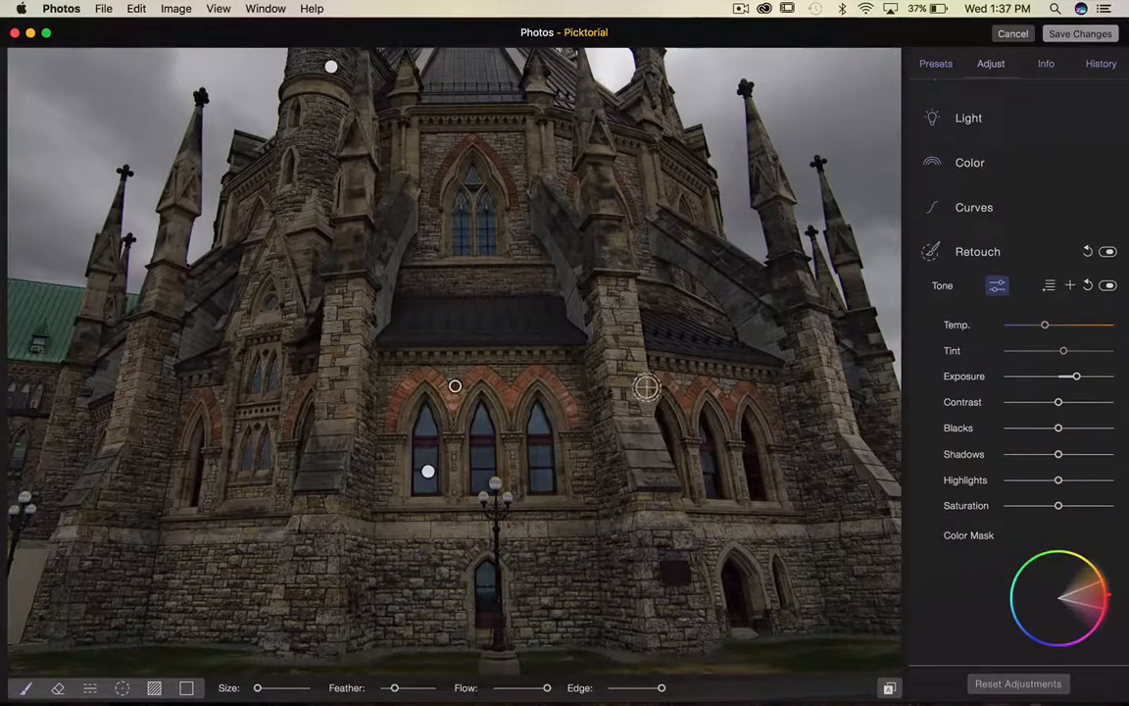
mouse_move(655, 384)
mouse_down()
mouse_move(683, 409)
mouse_move(706, 387)
mouse_move(729, 417)
mouse_move(740, 394)
mouse_move(777, 431)
mouse_up()
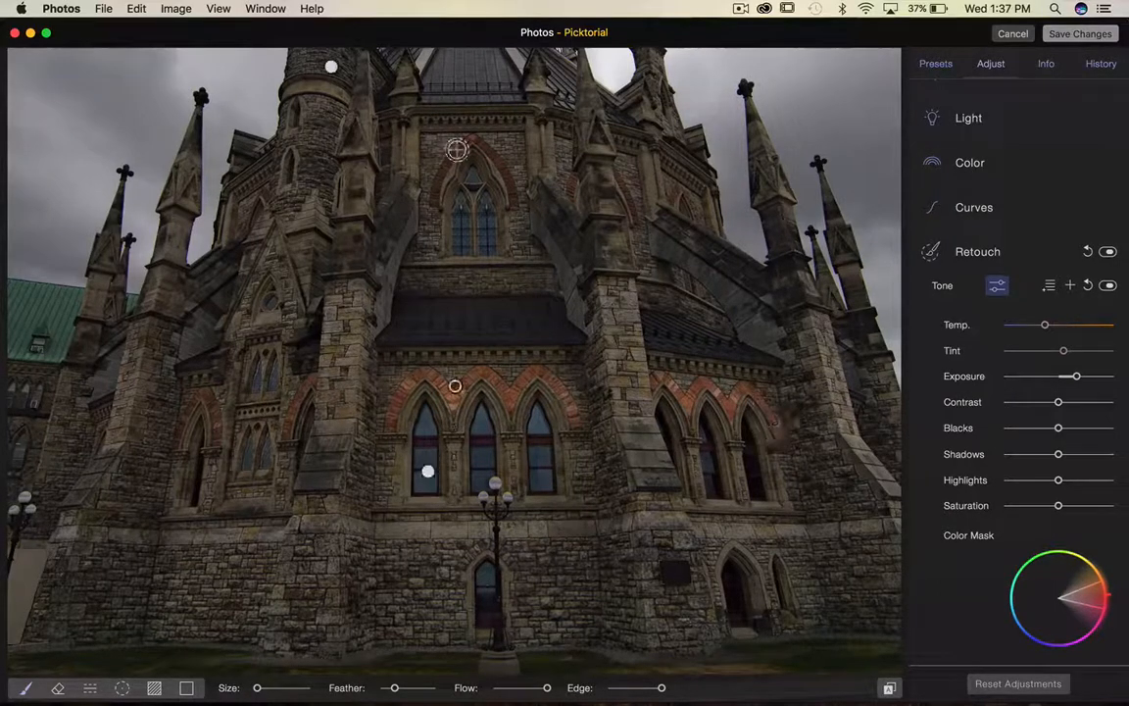
mouse_move(290, 429)
mouse_down()
mouse_move(312, 383)
mouse_move(277, 425)
mouse_move(211, 405)
mouse_move(175, 377)
mouse_move(162, 391)
mouse_up()
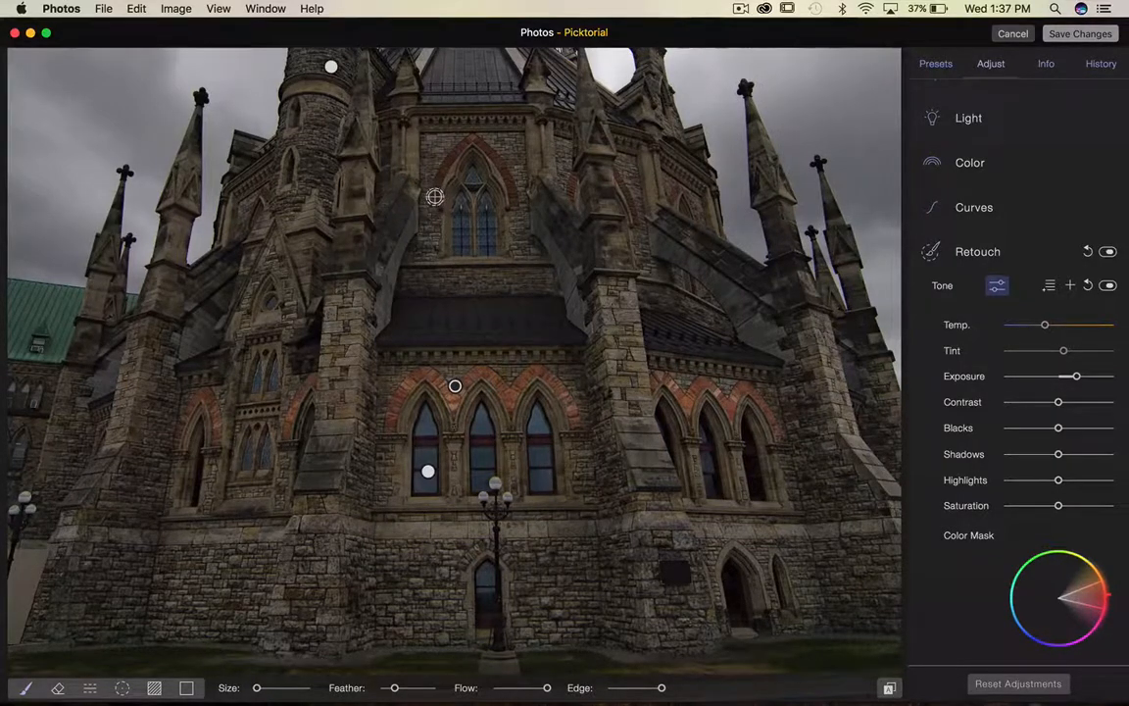
mouse_move(433, 192)
mouse_down()
mouse_move(460, 149)
mouse_move(492, 153)
mouse_move(512, 196)
mouse_move(549, 179)
mouse_move(572, 203)
mouse_move(625, 196)
mouse_move(634, 223)
mouse_move(675, 204)
mouse_move(691, 219)
mouse_up()
drag(265, 194, 262, 205)
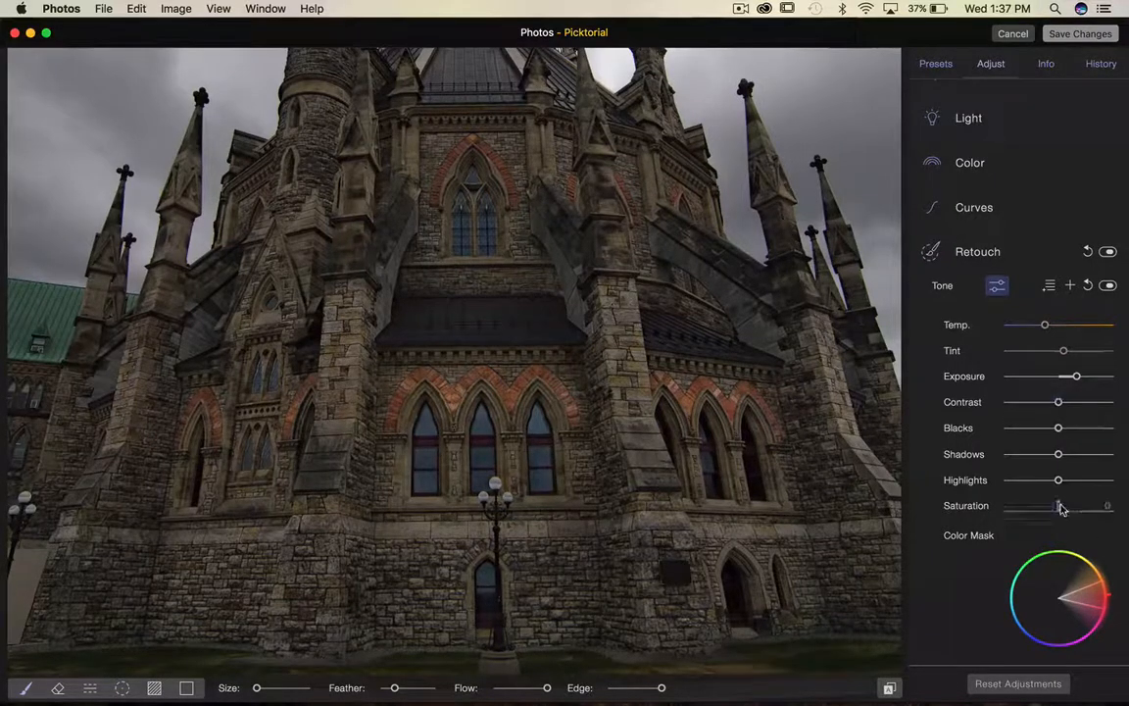
Increase the arch region's Saturation and Contrast slightly and raise its Tint to about 27.
drag(1073, 509, 1069, 509)
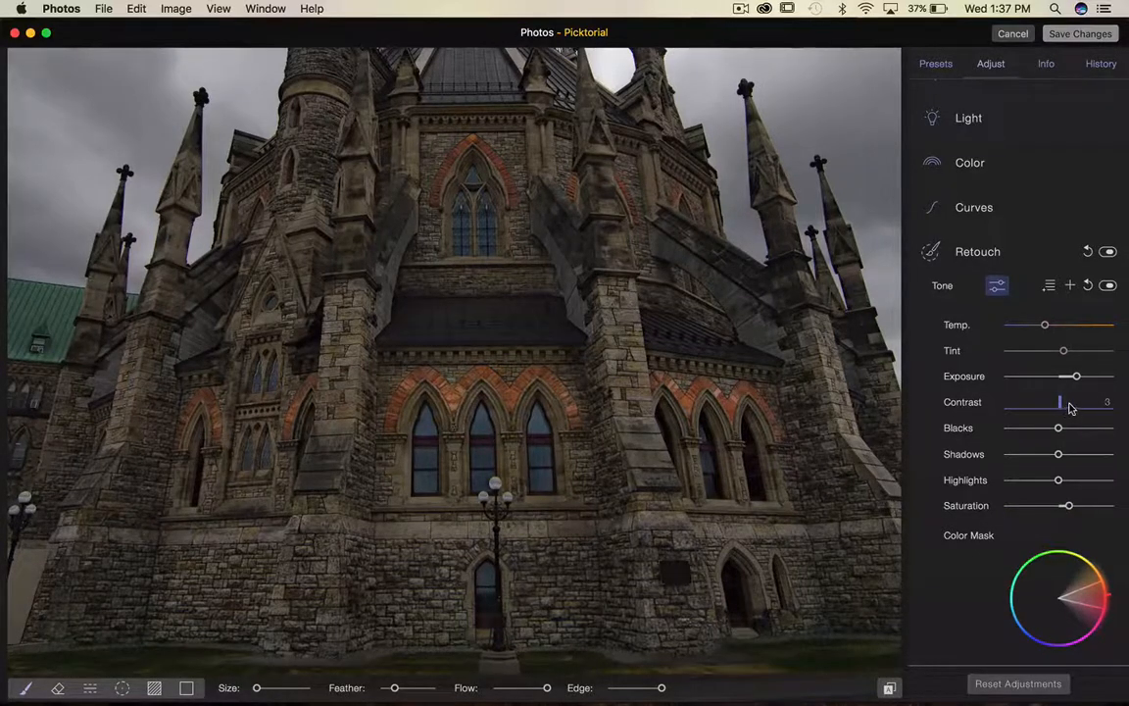
drag(1071, 407, 1066, 407)
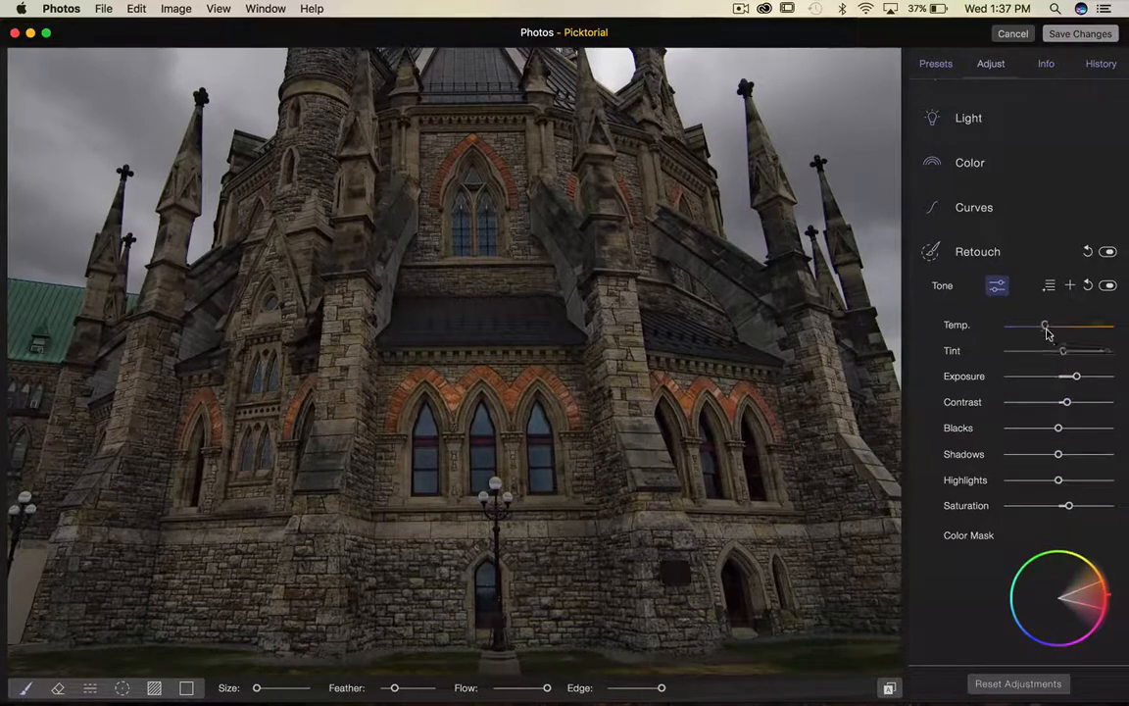
drag(1050, 330, 1076, 354)
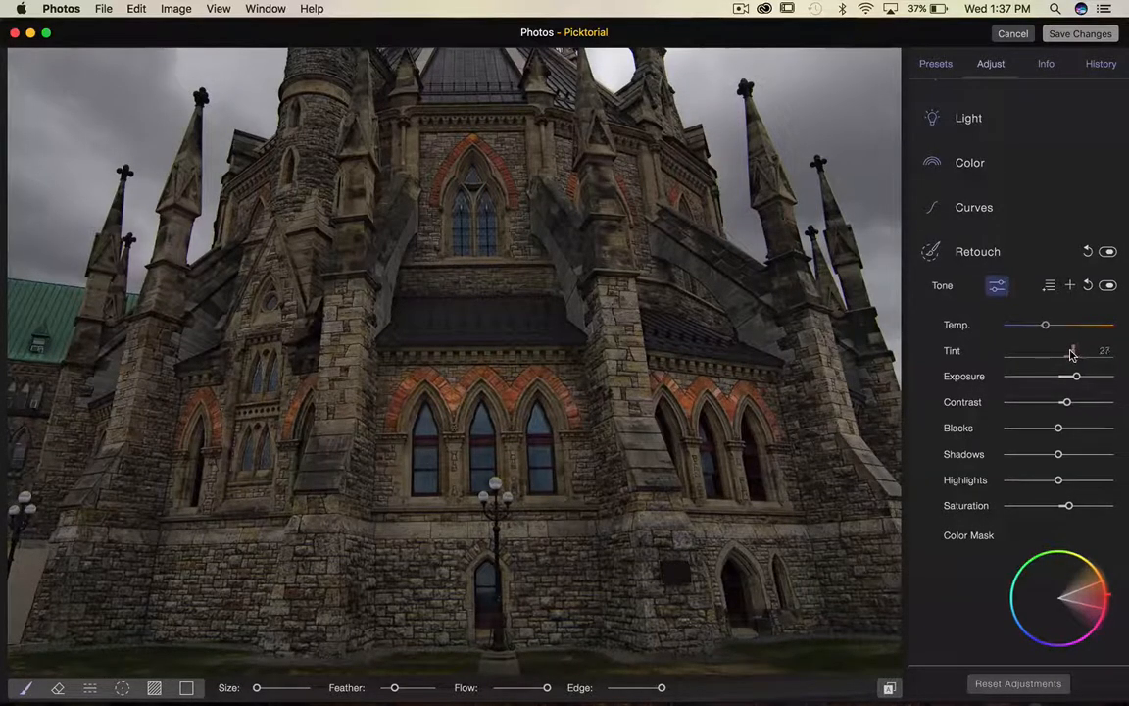
click(995, 285)
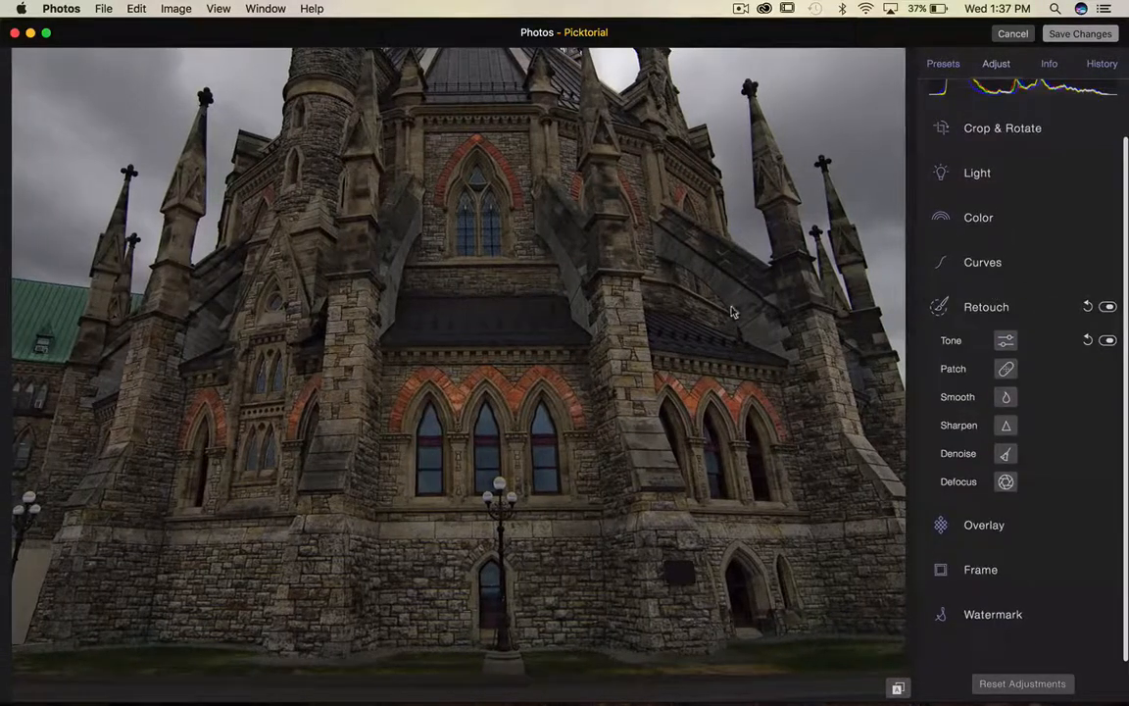
Fit the photo in view, reselect the brick arch Tone region and reduce its Exposure to about 0.60 EV.
key(space)
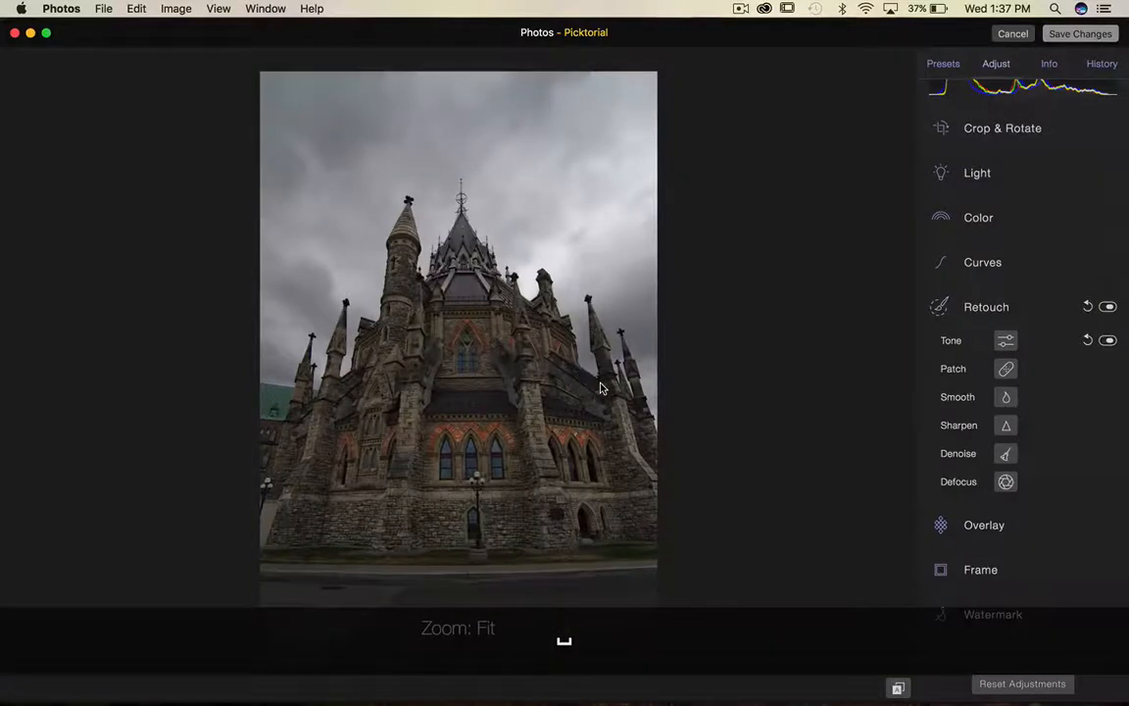
key(alt)
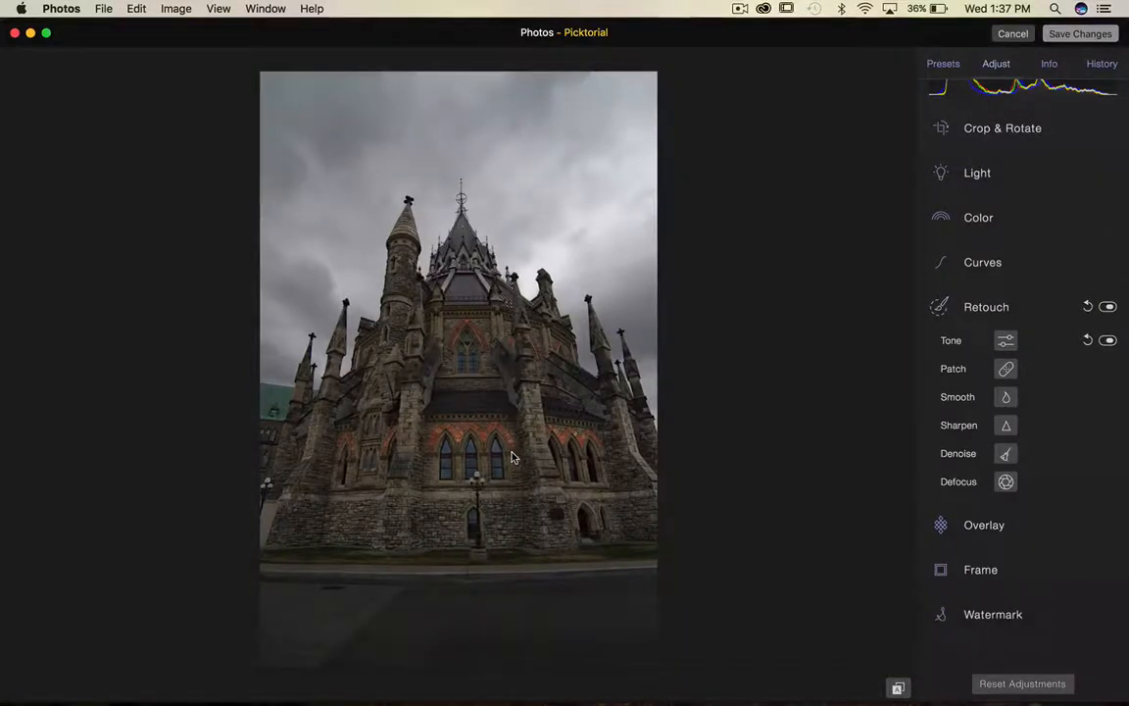
click(1007, 340)
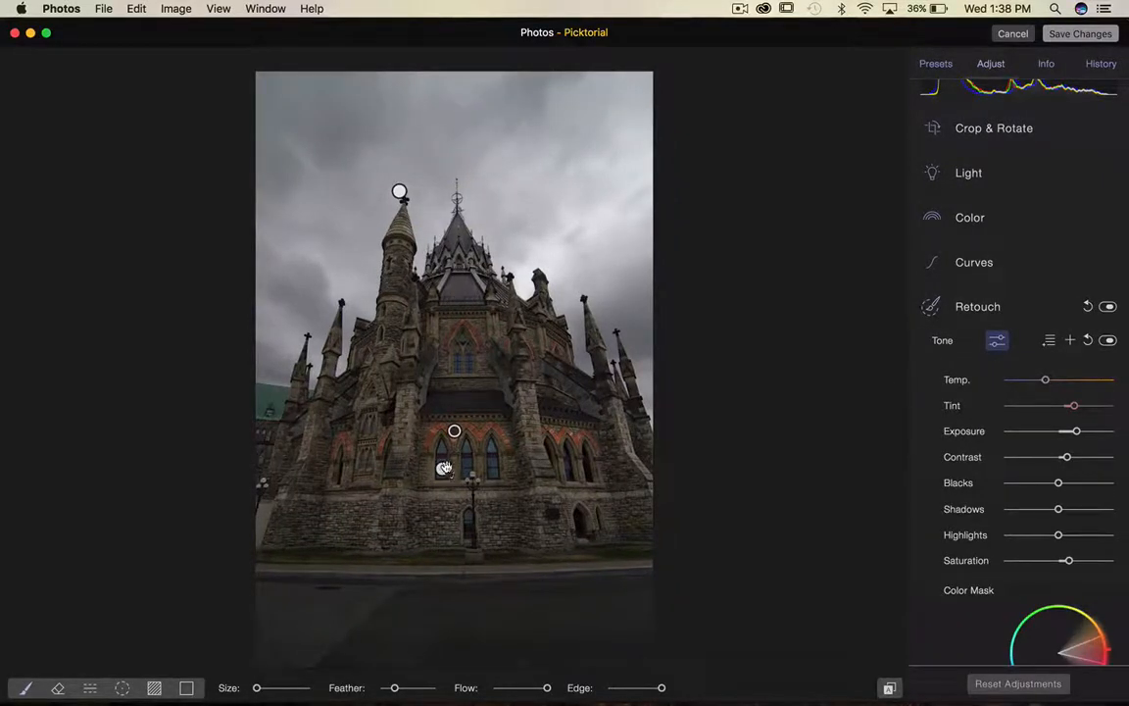
click(444, 468)
click(452, 429)
click(454, 430)
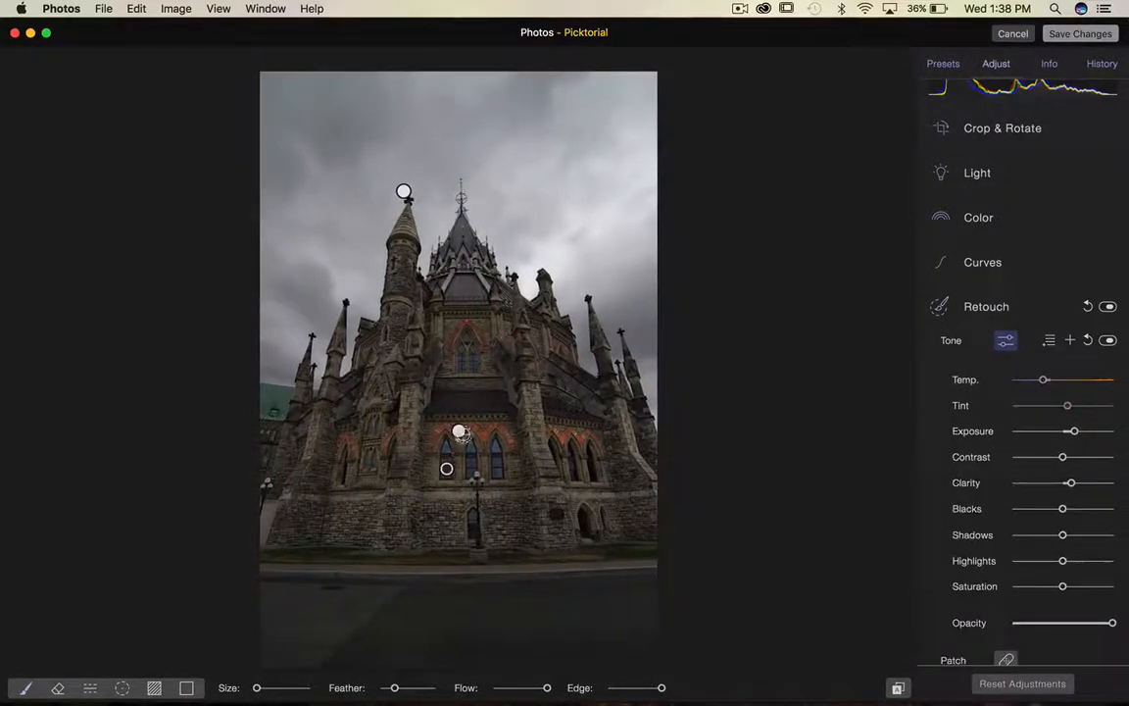
click(446, 469)
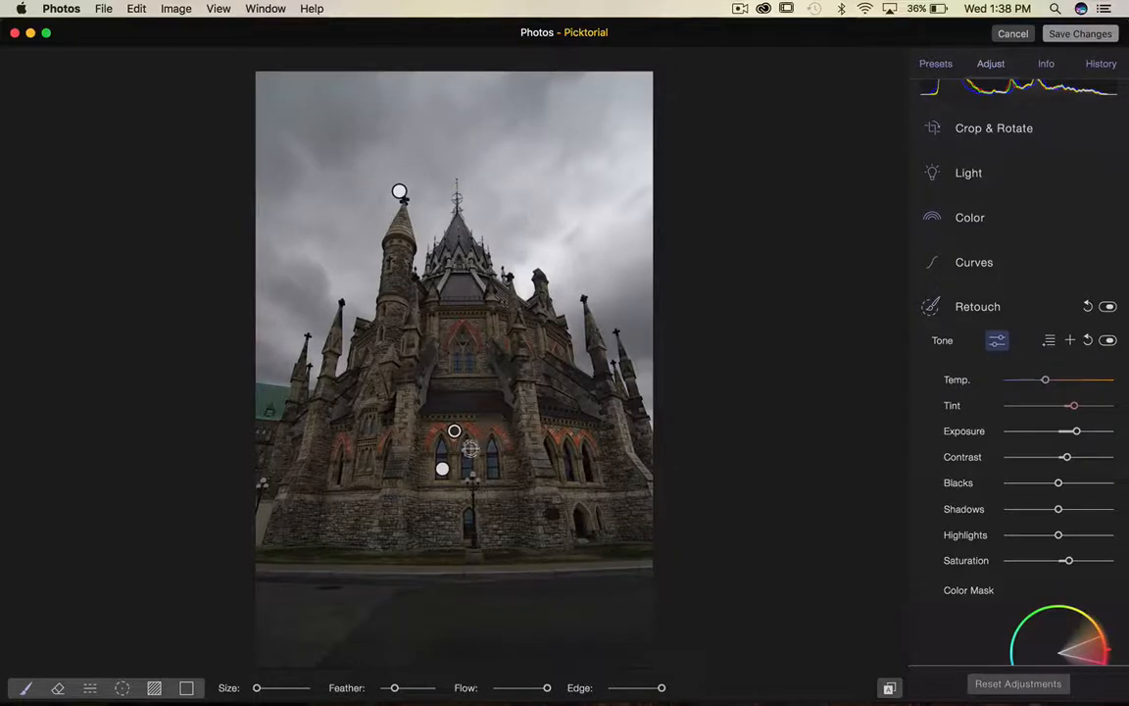
drag(1078, 432, 1070, 434)
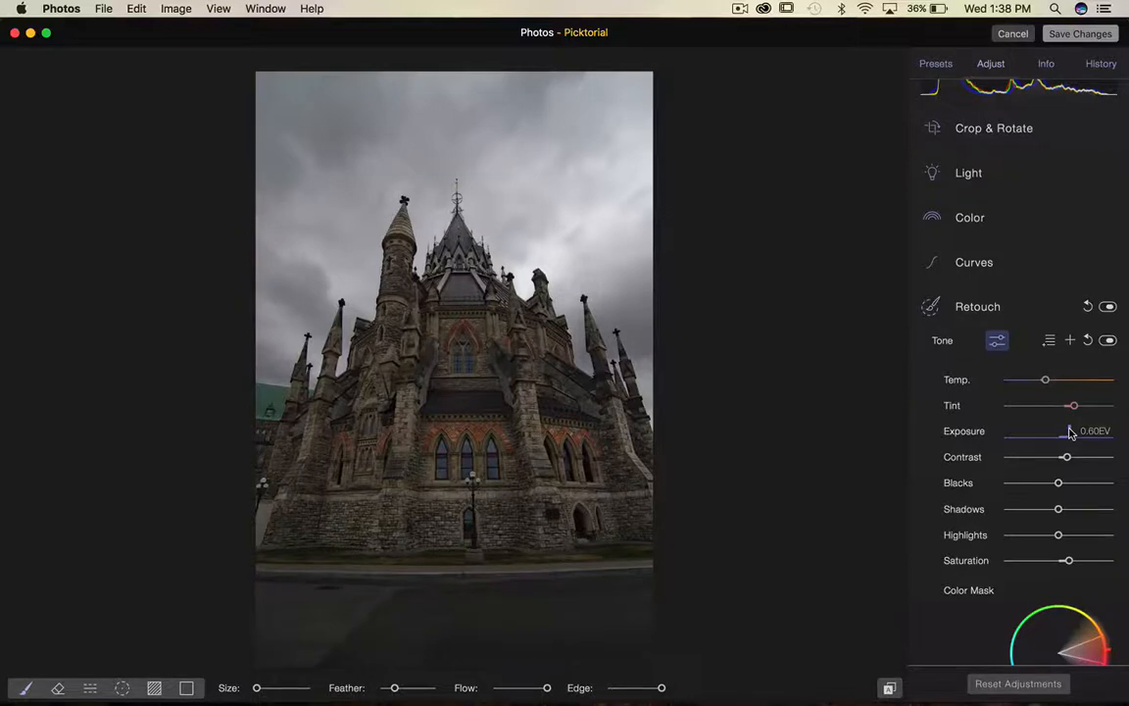
click(997, 340)
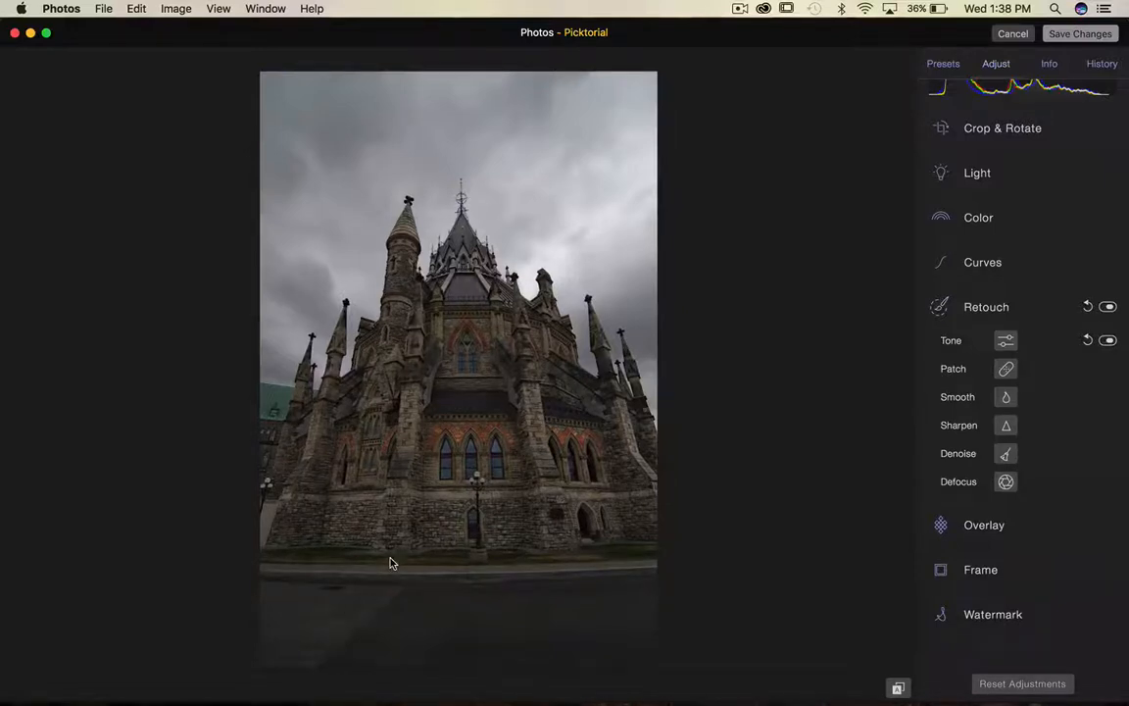
Compare the edited photo with the original by toggling the before view repeatedly.
click(898, 689)
click(898, 689)
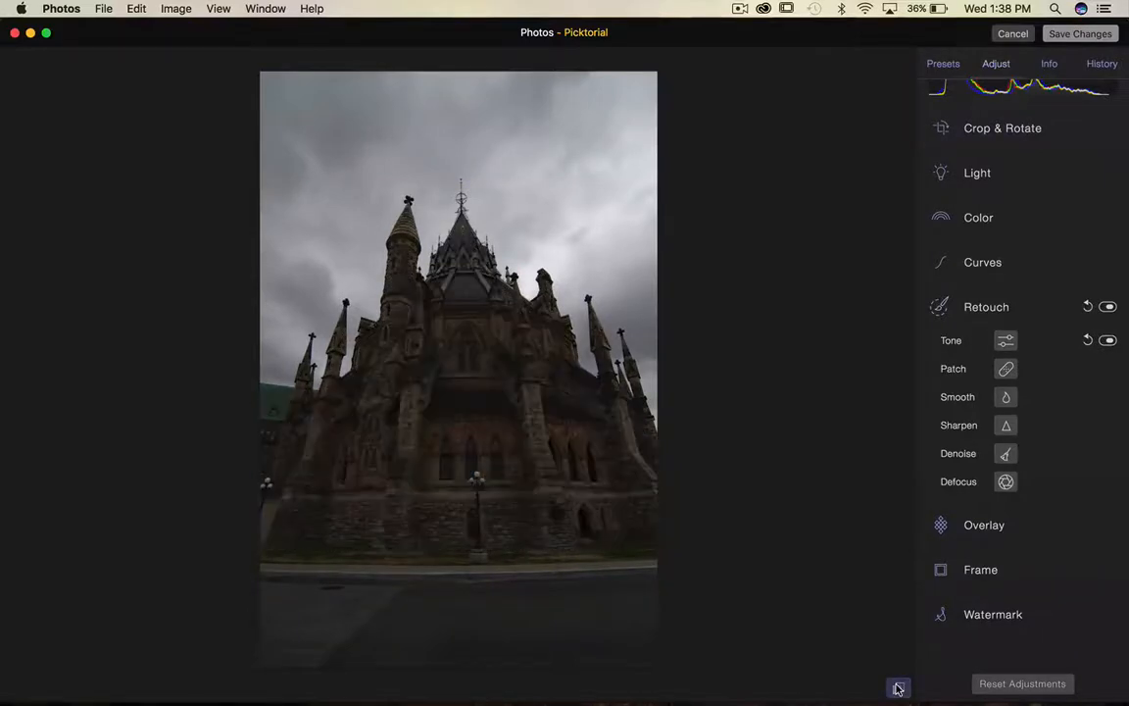
click(898, 689)
click(898, 689)
click(897, 689)
click(898, 689)
click(898, 689)
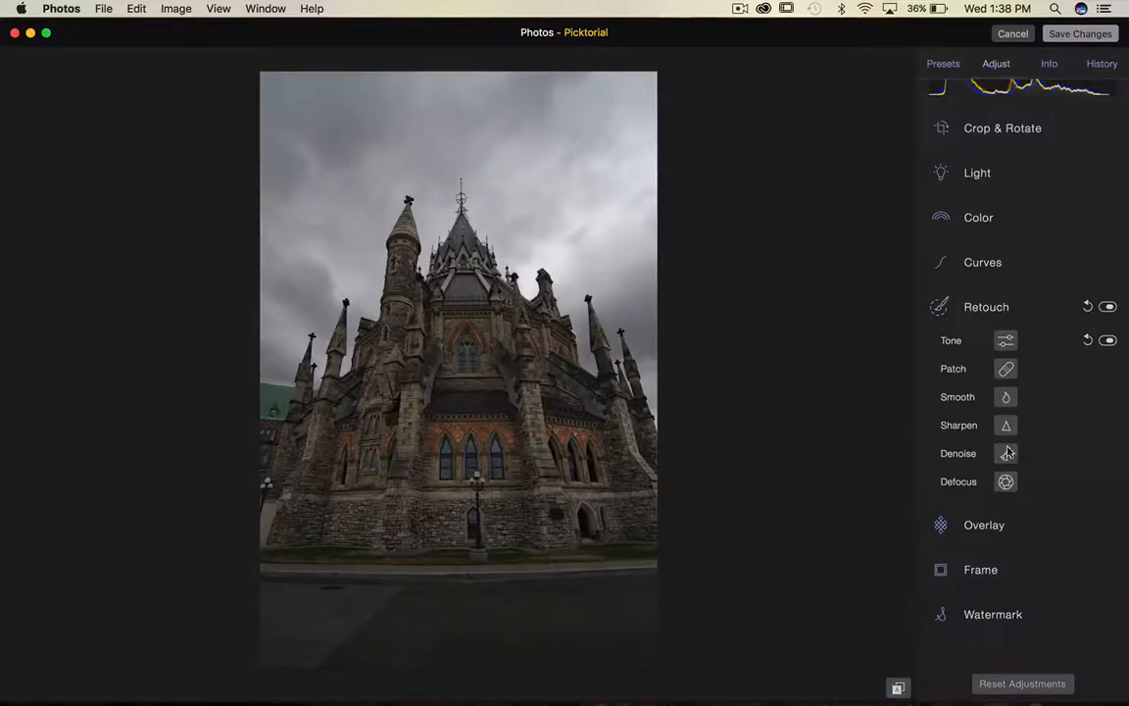
Add another Tone region with lowered Exposure and a Luminosity Mask limited to the bright tones.
click(1004, 341)
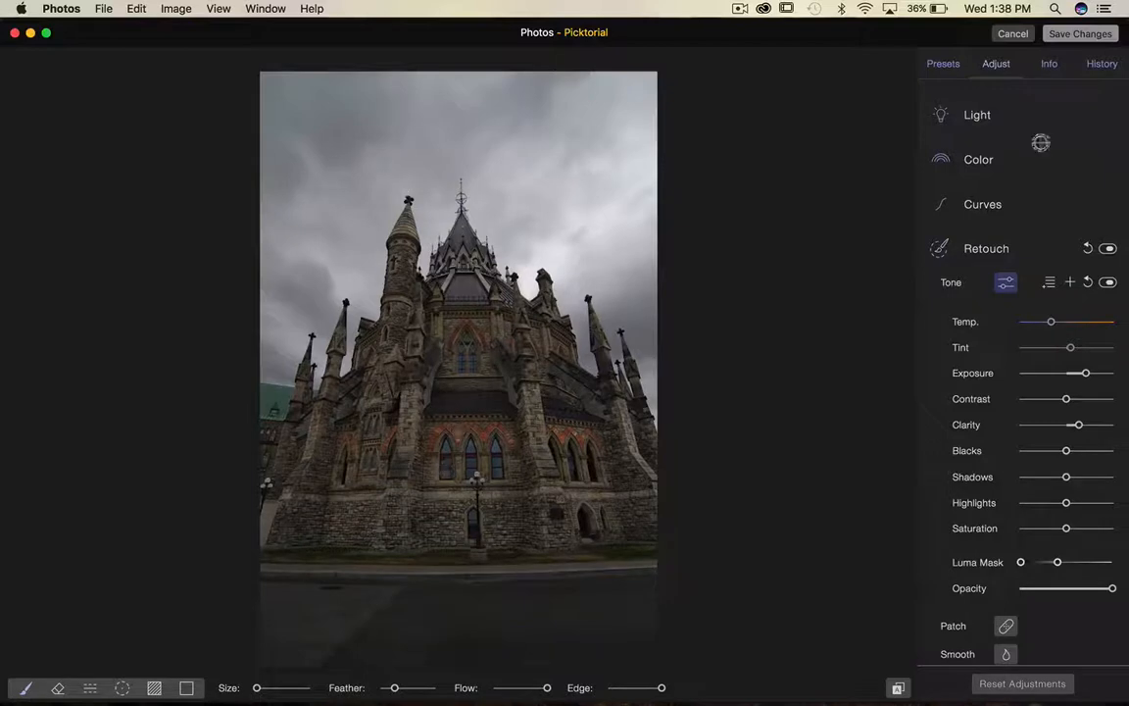
click(1071, 282)
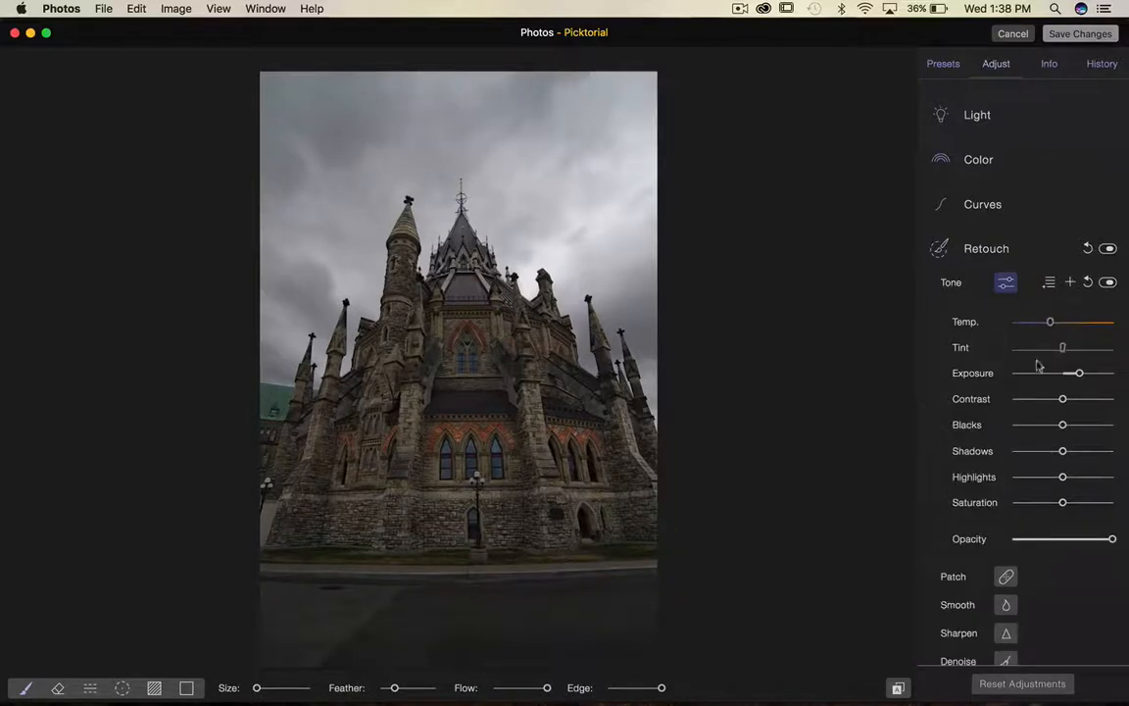
mouse_move(1056, 377)
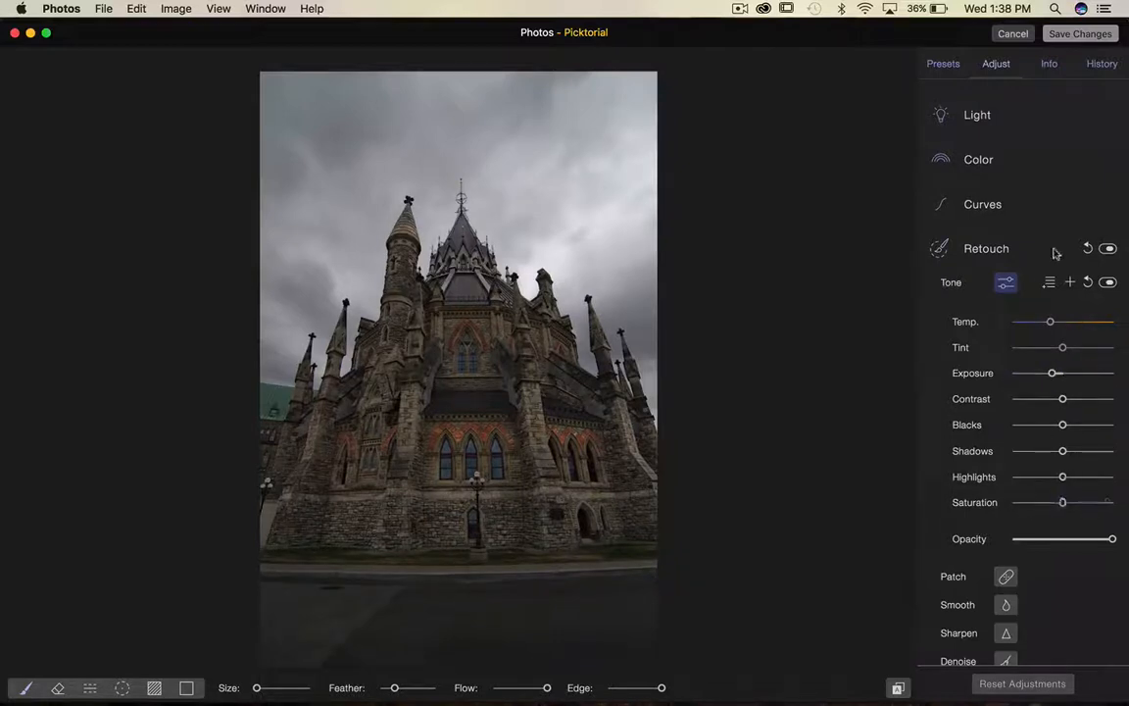
click(1049, 282)
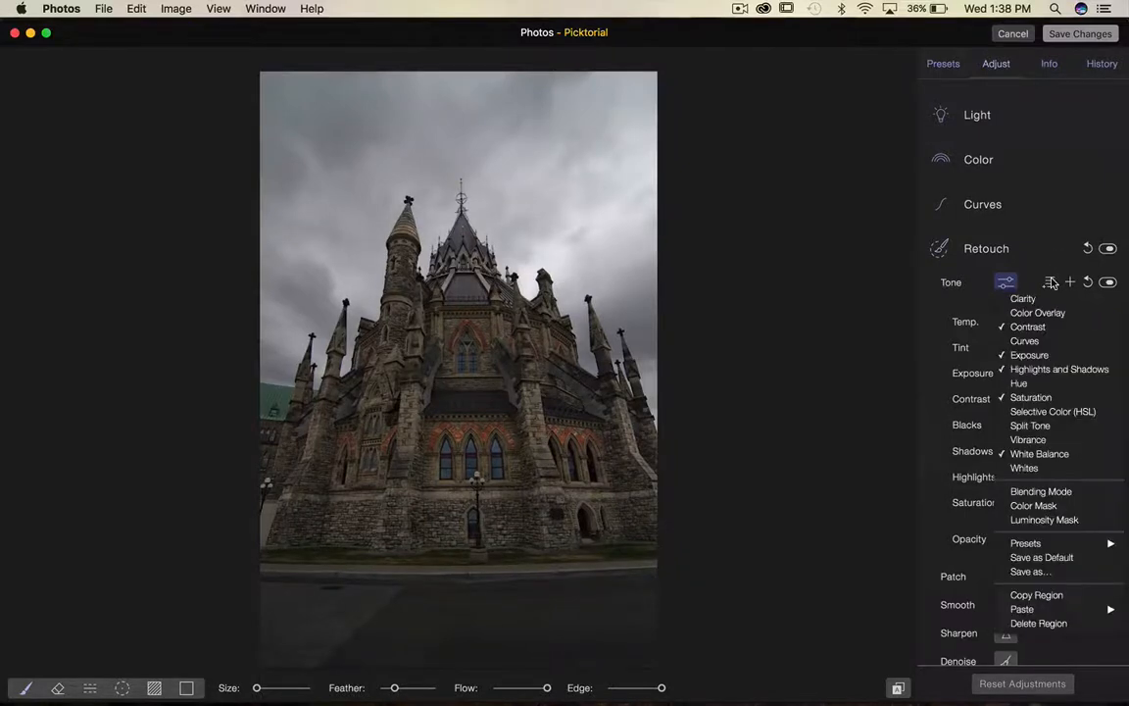
click(1048, 521)
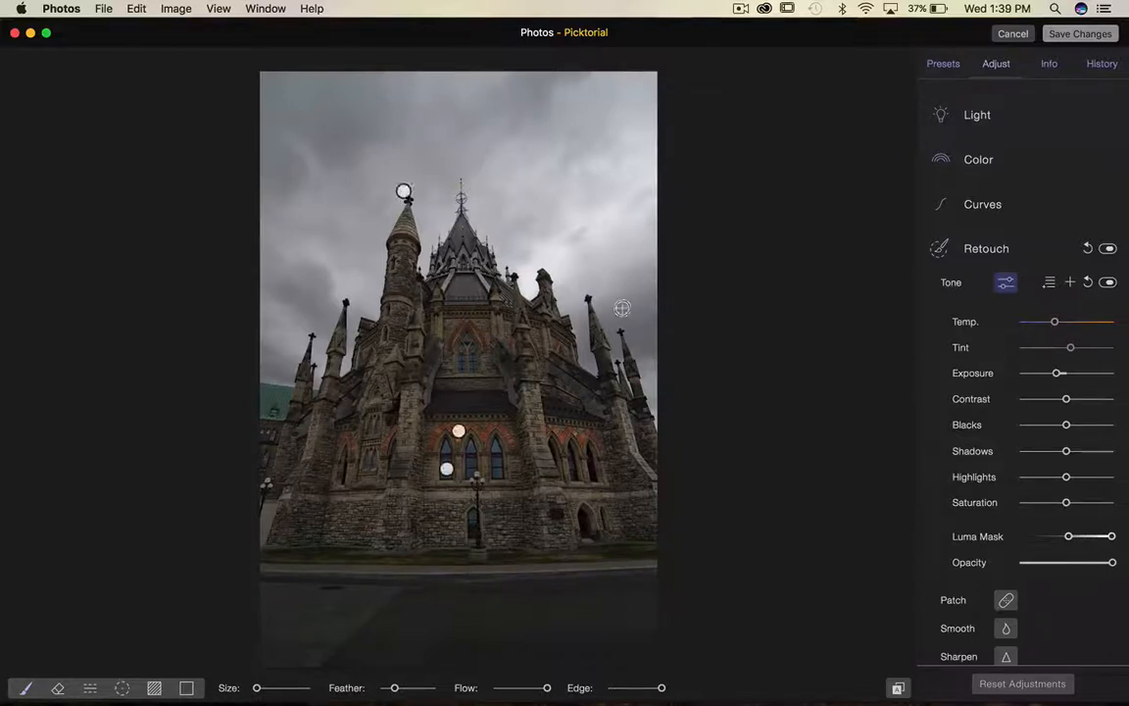
Enlarge the brush and paint the new region over the cloudy sky around the towers.
key(bracketright)
key(bracketright)
key(bracketright)
key(bracketright)
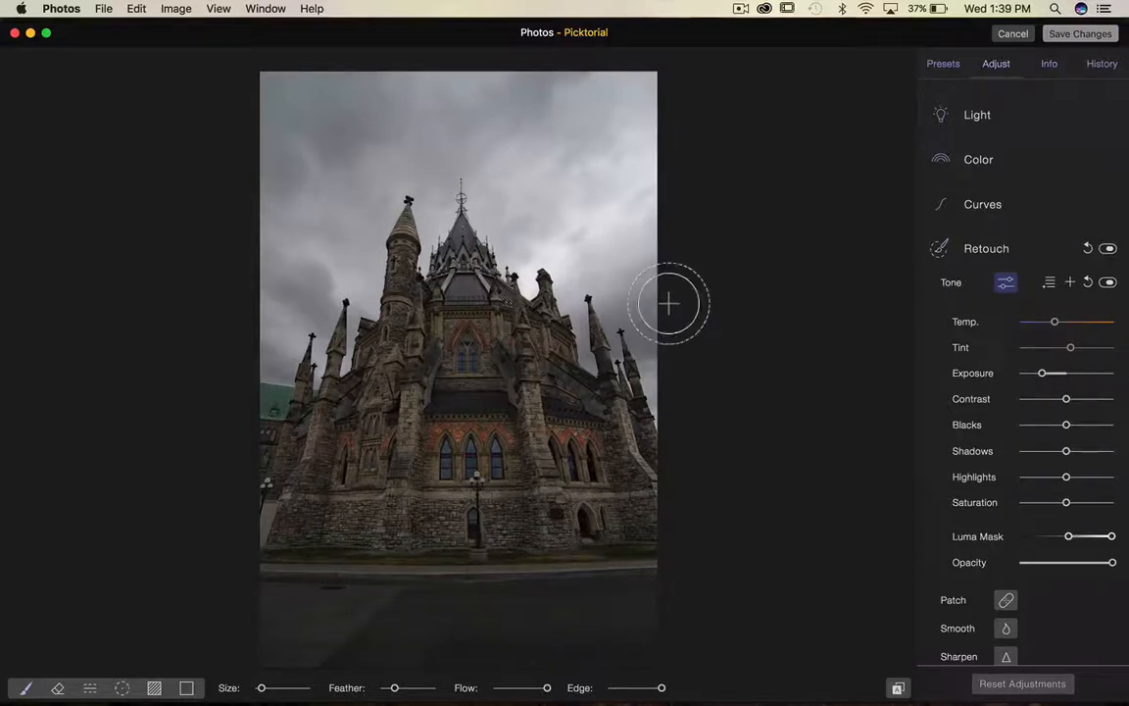
mouse_move(667, 303)
mouse_down()
mouse_move(629, 301)
mouse_move(624, 322)
mouse_move(605, 323)
mouse_move(566, 304)
mouse_move(495, 189)
mouse_move(504, 223)
mouse_move(422, 218)
mouse_move(404, 264)
mouse_move(365, 272)
mouse_move(310, 324)
mouse_move(330, 323)
mouse_move(276, 348)
mouse_move(267, 340)
mouse_move(307, 348)
mouse_move(242, 250)
mouse_move(268, 79)
mouse_move(290, 223)
mouse_move(299, 162)
mouse_move(335, 249)
mouse_move(373, 78)
mouse_move(380, 119)
mouse_move(362, 177)
mouse_move(378, 142)
mouse_move(543, 85)
mouse_move(618, 114)
mouse_move(672, 278)
mouse_move(574, 182)
mouse_move(625, 316)
mouse_move(503, 126)
mouse_move(375, 124)
mouse_move(448, 106)
mouse_move(332, 106)
mouse_move(355, 206)
mouse_move(283, 323)
mouse_move(281, 353)
mouse_move(311, 352)
mouse_move(357, 302)
mouse_move(288, 387)
mouse_move(412, 230)
mouse_move(455, 228)
mouse_move(668, 387)
mouse_move(547, 329)
mouse_move(625, 348)
mouse_move(414, 240)
mouse_move(272, 356)
mouse_move(418, 317)
mouse_up()
Using the mask overlay, extend the sky region's Luma Mask into darker tones and erase the spill on the towers.
key(o)
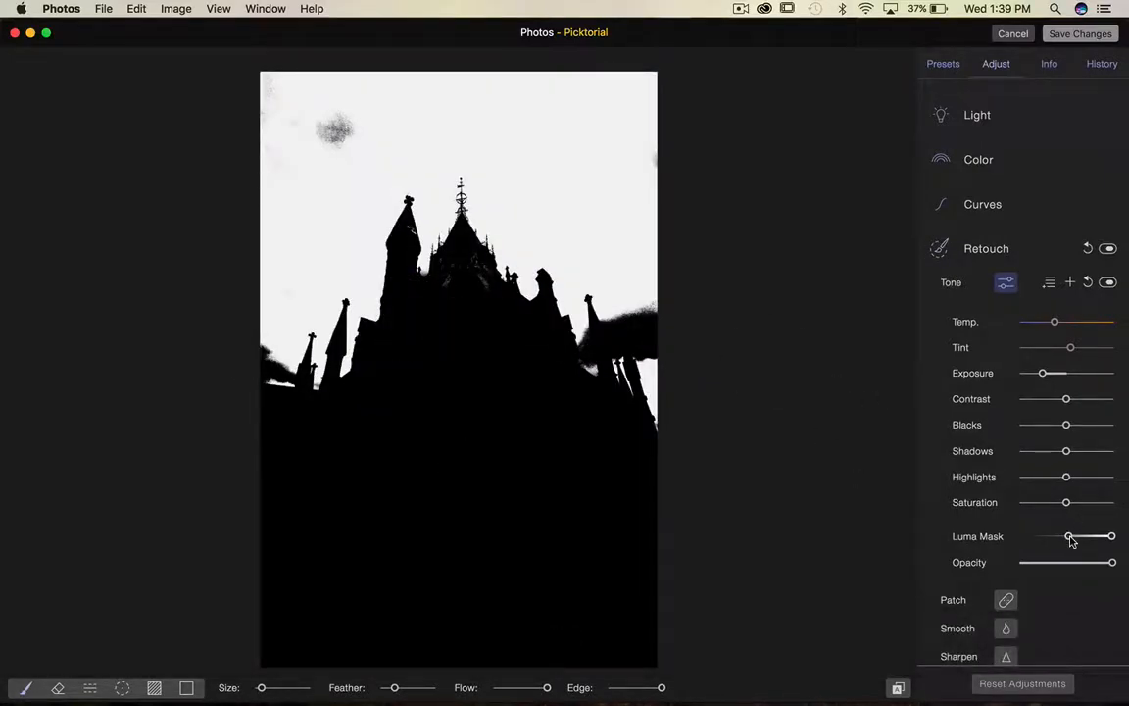
drag(1070, 538, 1059, 538)
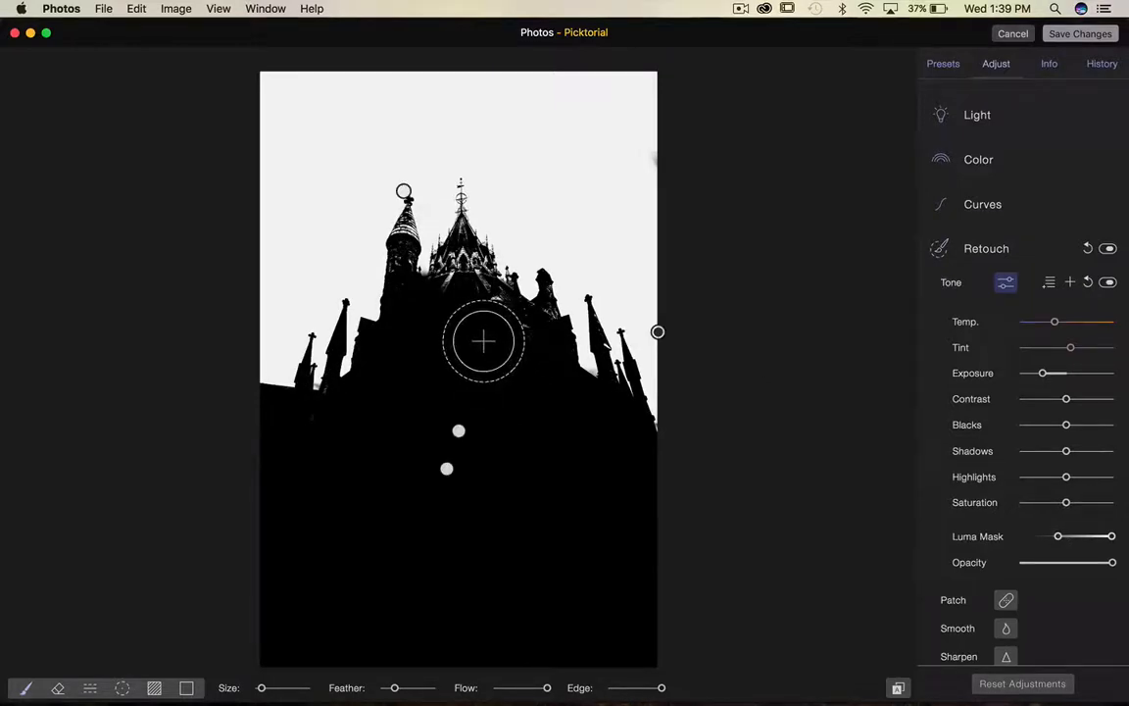
scroll(483, 341, down, 5)
mouse_move(465, 286)
mouse_down()
mouse_move(451, 258)
mouse_move(477, 291)
mouse_move(488, 267)
mouse_move(488, 301)
mouse_move(459, 234)
mouse_move(437, 326)
mouse_move(402, 270)
mouse_move(403, 235)
mouse_move(399, 275)
mouse_move(404, 225)
mouse_move(401, 294)
mouse_move(500, 293)
mouse_move(462, 226)
mouse_move(442, 286)
mouse_move(538, 323)
mouse_move(546, 304)
mouse_move(550, 313)
mouse_move(515, 322)
mouse_move(548, 294)
mouse_move(549, 307)
mouse_move(530, 304)
mouse_move(519, 319)
mouse_move(496, 307)
mouse_move(484, 258)
mouse_move(473, 261)
mouse_move(475, 283)
mouse_move(479, 269)
mouse_move(451, 278)
mouse_move(479, 281)
mouse_move(488, 323)
mouse_up()
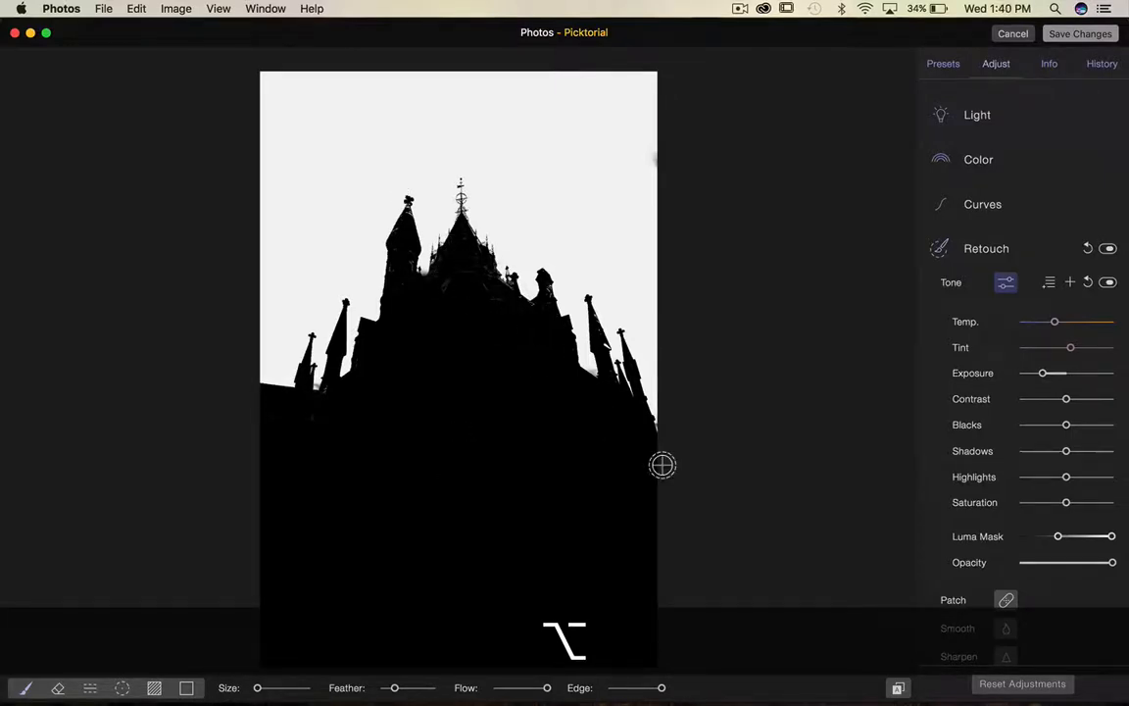
key(o)
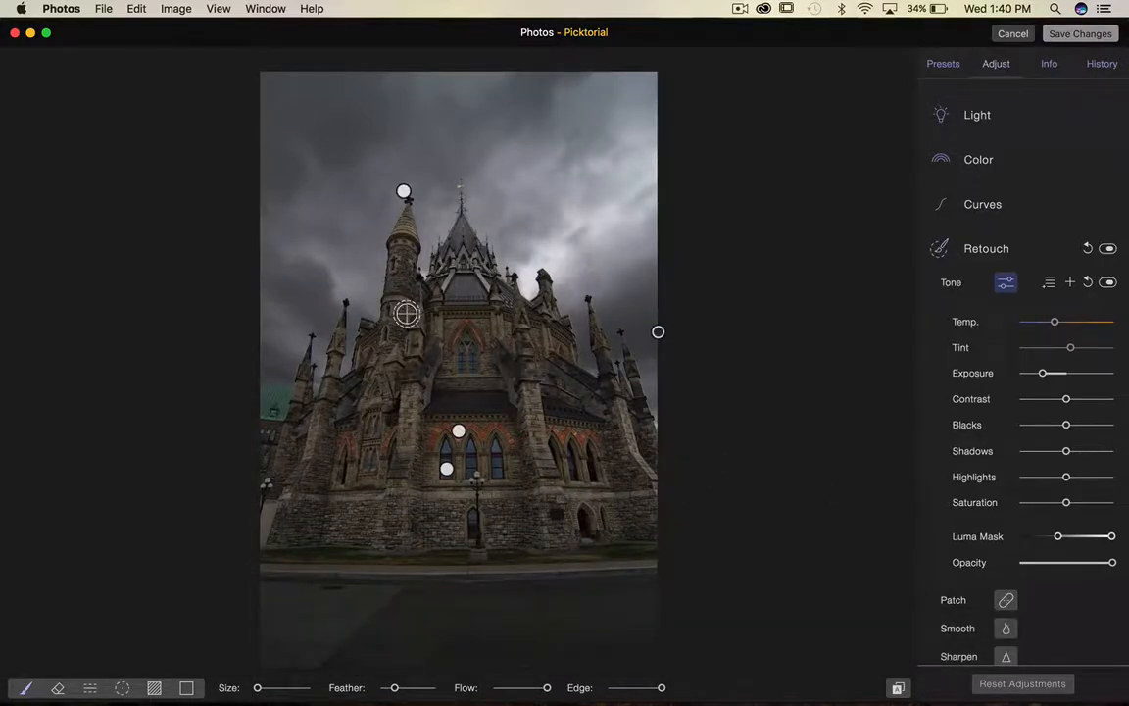
Inspect the spire edges up close, reset the sky region's Exposure to zero and lower its Highlights to the minimum.
key(super+equal)
key(super+equal)
key(super+equal)
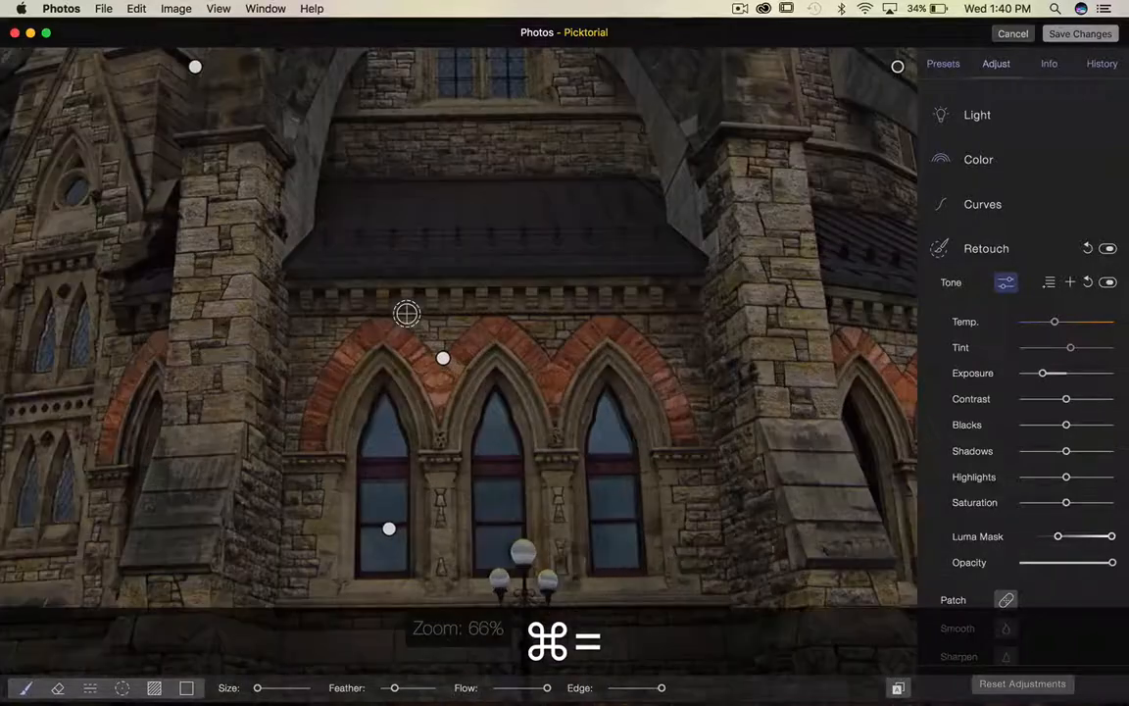
drag(153, 226, 794, 556)
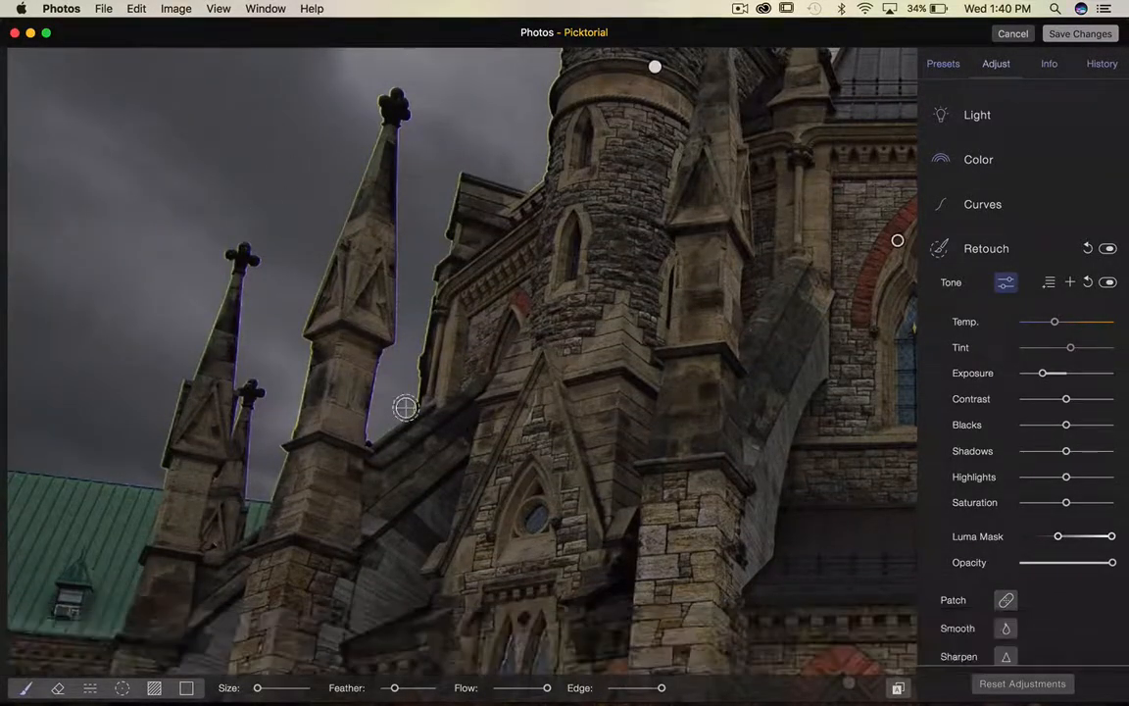
drag(352, 320, 353, 384)
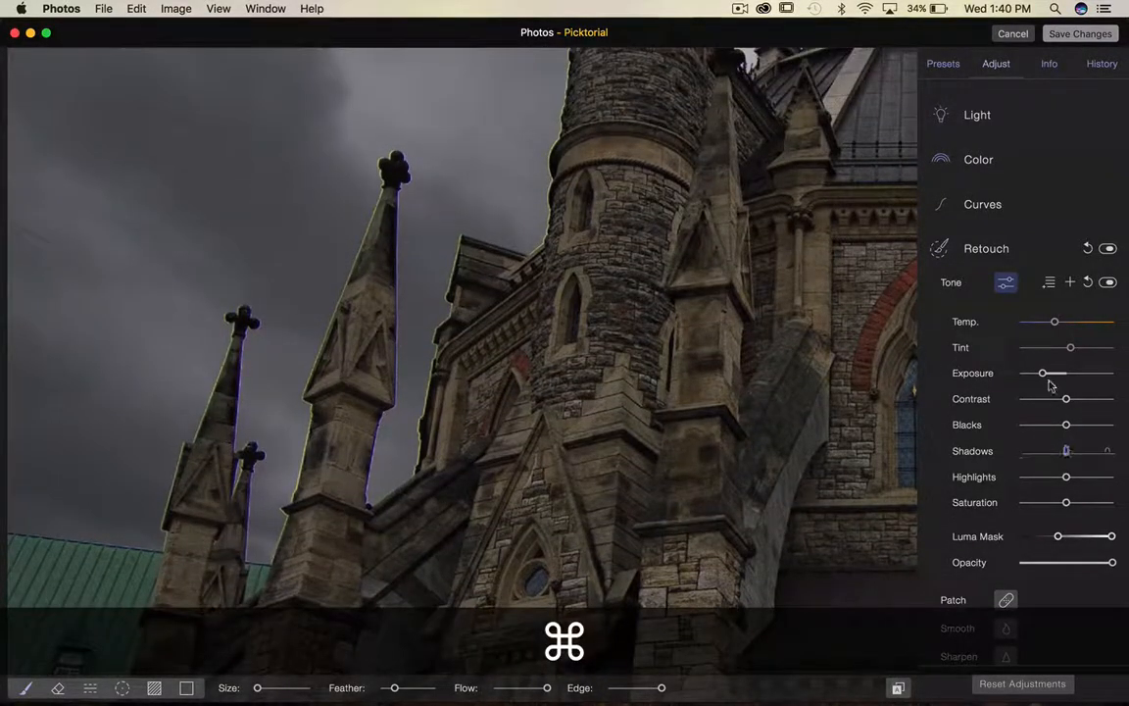
drag(1043, 375, 1066, 373)
click(1037, 376)
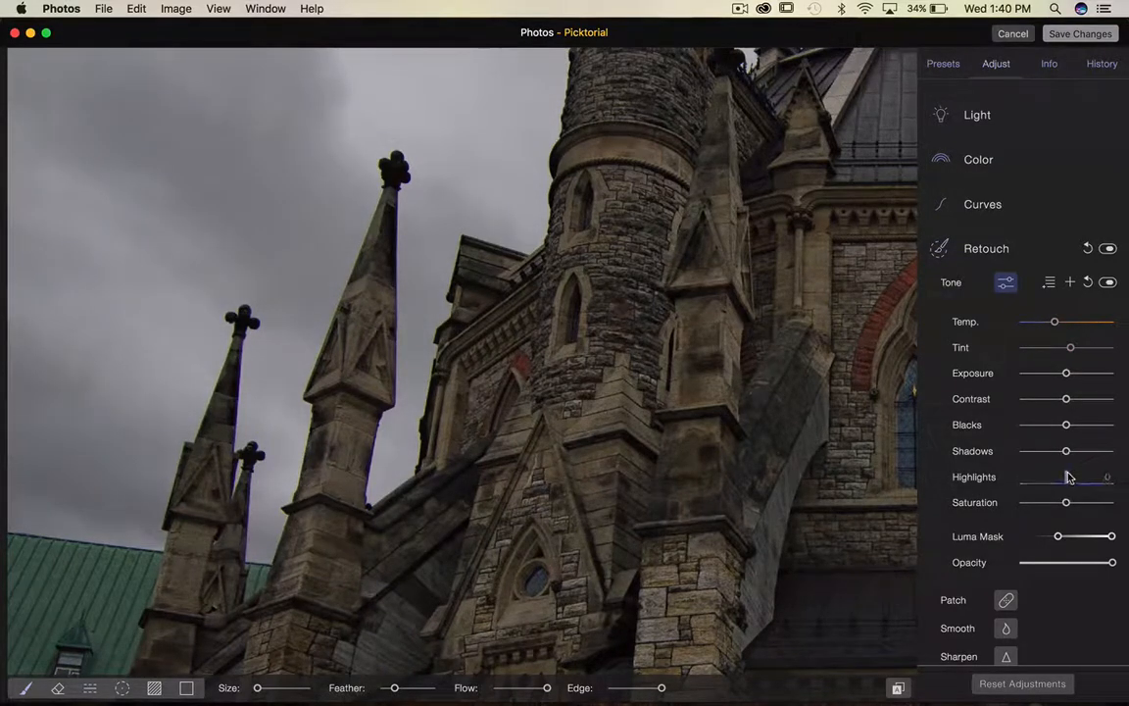
drag(1066, 476, 1012, 489)
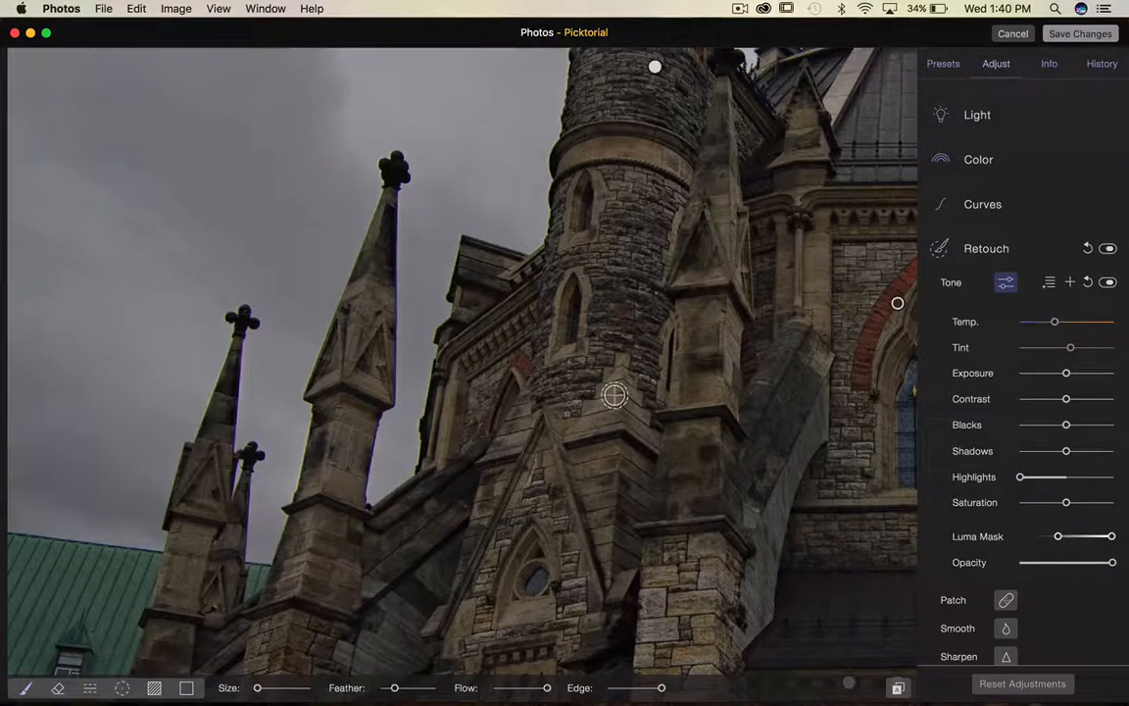
key(o)
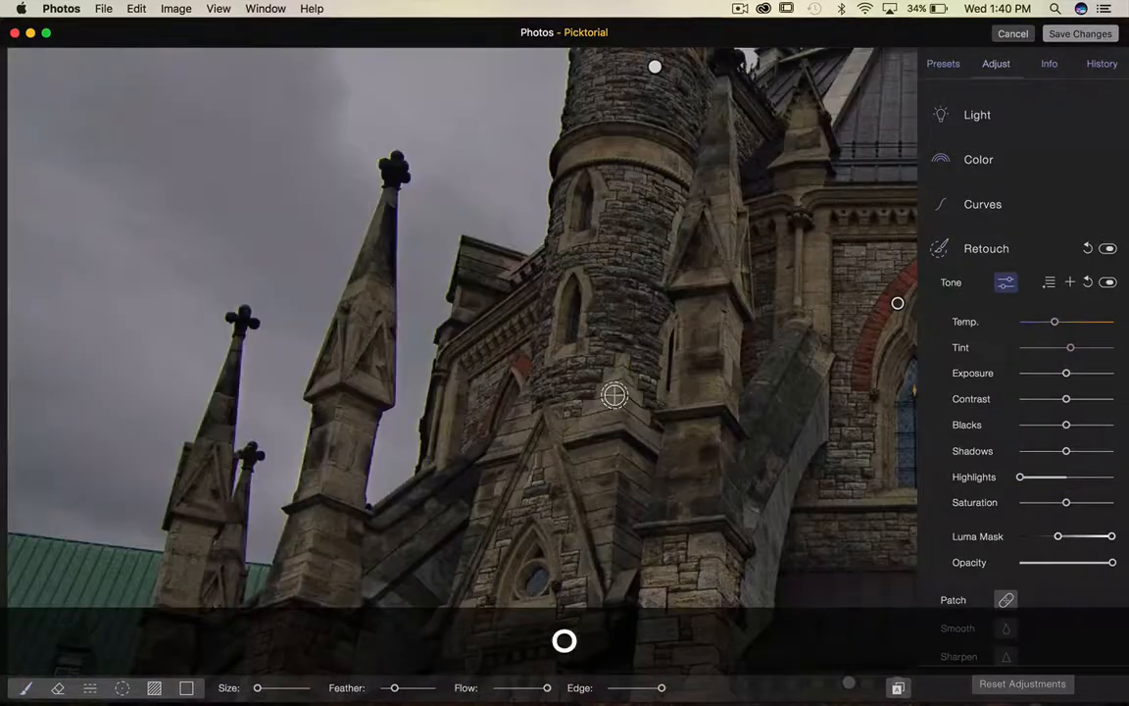
Add a Curves adjustment to the sky region and pull the curve's black and white end points slightly inward.
key(space)
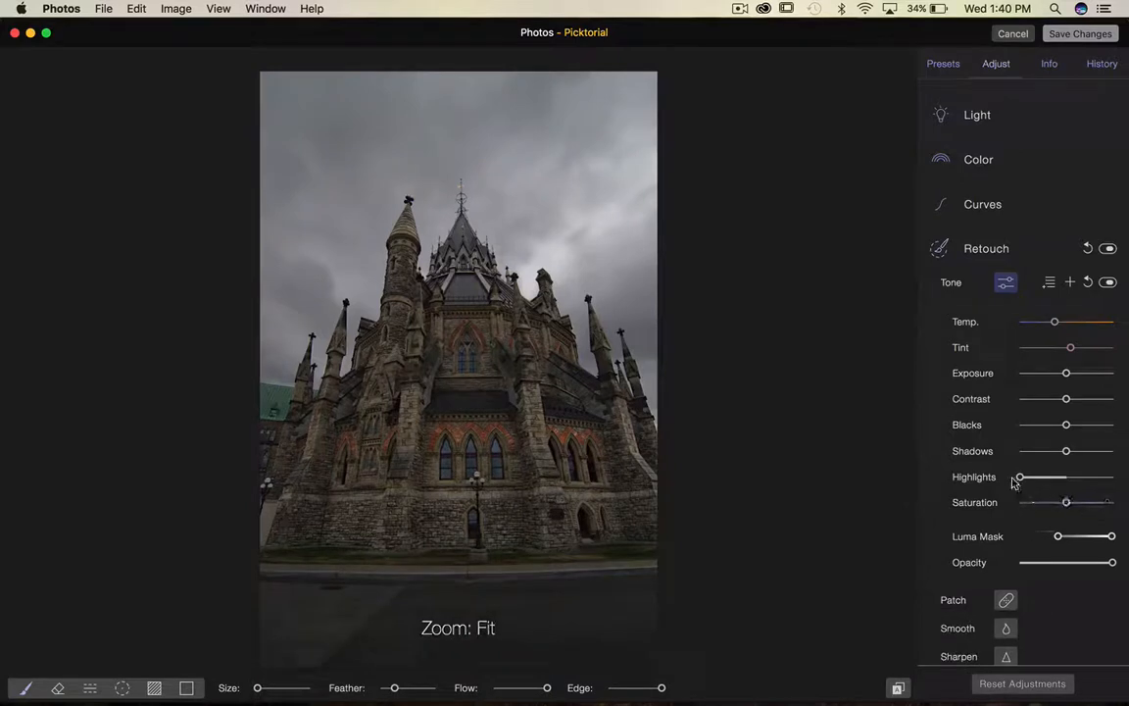
drag(1057, 479, 957, 477)
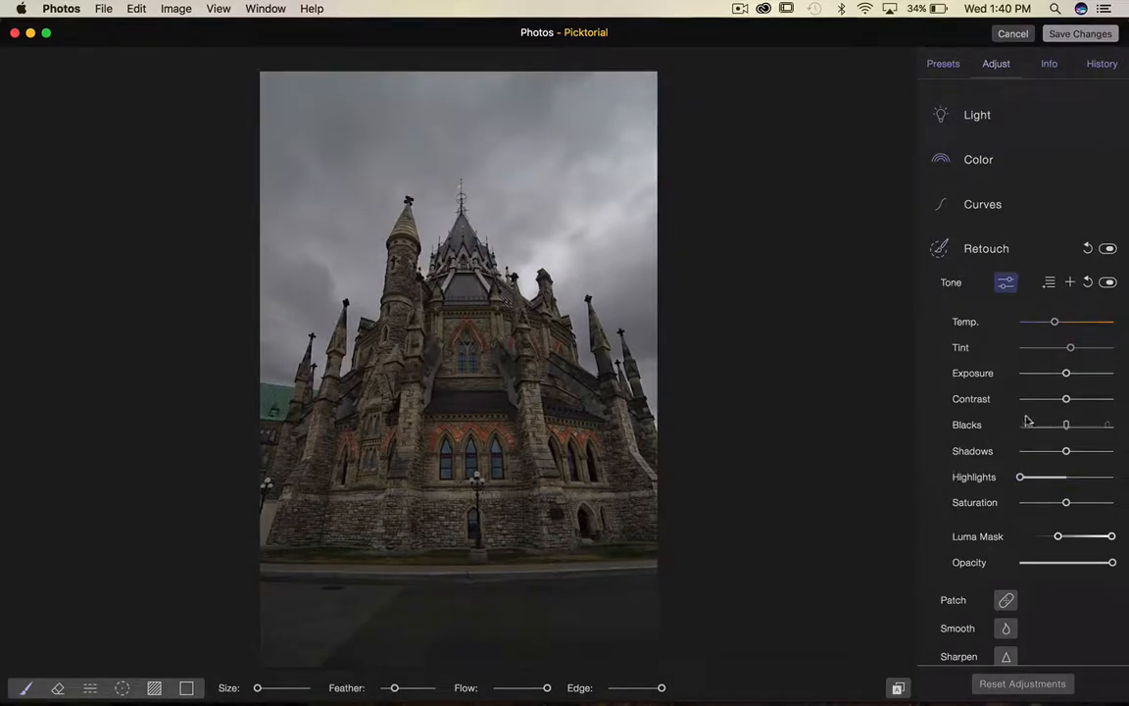
click(1050, 283)
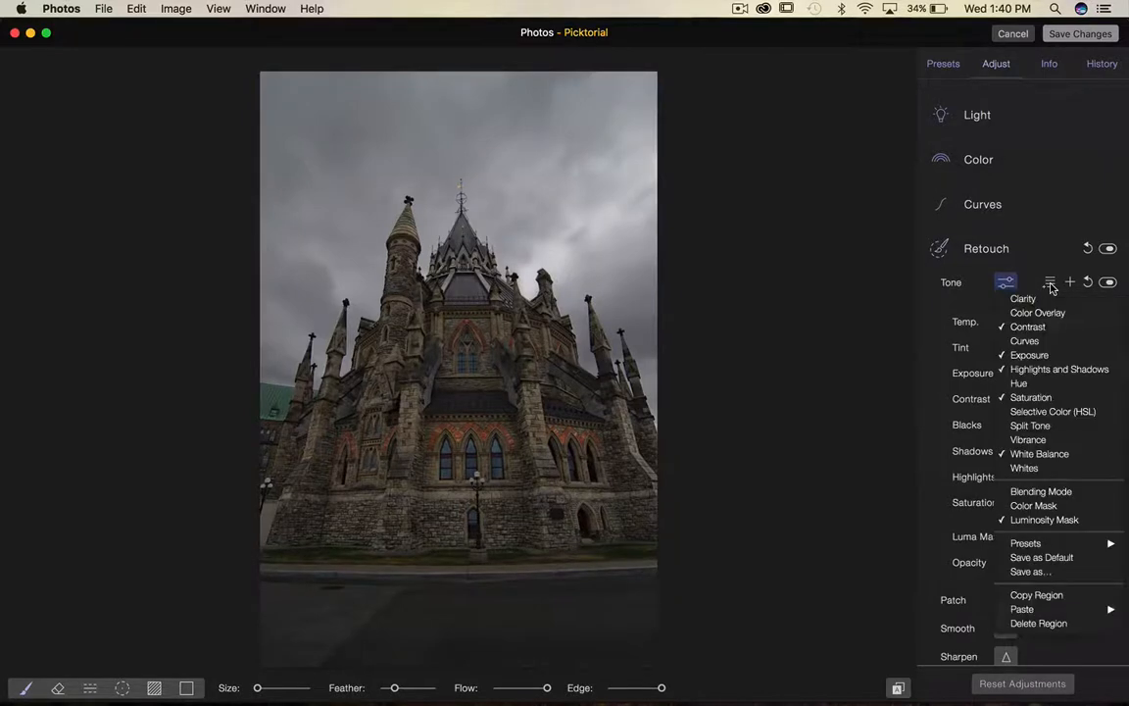
click(1047, 340)
scroll(1039, 590, down, 3)
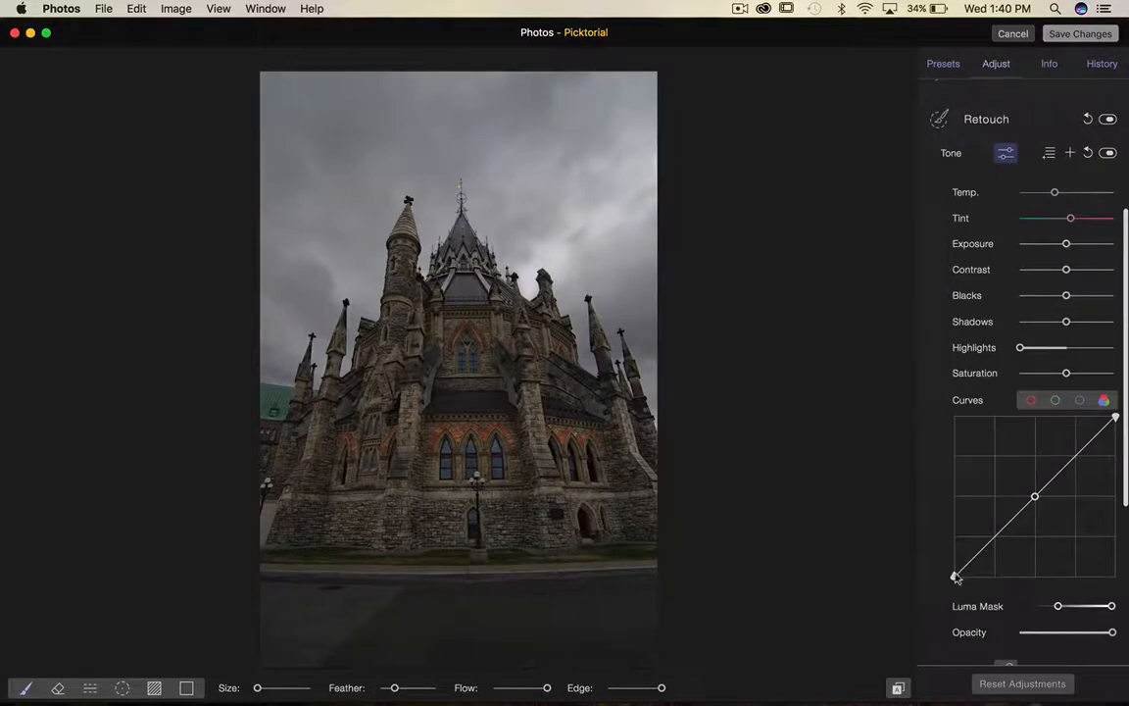
mouse_move(955, 574)
mouse_down()
mouse_move(993, 575)
mouse_move(966, 580)
mouse_up()
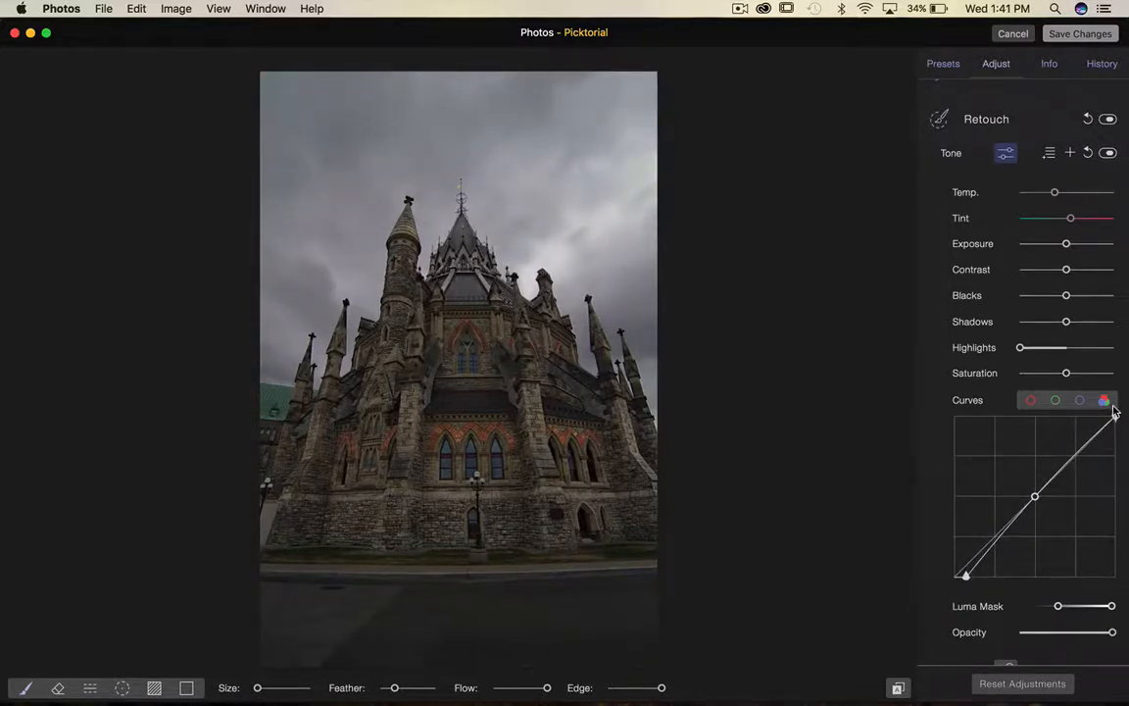
drag(1114, 419, 1101, 425)
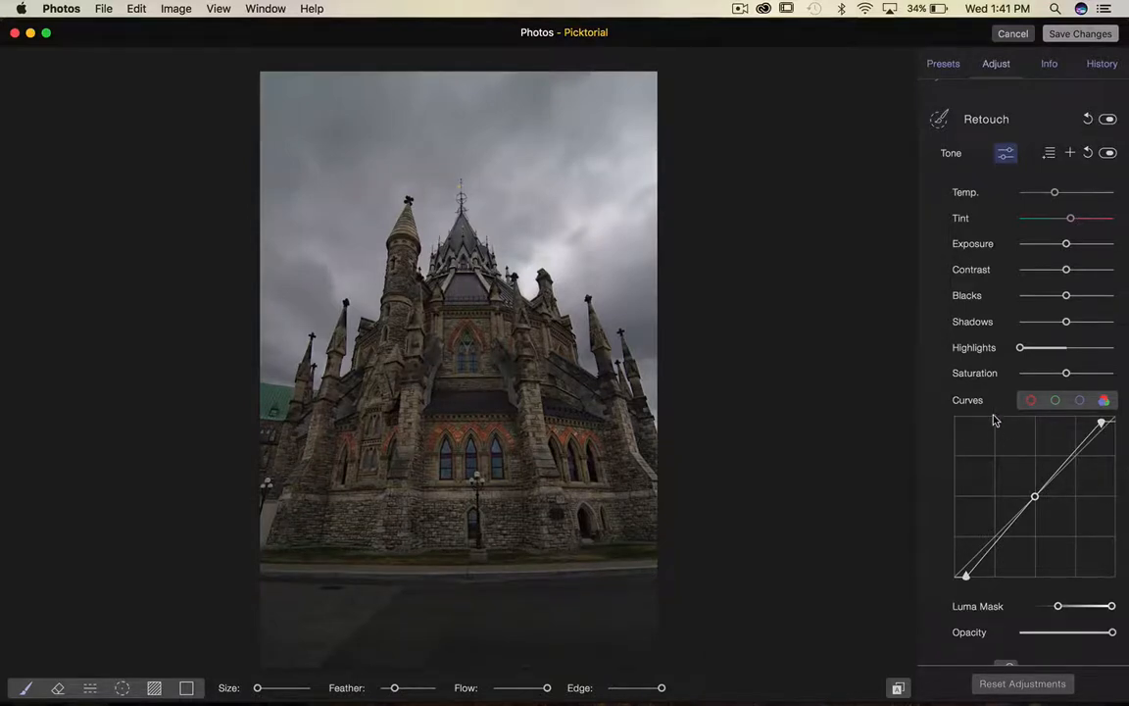
Close the Tone regions and compare the edited photo repeatedly with the original.
click(1004, 155)
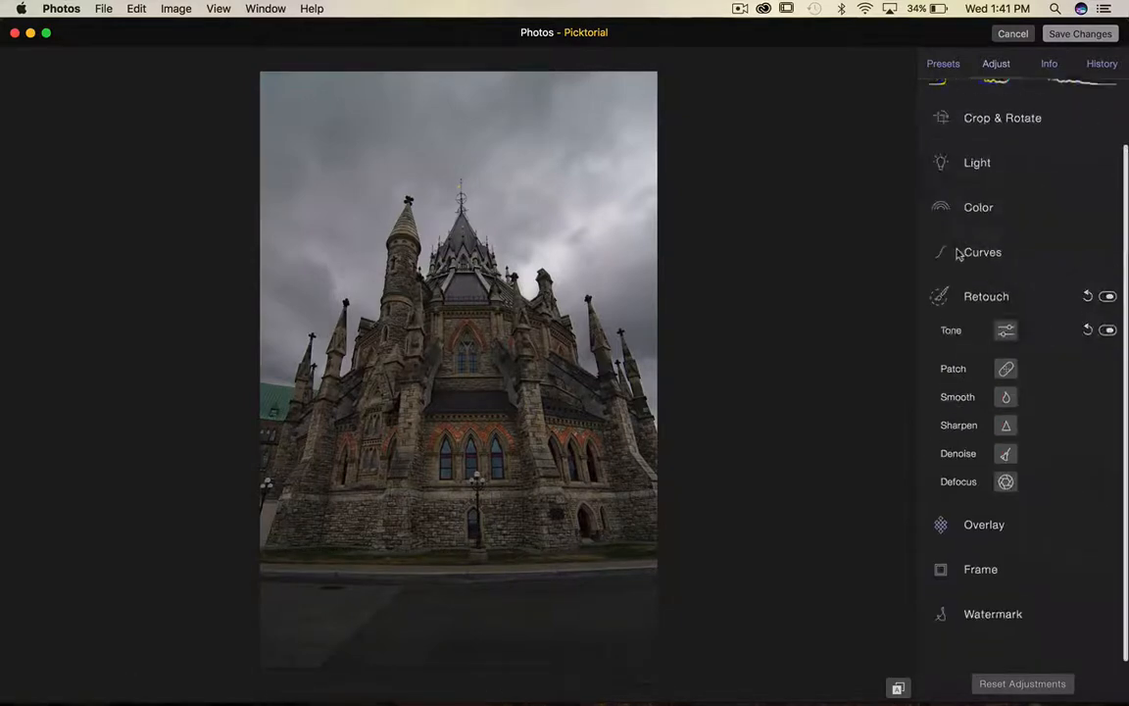
click(898, 688)
click(898, 688)
click(898, 688)
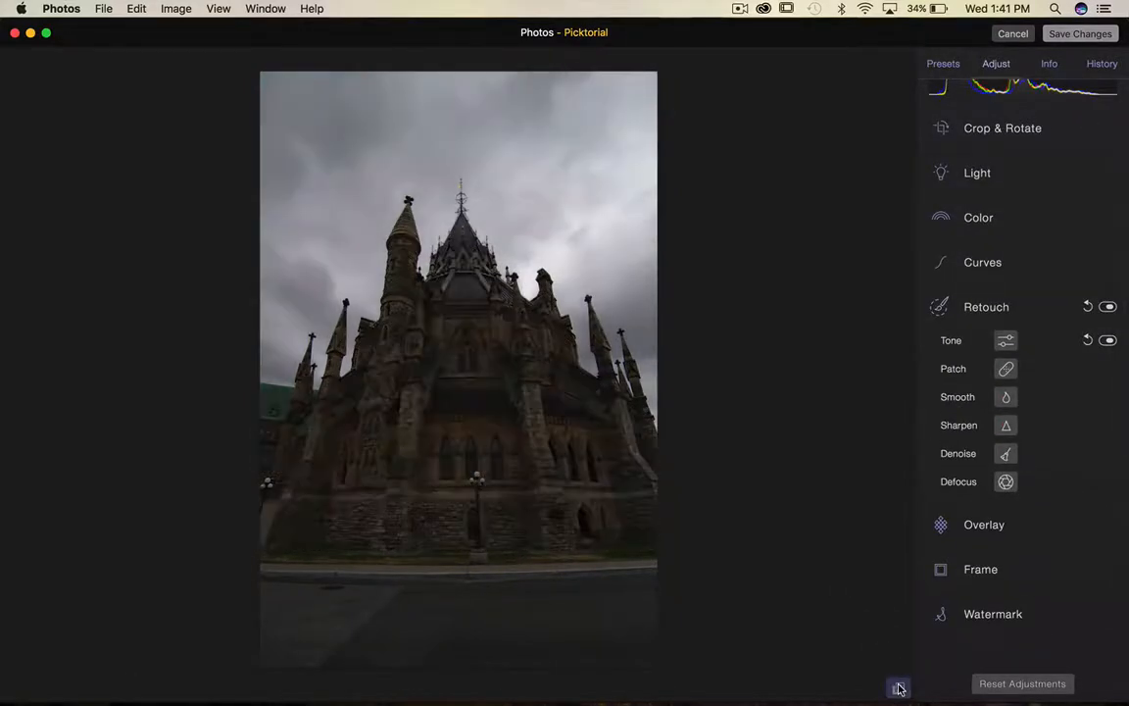
click(898, 688)
click(897, 688)
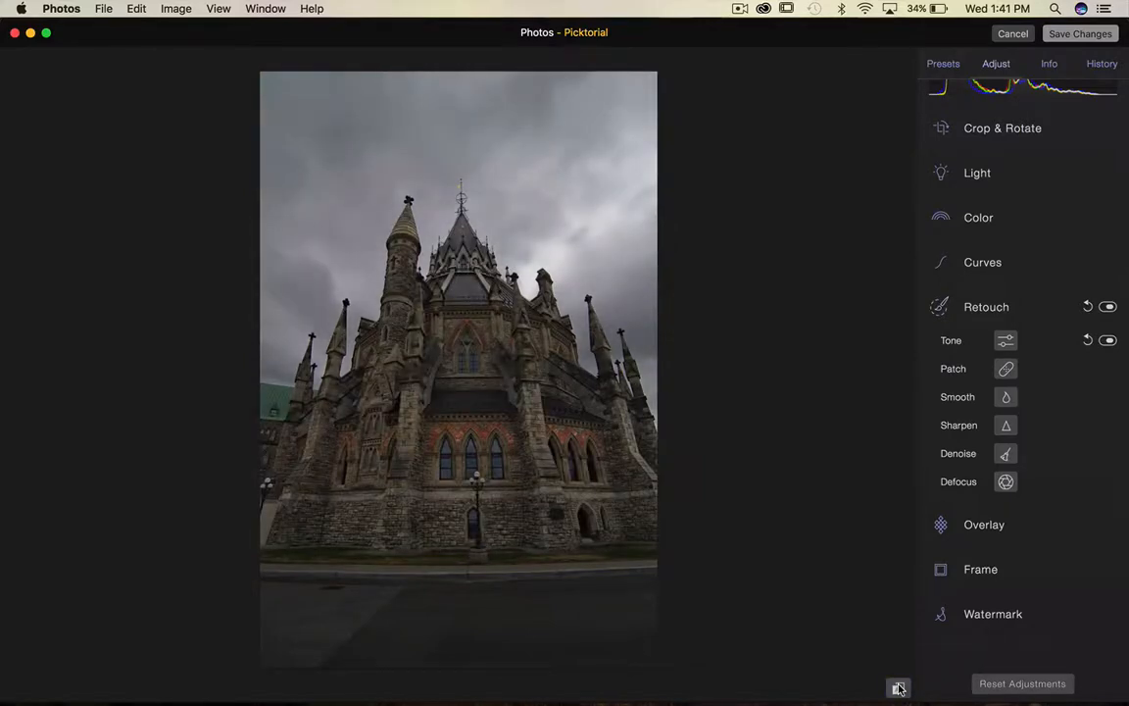
click(899, 688)
click(899, 687)
click(898, 688)
click(897, 688)
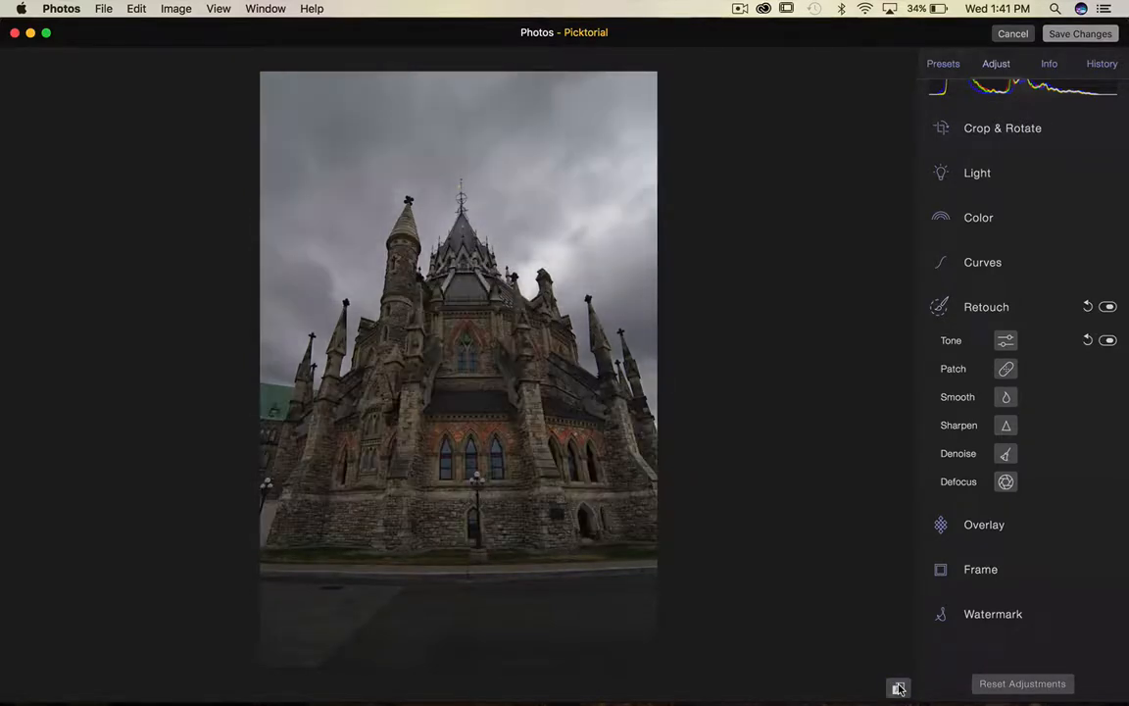
Reopen the Tone regions, then raise the sky region's Contrast slightly and lower its Blacks.
click(1009, 339)
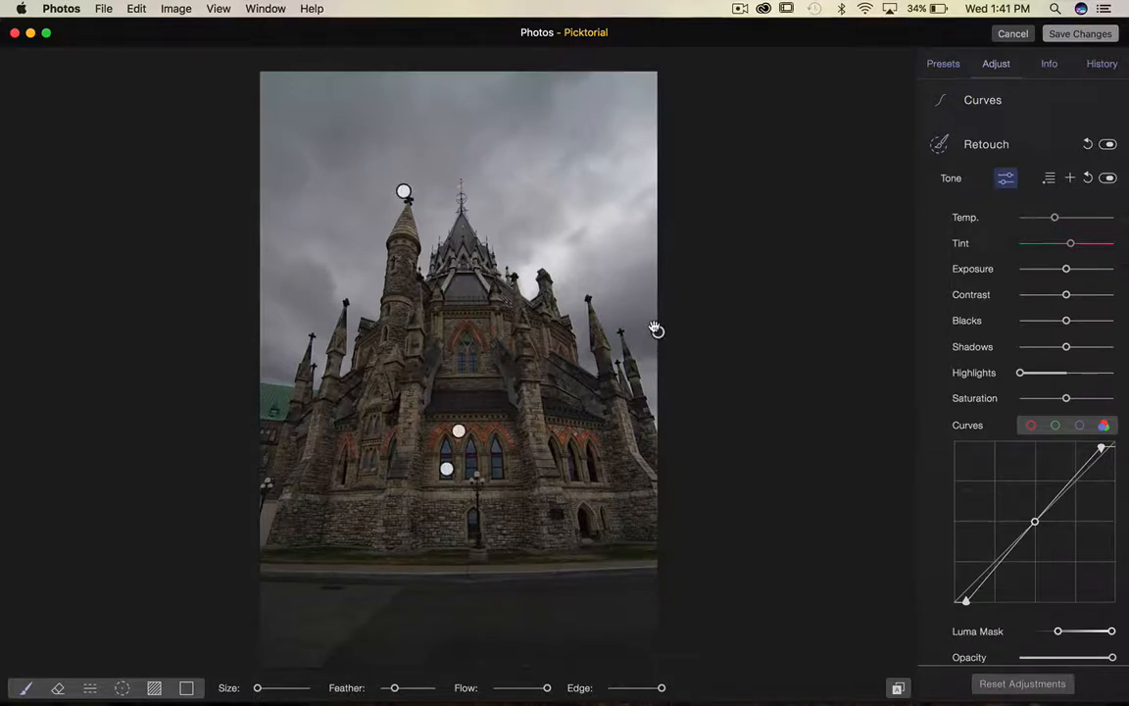
key(o)
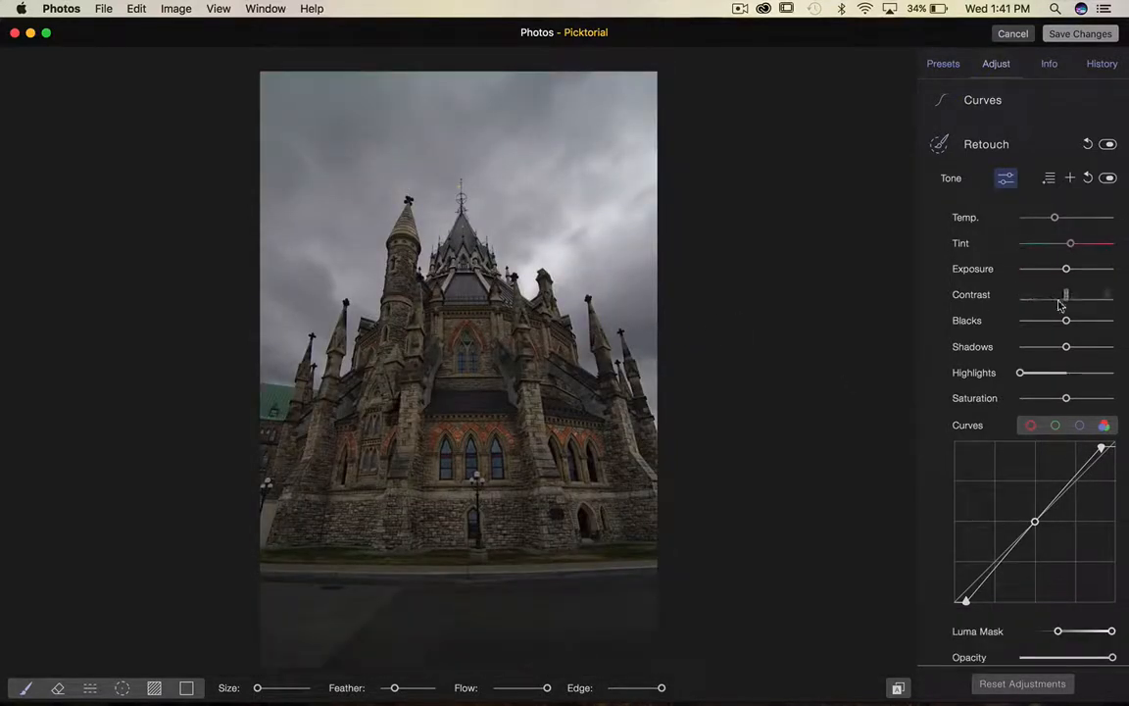
mouse_move(1077, 298)
mouse_down()
mouse_move(1063, 296)
mouse_move(1076, 298)
mouse_up()
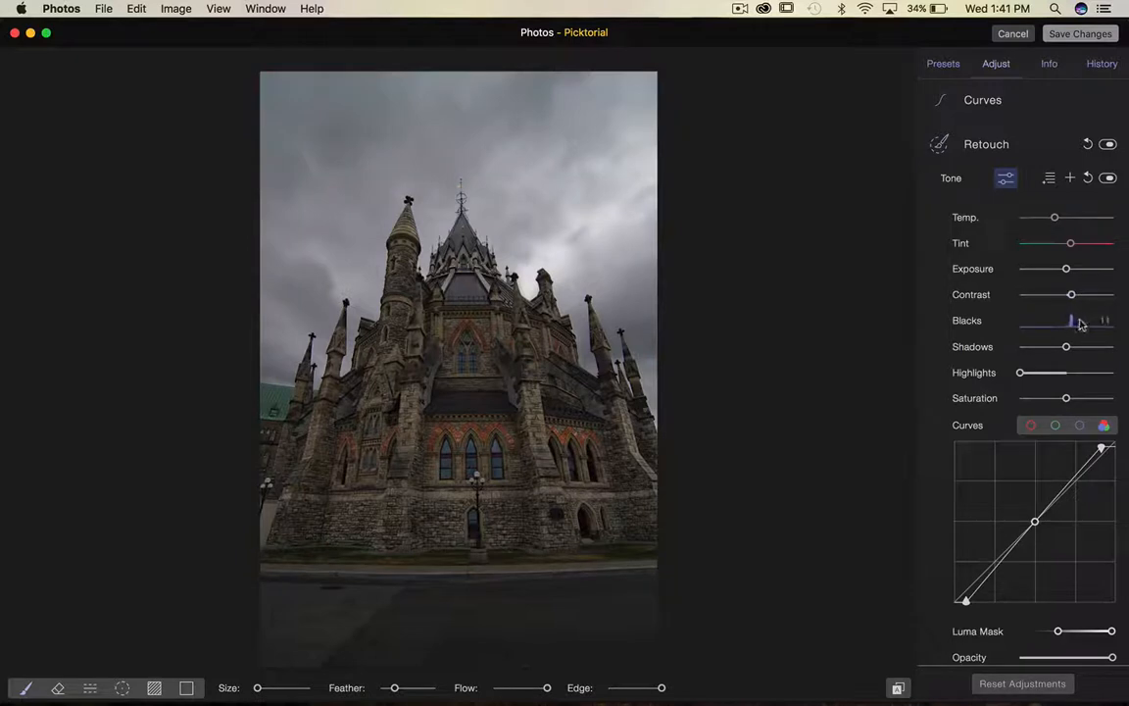
drag(1061, 323, 1044, 328)
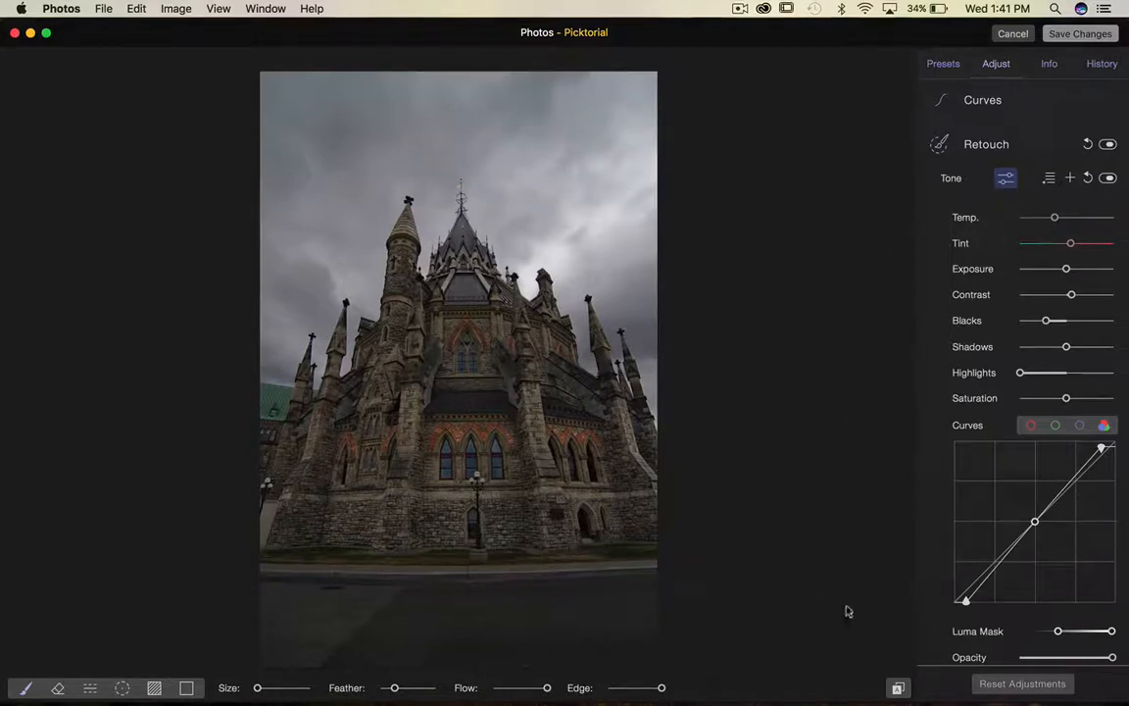
Examine the adjusted clouds and building against the unedited photo by toggling the before/after view.
click(897, 690)
click(897, 690)
click(898, 690)
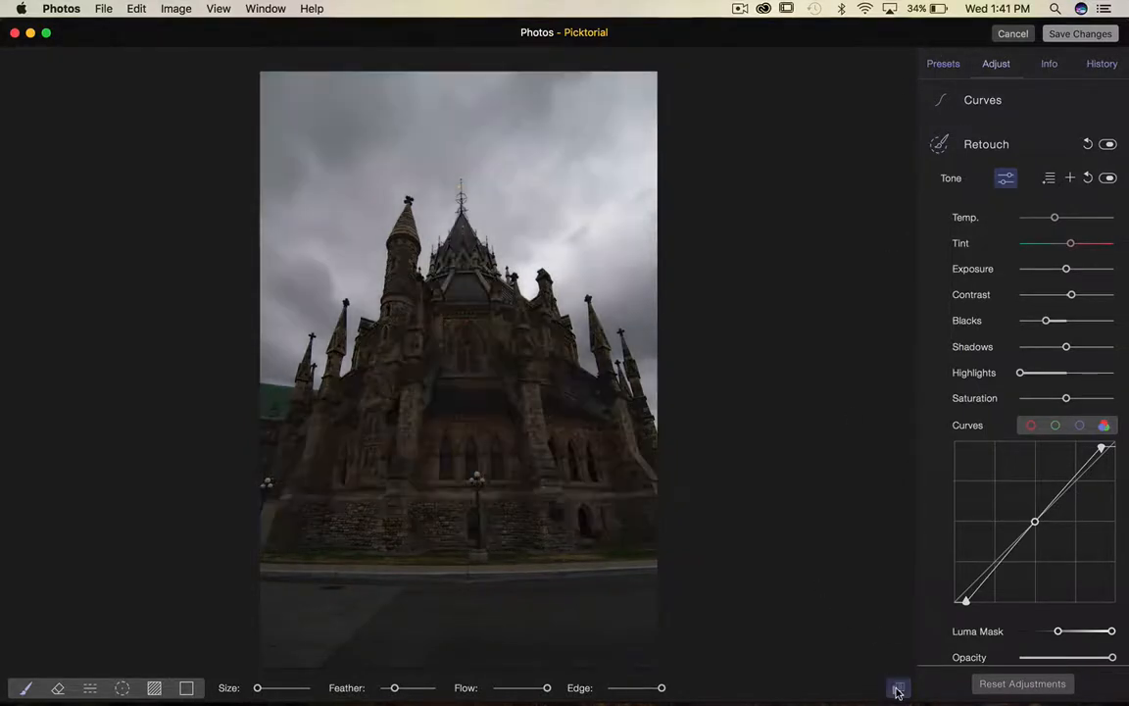
click(898, 690)
click(897, 690)
click(898, 690)
click(897, 690)
click(897, 690)
click(897, 690)
click(897, 690)
click(898, 690)
click(898, 690)
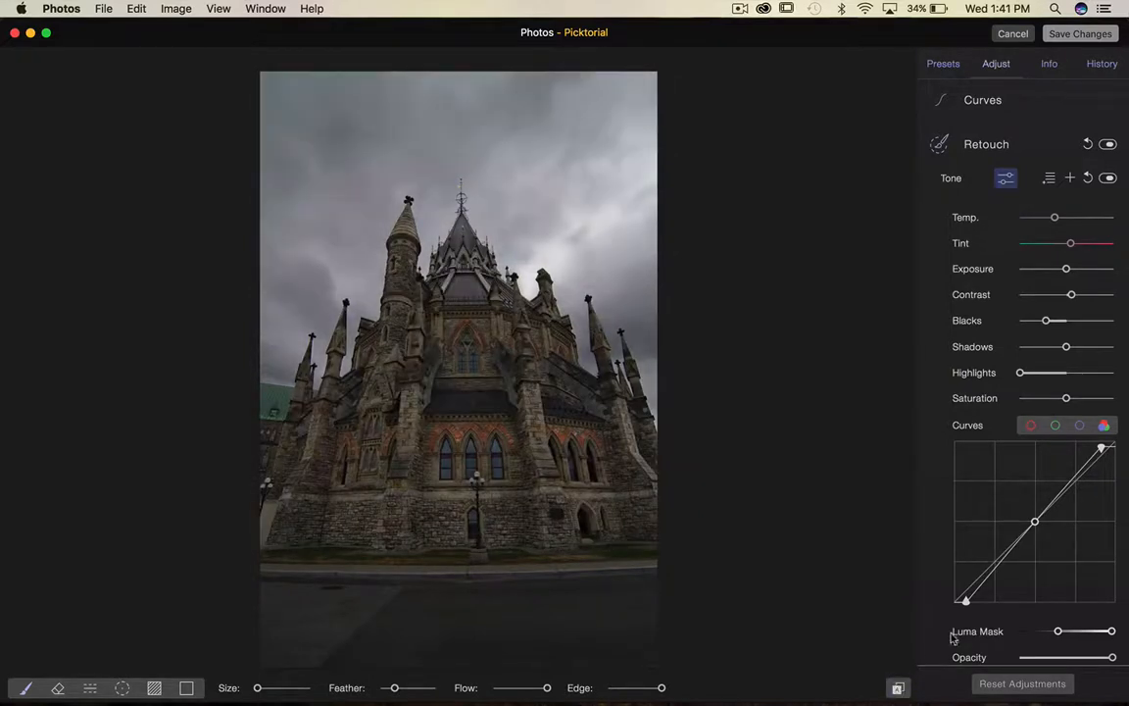
Return the sky curve's white point to its corner, shape a gentle S-curve with two added points, and compare it with the original.
drag(1103, 447, 1115, 441)
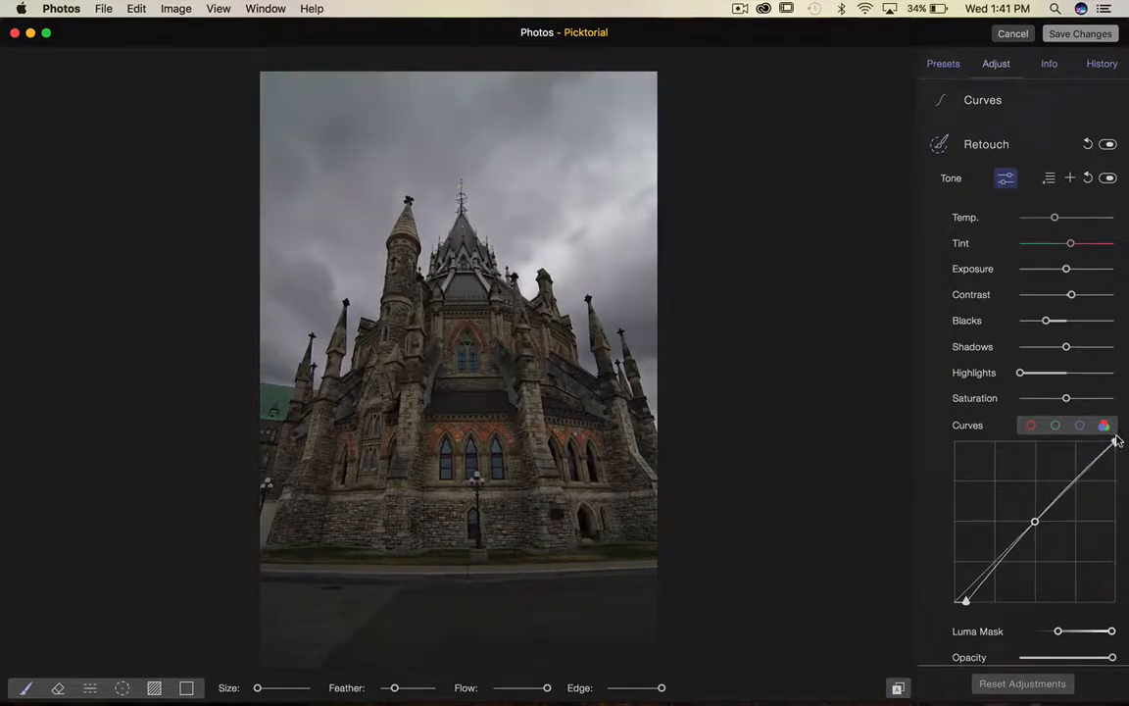
drag(1000, 564, 1002, 566)
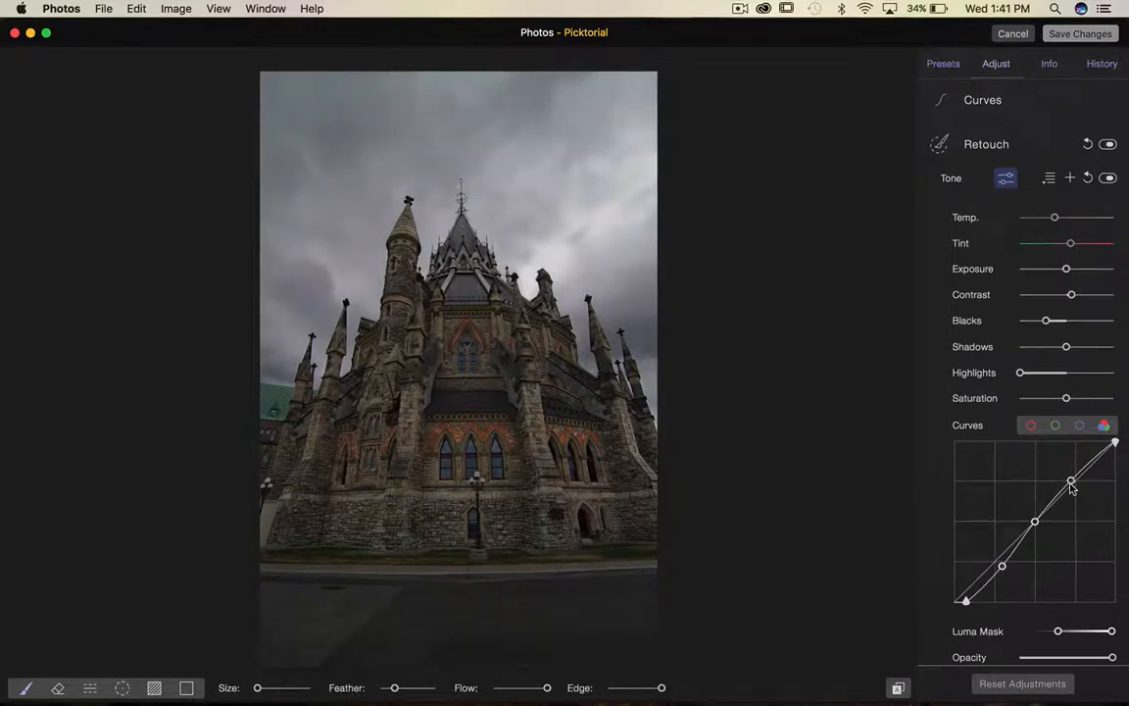
mouse_move(1071, 484)
mouse_down()
mouse_move(1078, 460)
mouse_move(1068, 484)
mouse_up()
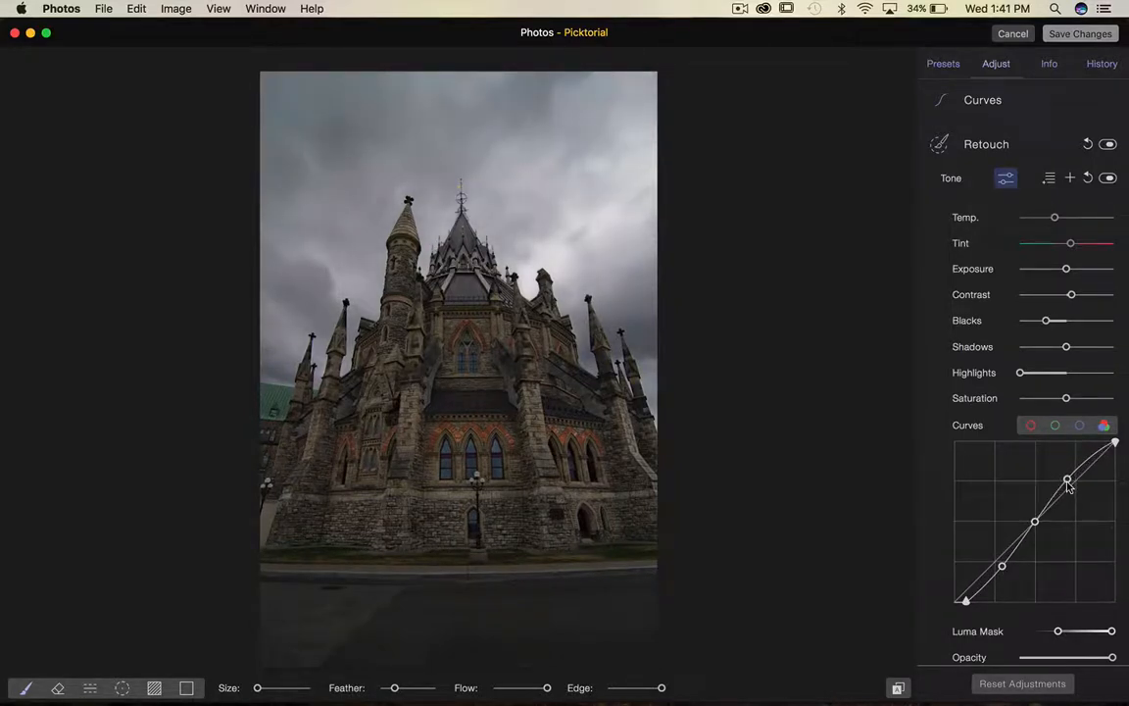
click(897, 686)
click(898, 686)
click(898, 686)
click(898, 686)
click(898, 686)
click(898, 686)
click(1006, 178)
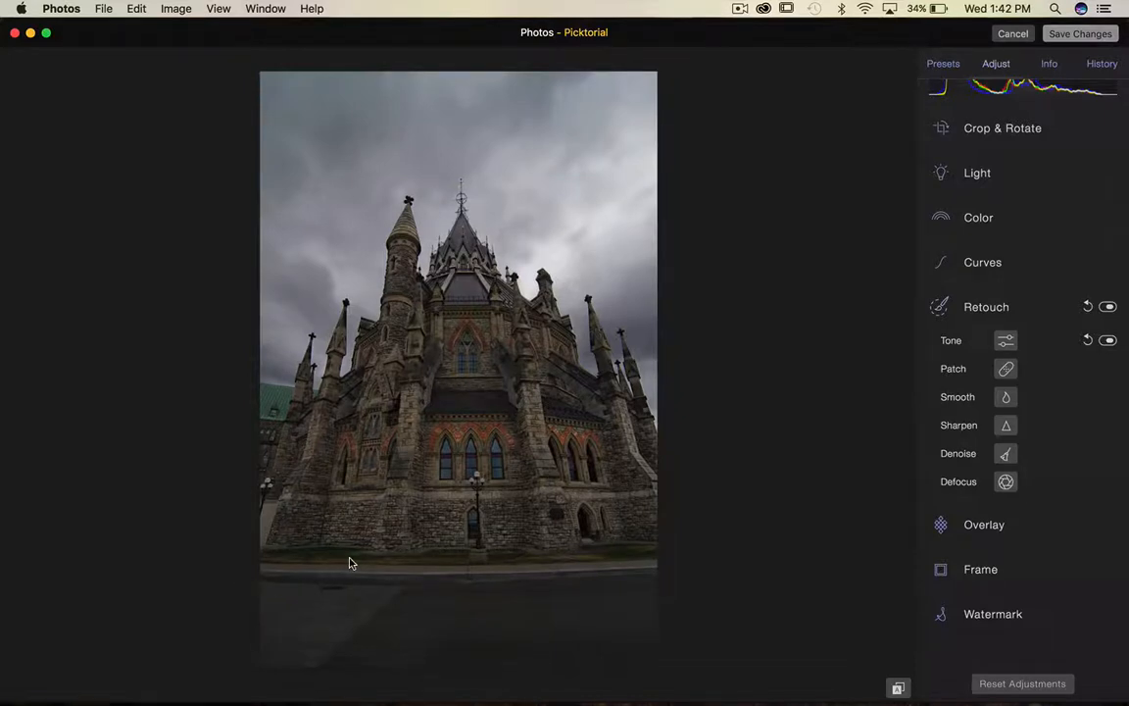
Remove the dark drain from the road with the Patch tool, deleting the first patch and repainting the whole drain.
key(super+equal)
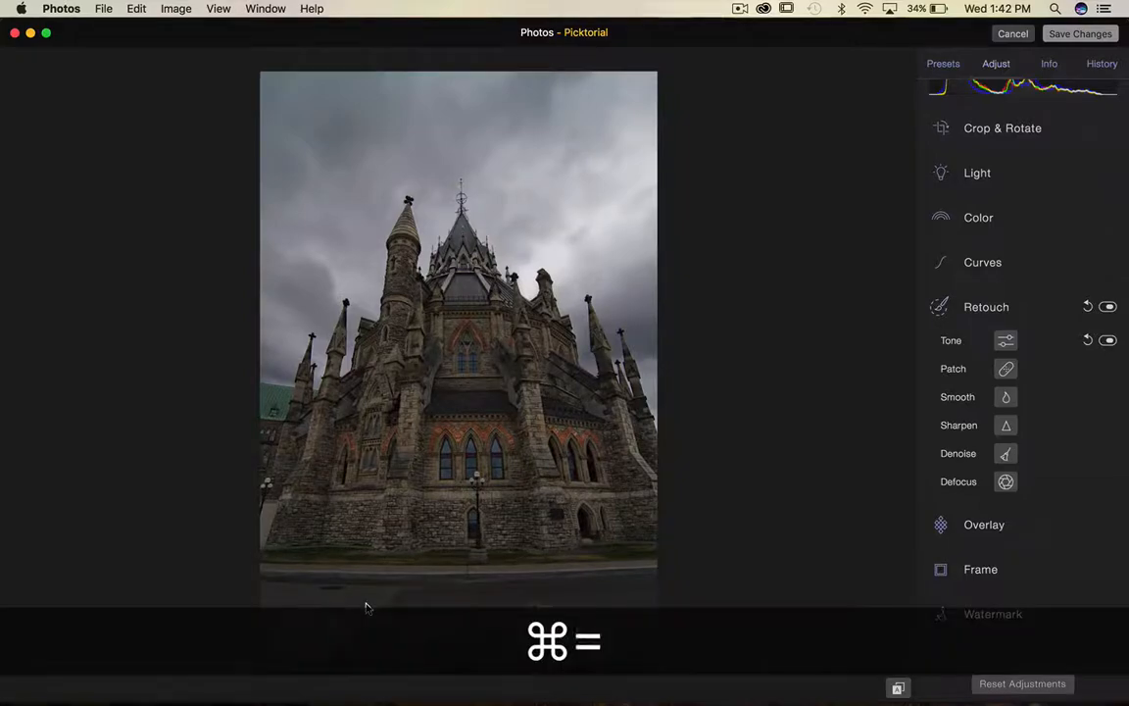
scroll(411, 303, down, 5)
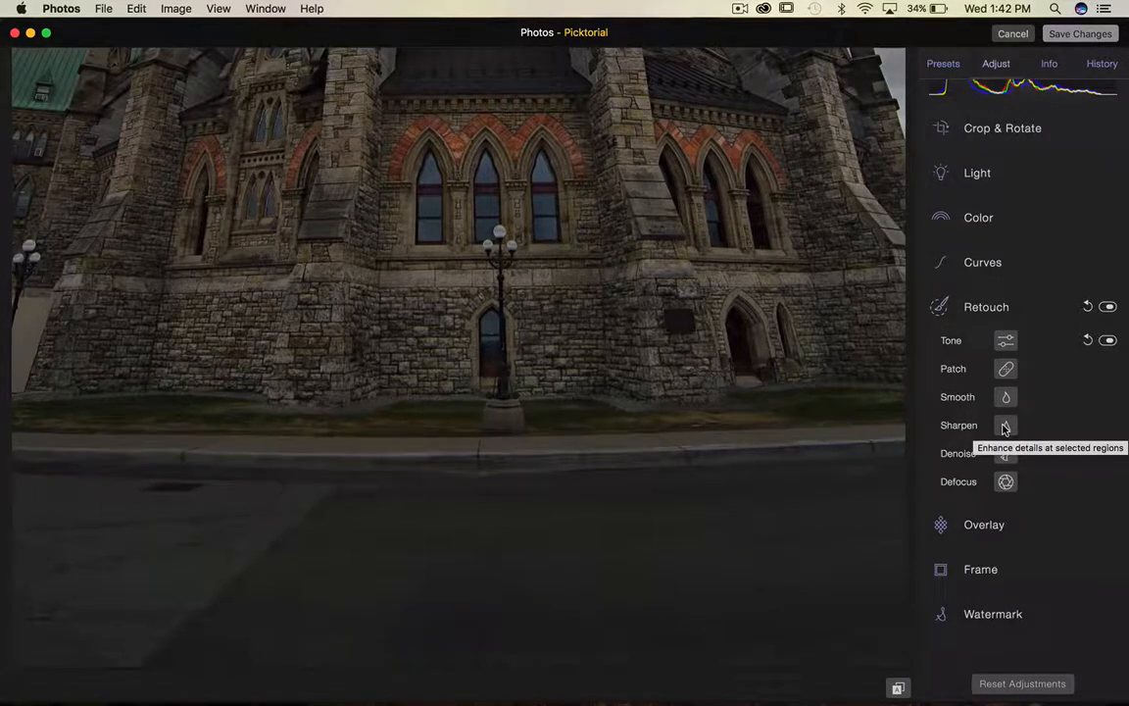
click(1006, 369)
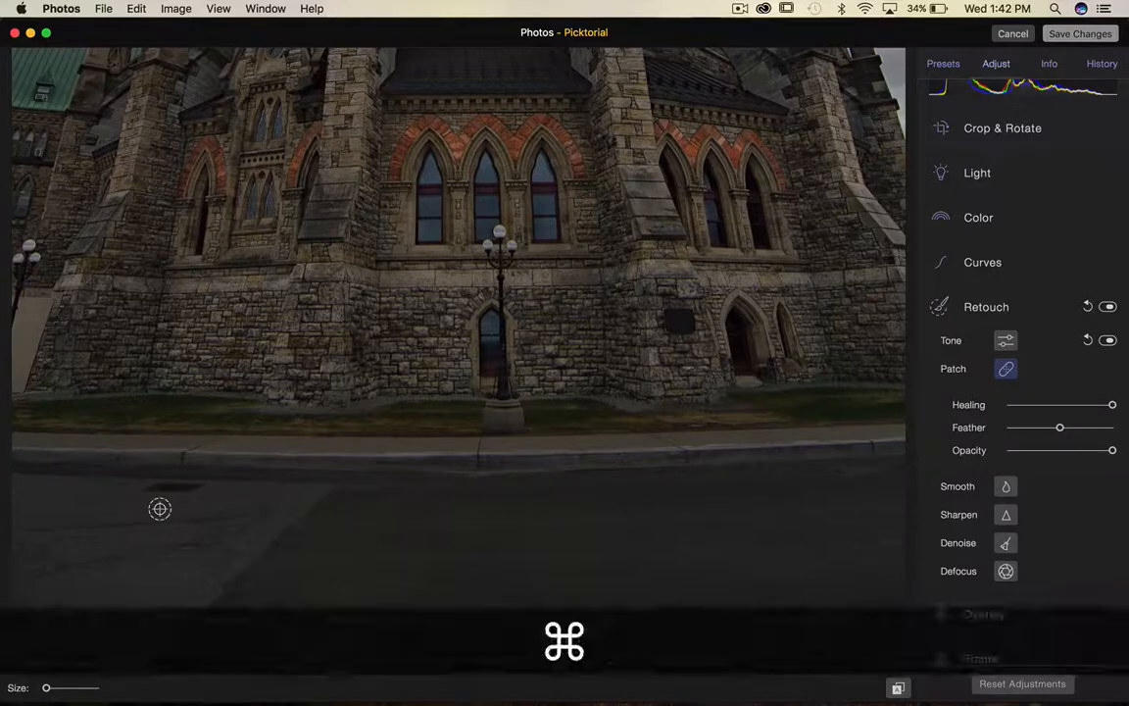
key(super+=)
key(super+=)
drag(115, 398, 537, 463)
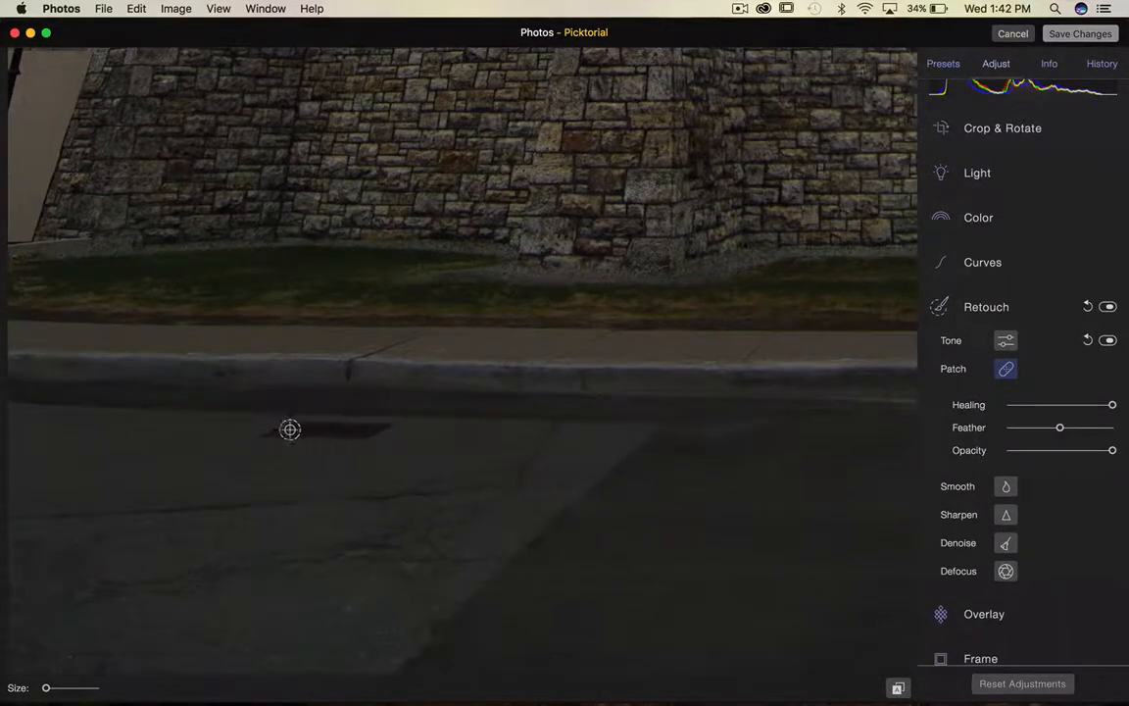
mouse_move(281, 434)
mouse_down()
mouse_move(388, 426)
mouse_move(274, 435)
mouse_move(410, 464)
mouse_move(391, 454)
mouse_move(314, 466)
mouse_move(256, 457)
mouse_move(234, 440)
mouse_move(121, 435)
mouse_move(126, 424)
mouse_move(150, 455)
mouse_move(178, 460)
mouse_move(153, 447)
mouse_up()
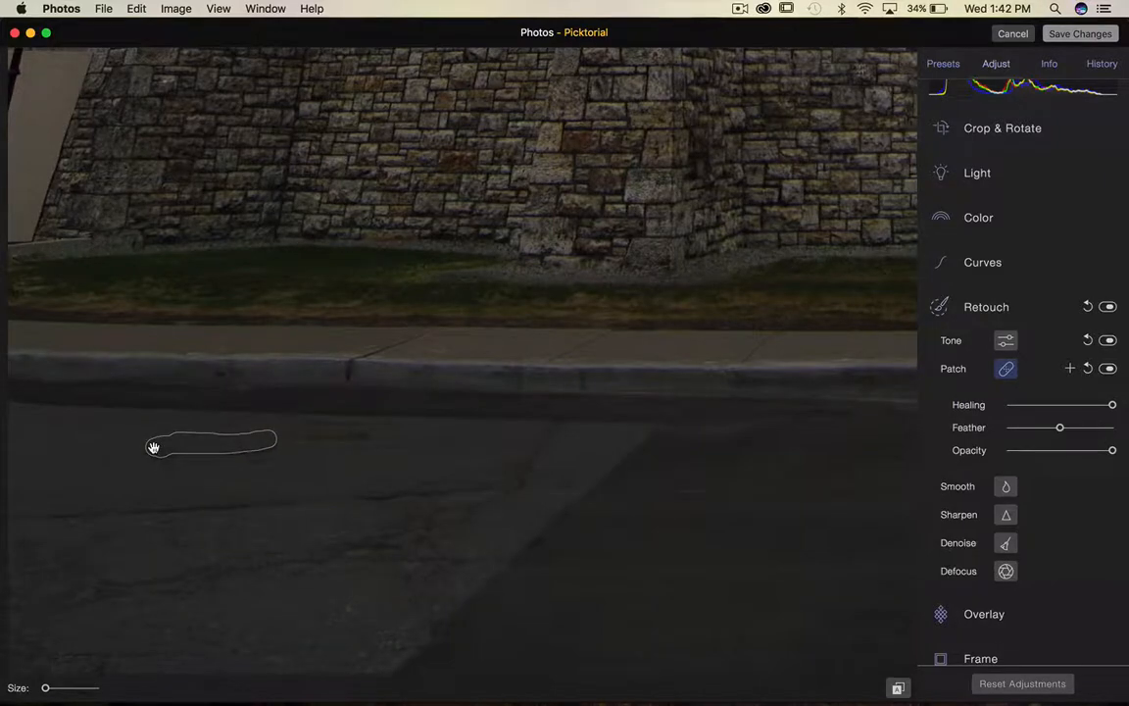
key(BackSpace)
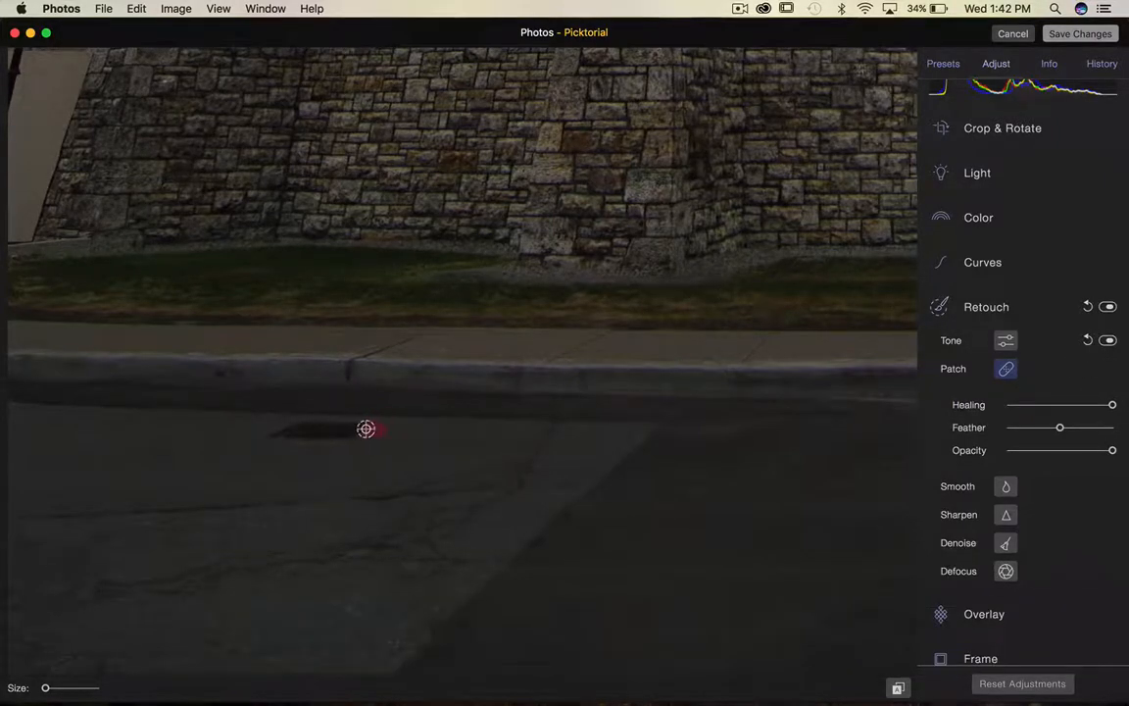
mouse_move(365, 428)
mouse_down()
mouse_move(272, 436)
mouse_move(363, 436)
mouse_move(265, 434)
mouse_move(302, 439)
mouse_move(245, 445)
mouse_move(147, 438)
mouse_up()
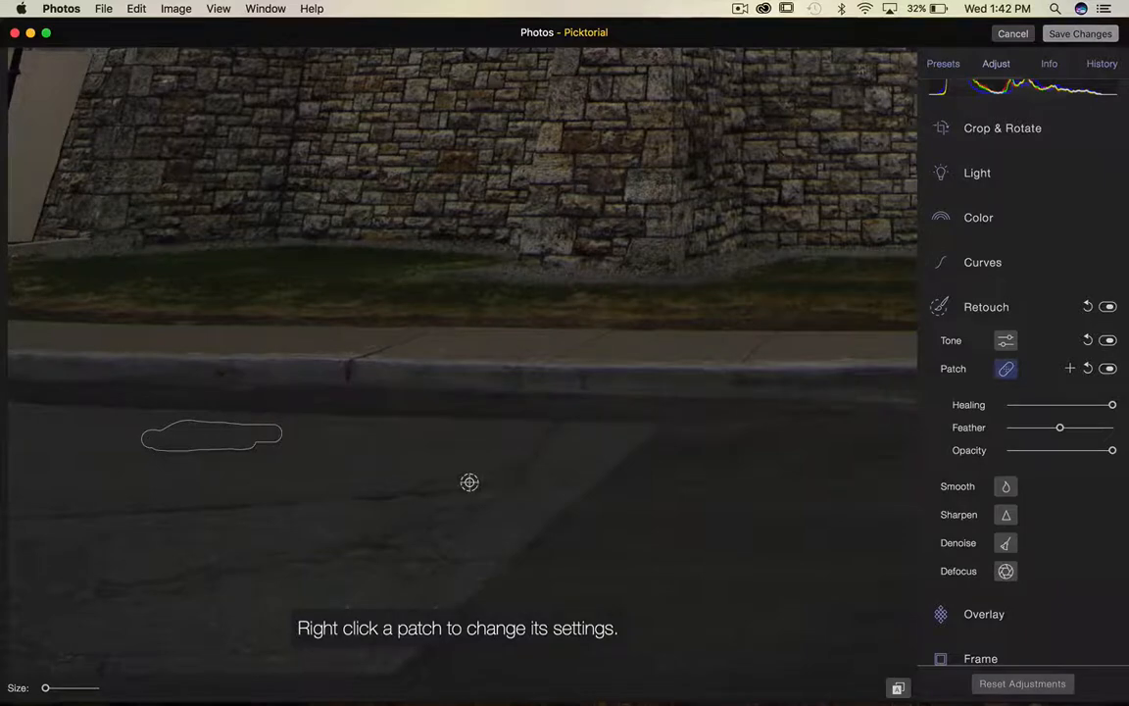
key(space)
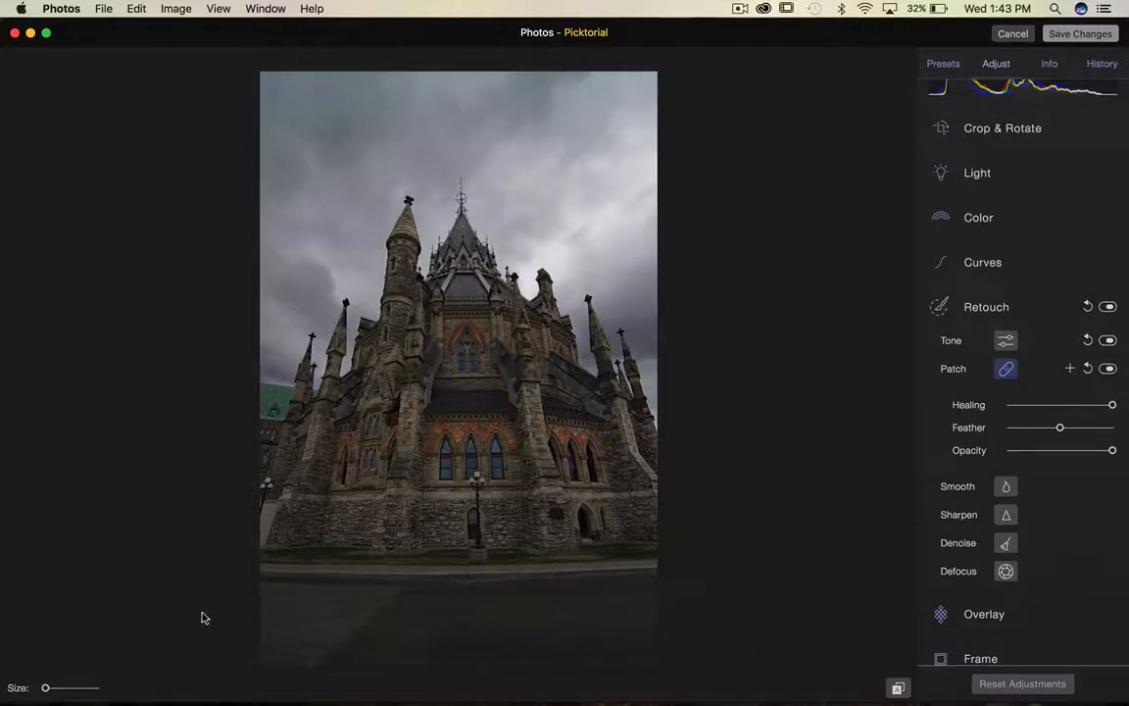
click(1005, 369)
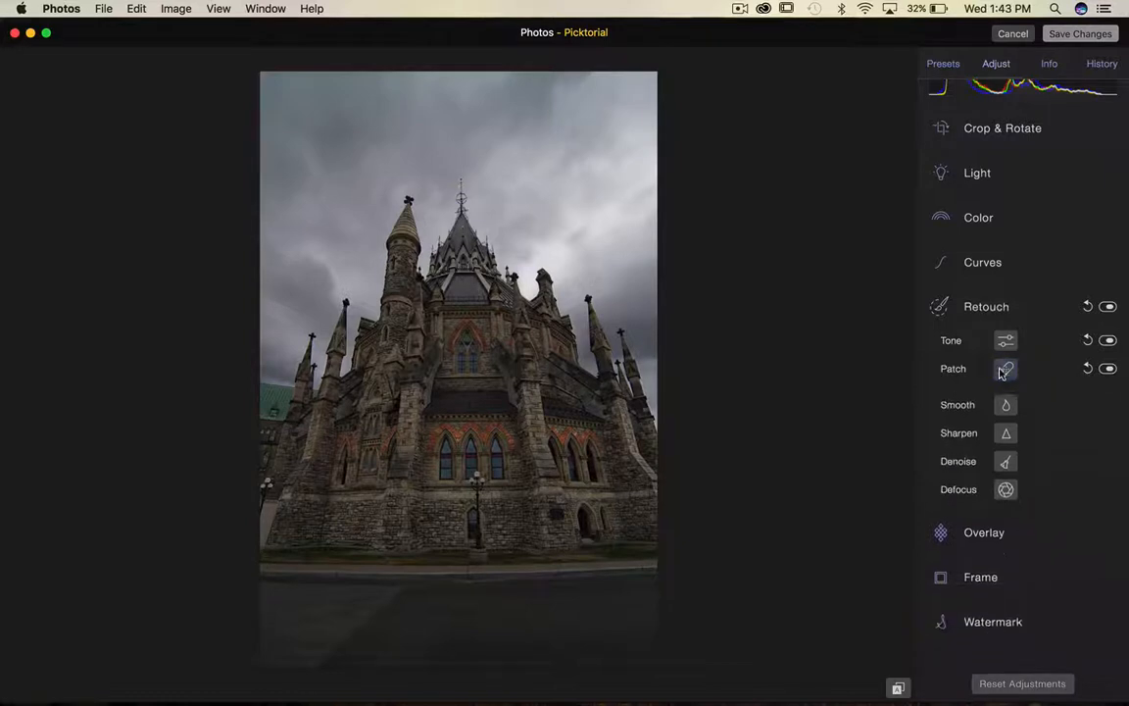
Add a linear gradient Defocus region over the road and move it up toward the curb and grass.
click(1007, 482)
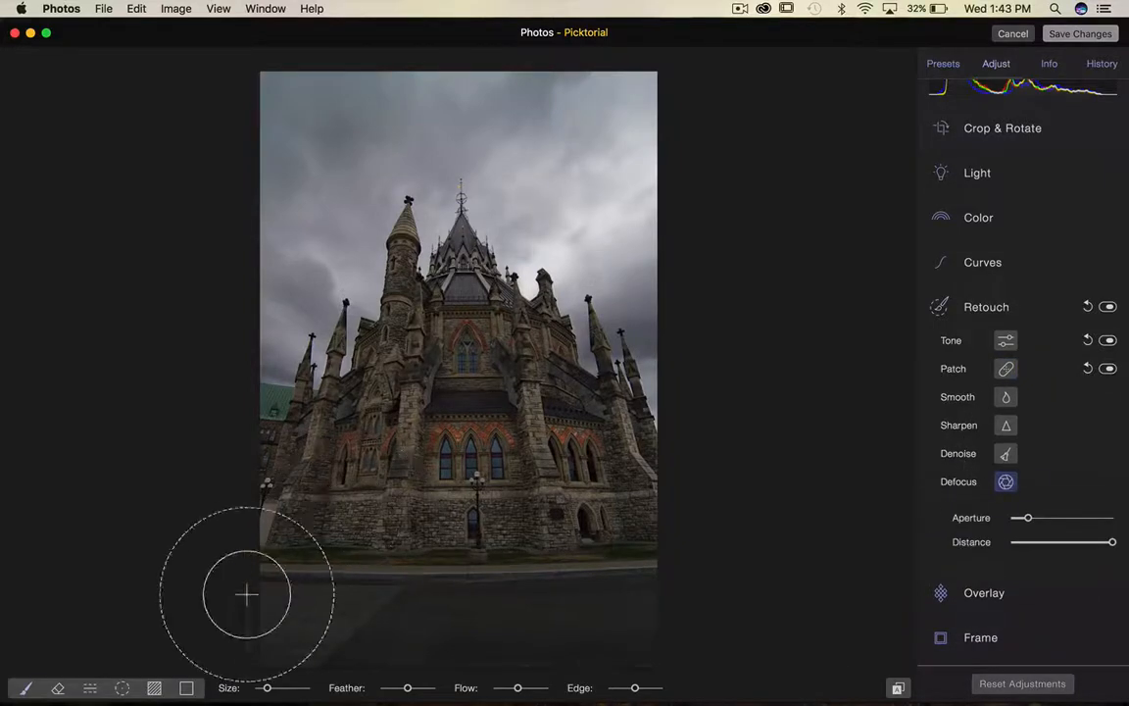
click(90, 690)
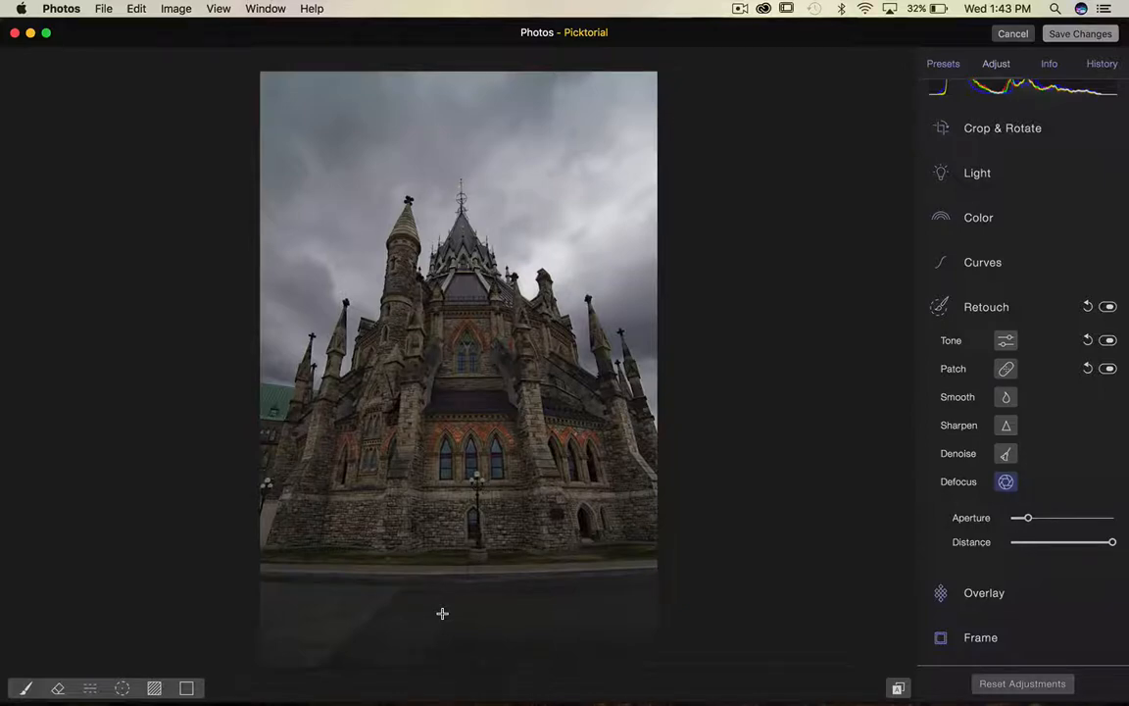
drag(455, 610, 485, 564)
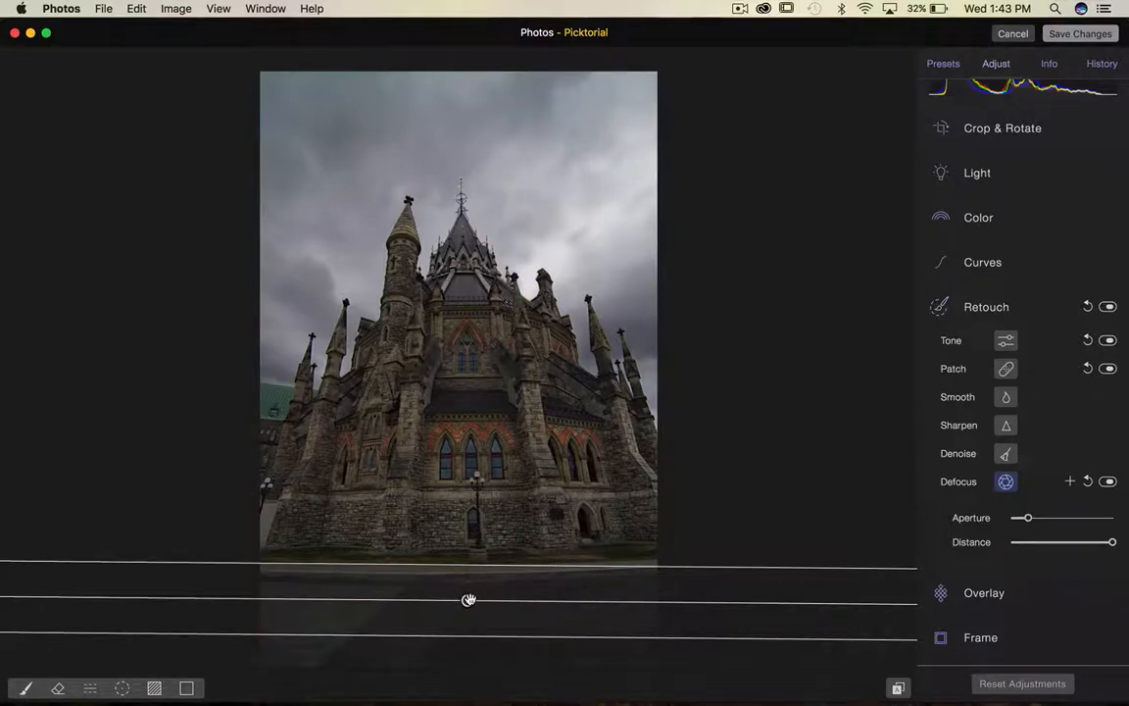
drag(469, 600, 470, 589)
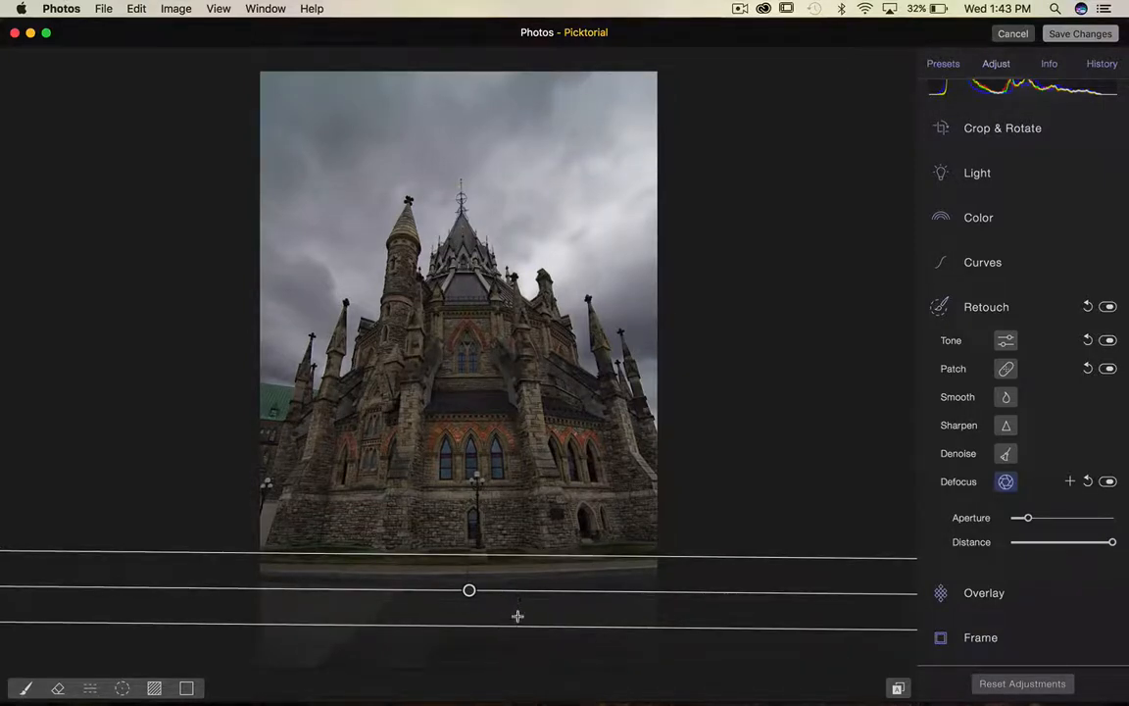
key(super+equal)
key(super+equal)
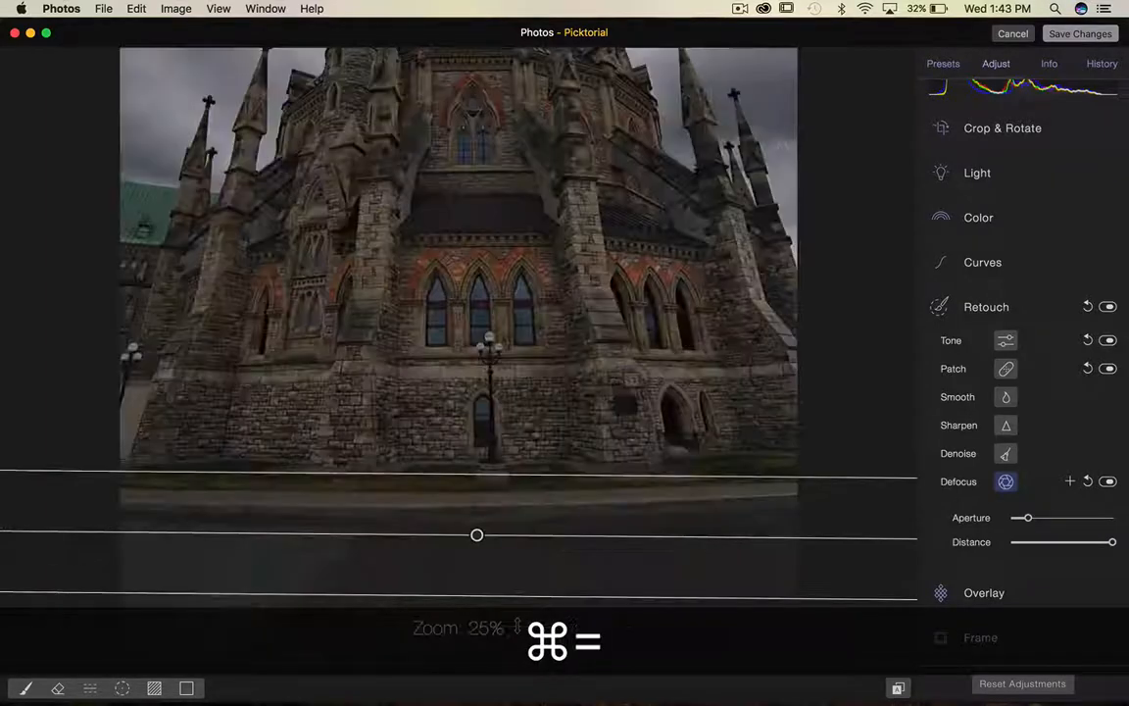
key(super+minus)
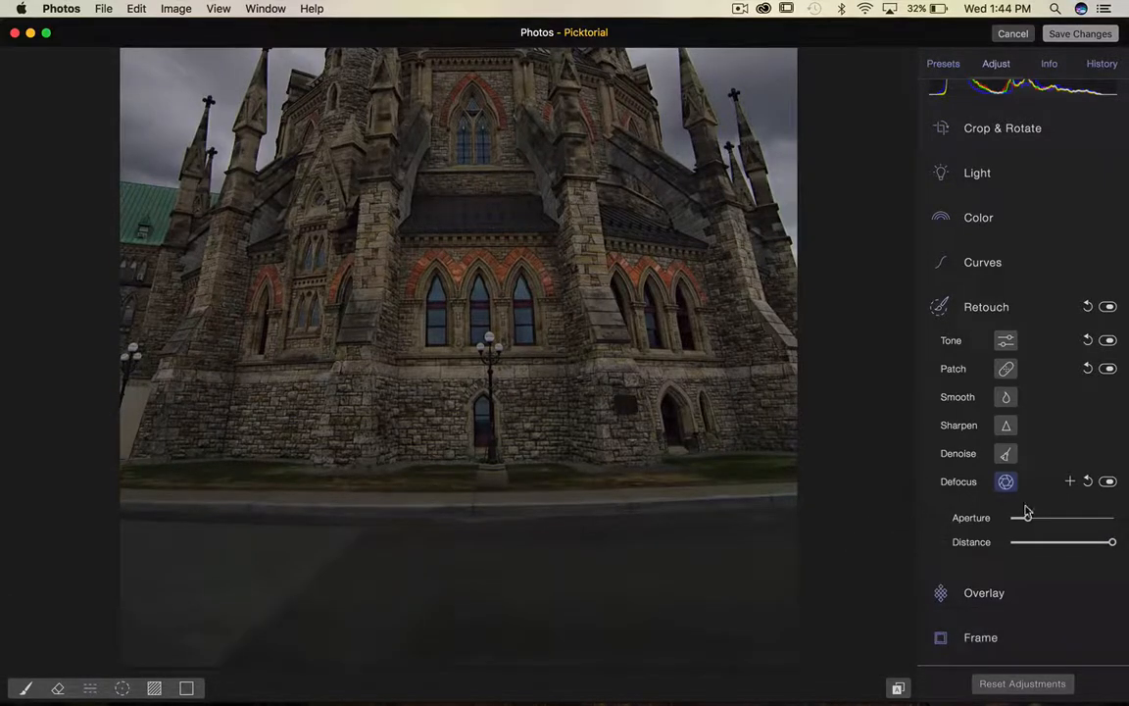
Set the road Defocus aperture to about f/4.6, reduce its distance, and raise and widen the gradient around the curb.
mouse_move(1027, 517)
mouse_down()
mouse_move(1069, 517)
mouse_move(1020, 524)
mouse_move(1039, 522)
mouse_move(1030, 518)
mouse_up()
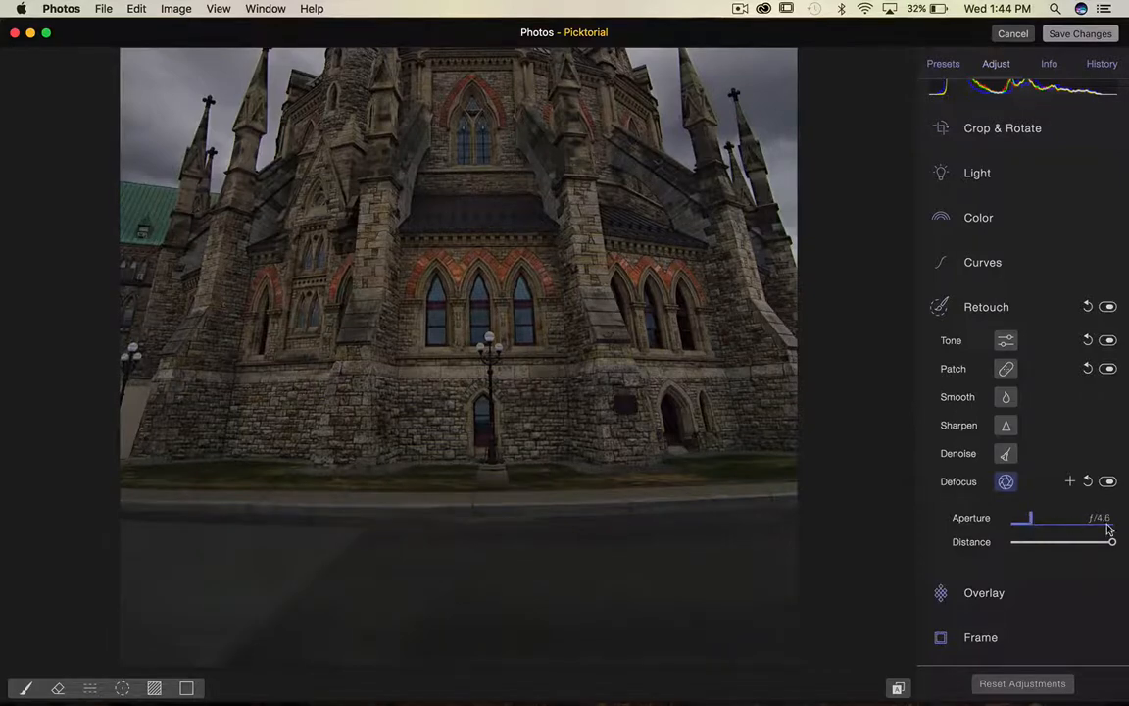
mouse_move(1111, 541)
mouse_down()
mouse_move(1071, 545)
mouse_move(1105, 544)
mouse_up()
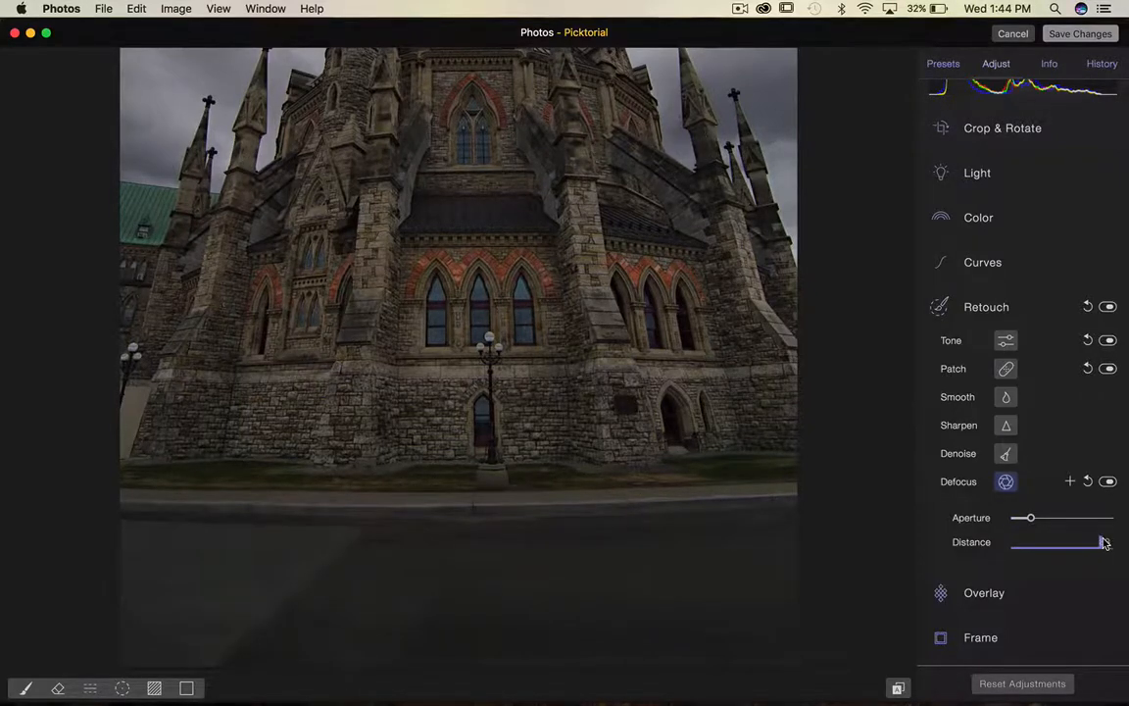
drag(1104, 543, 1101, 542)
mouse_move(1030, 517)
mouse_down()
mouse_move(1037, 529)
mouse_move(1032, 517)
mouse_up()
mouse_move(1098, 542)
mouse_down()
mouse_move(1063, 545)
mouse_move(1084, 544)
mouse_up()
drag(476, 534, 473, 513)
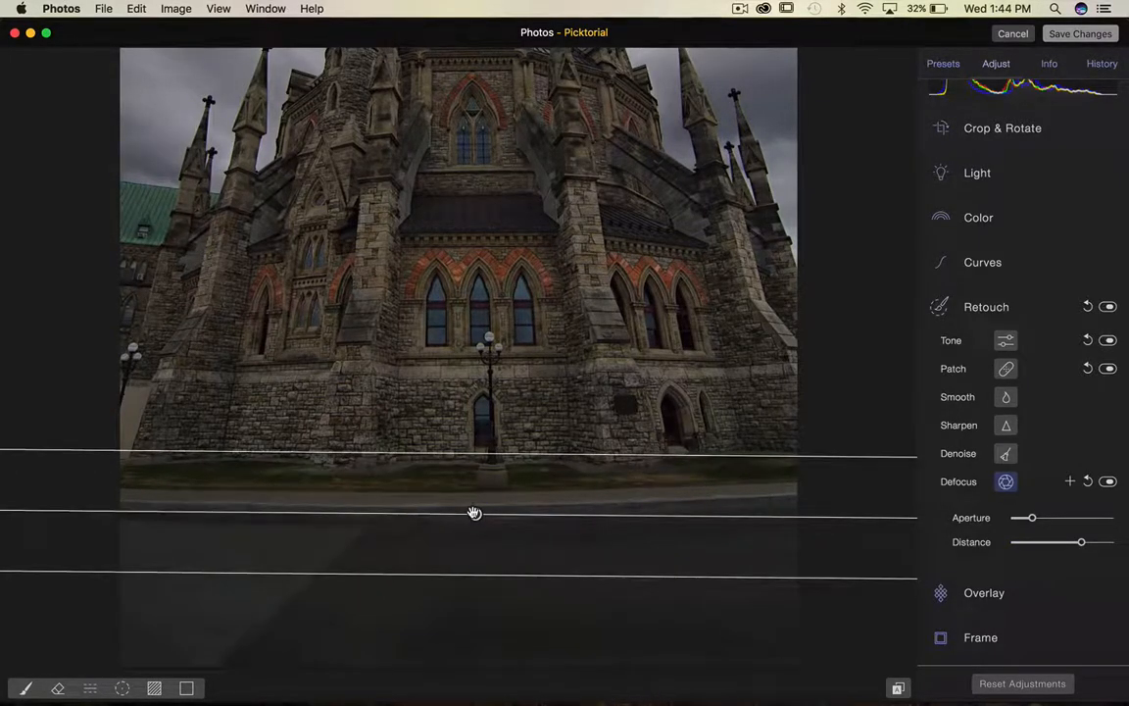
drag(515, 576, 515, 586)
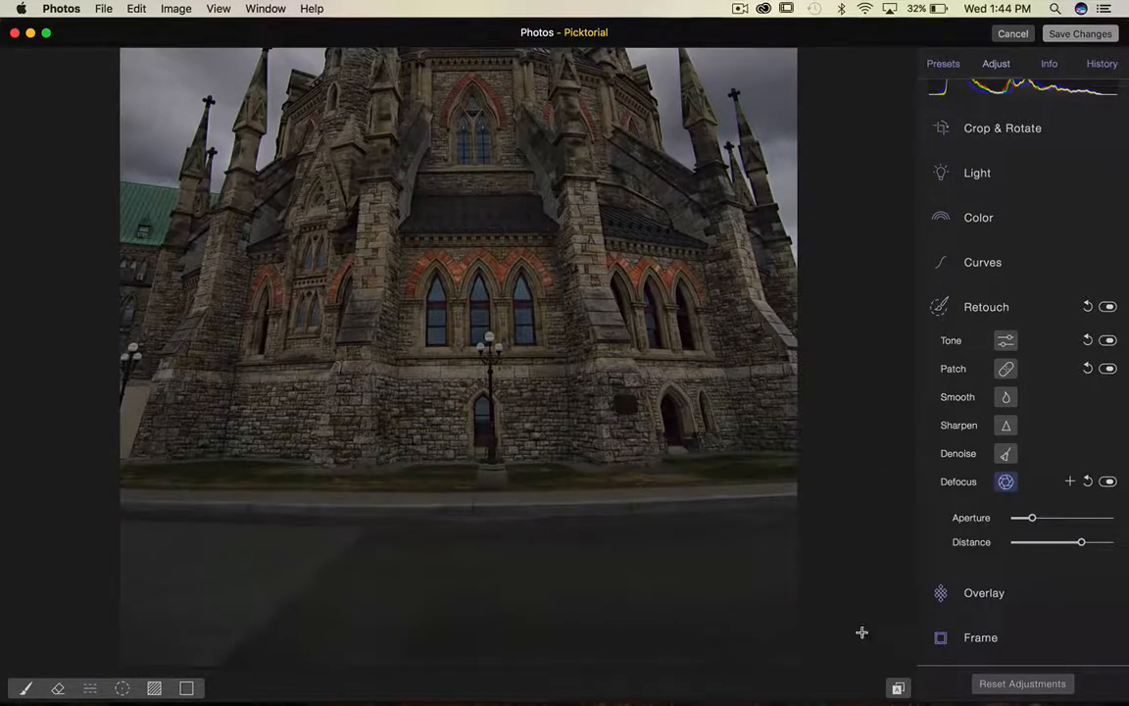
Compare the retouched road and building with the unedited photo by toggling the before/after view, and return to the whole image.
click(898, 687)
click(898, 687)
click(899, 687)
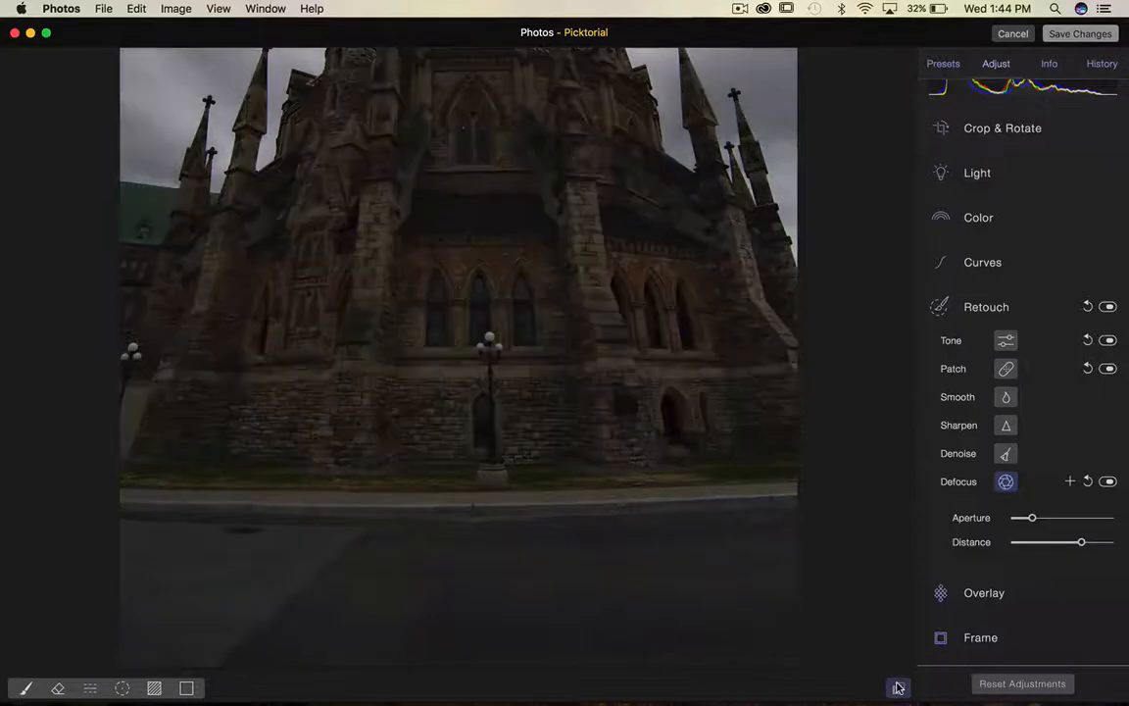
click(898, 687)
click(897, 687)
click(898, 687)
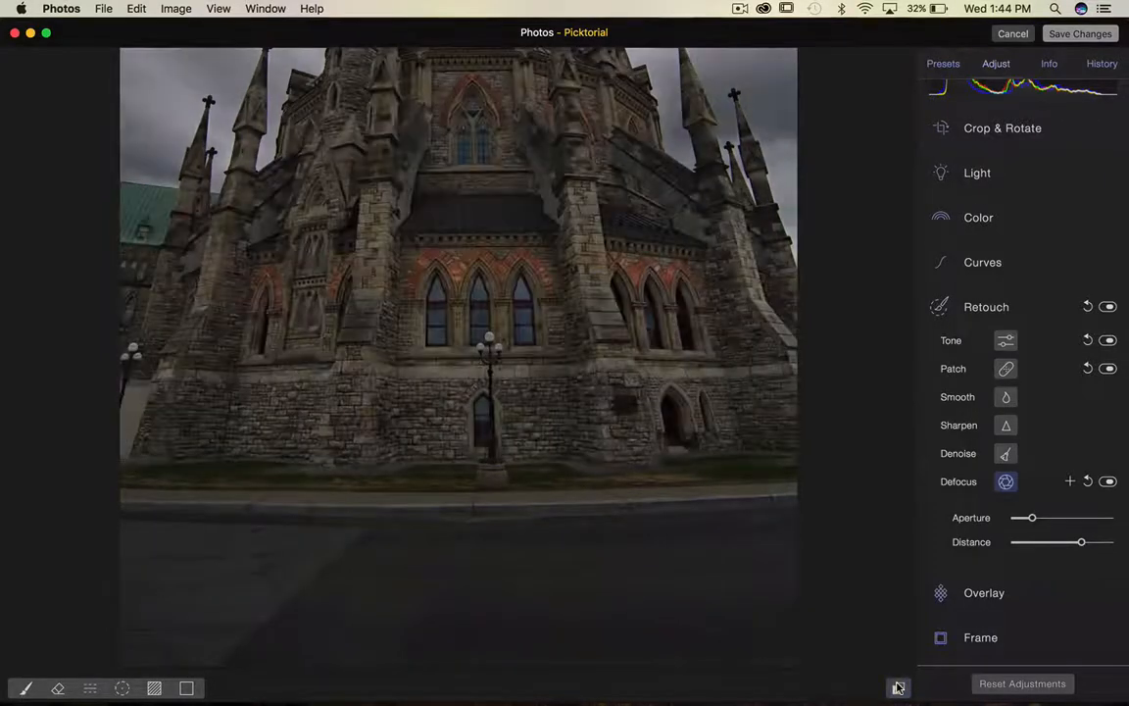
click(898, 687)
mouse_move(468, 388)
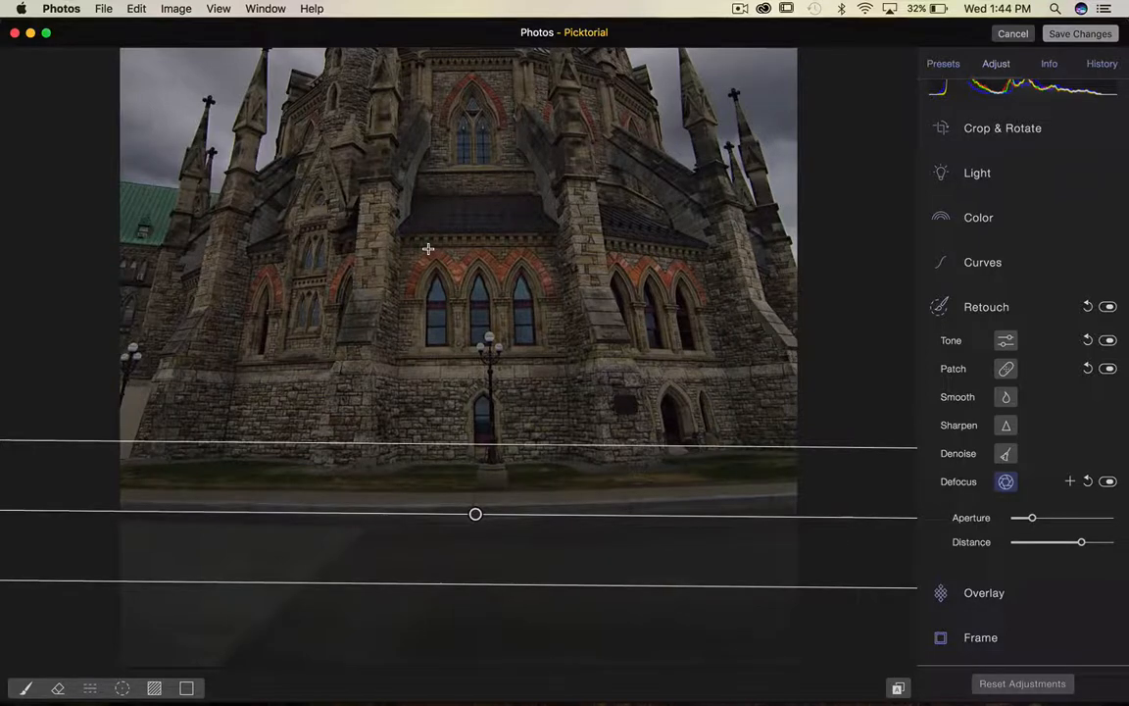
key(space)
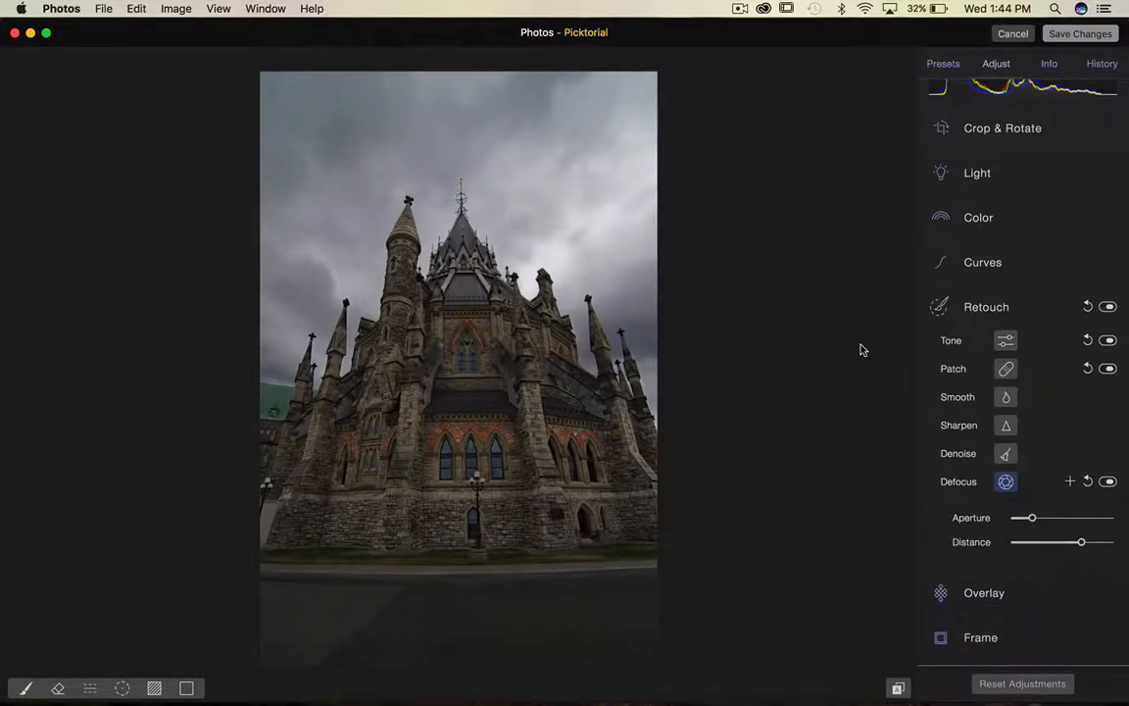
Cool the whole photo's white balance to a temperature of 4165 and compare it with the Light adjustments disabled.
click(938, 311)
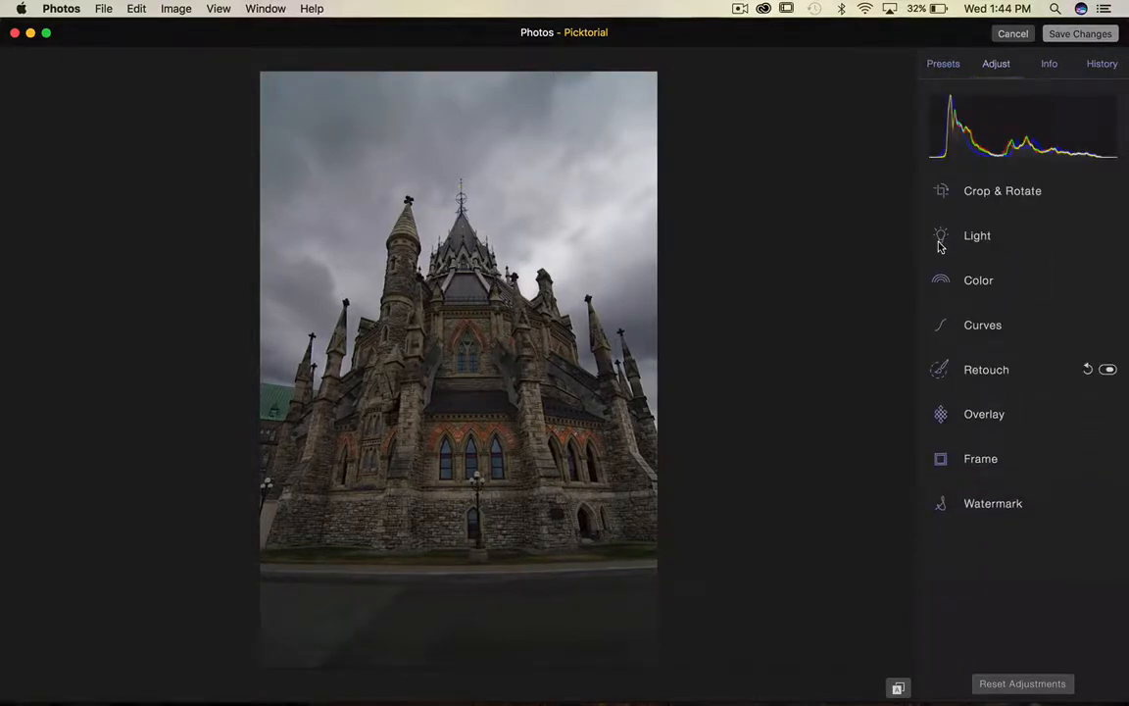
click(941, 284)
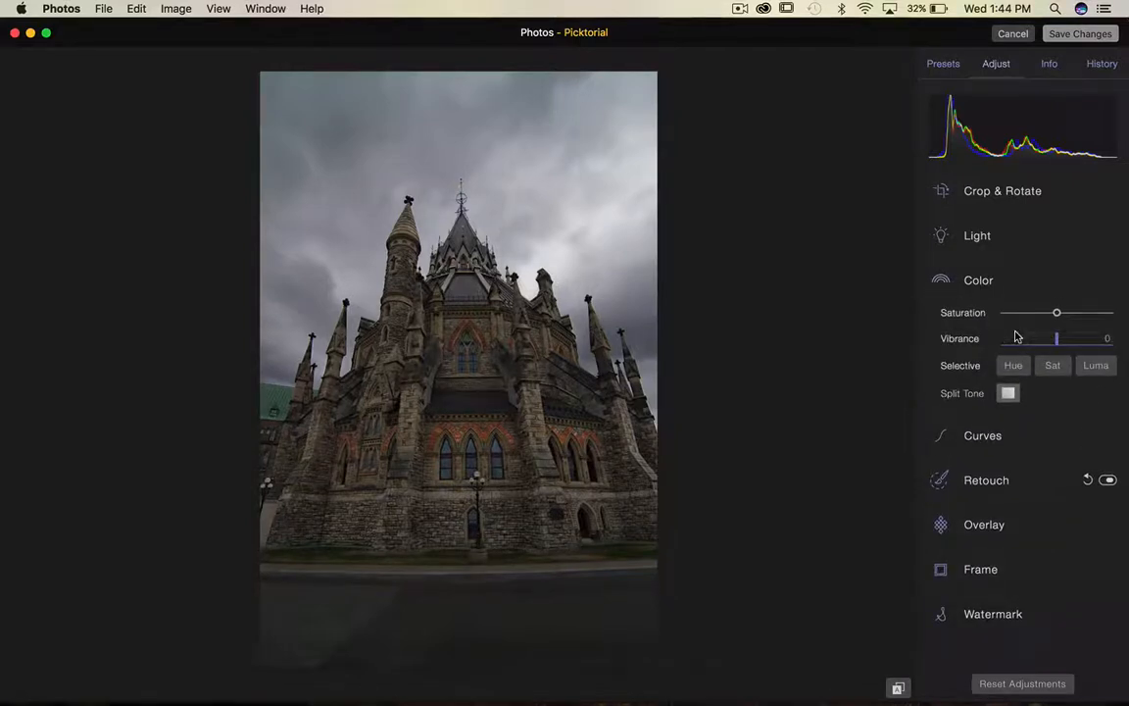
click(942, 280)
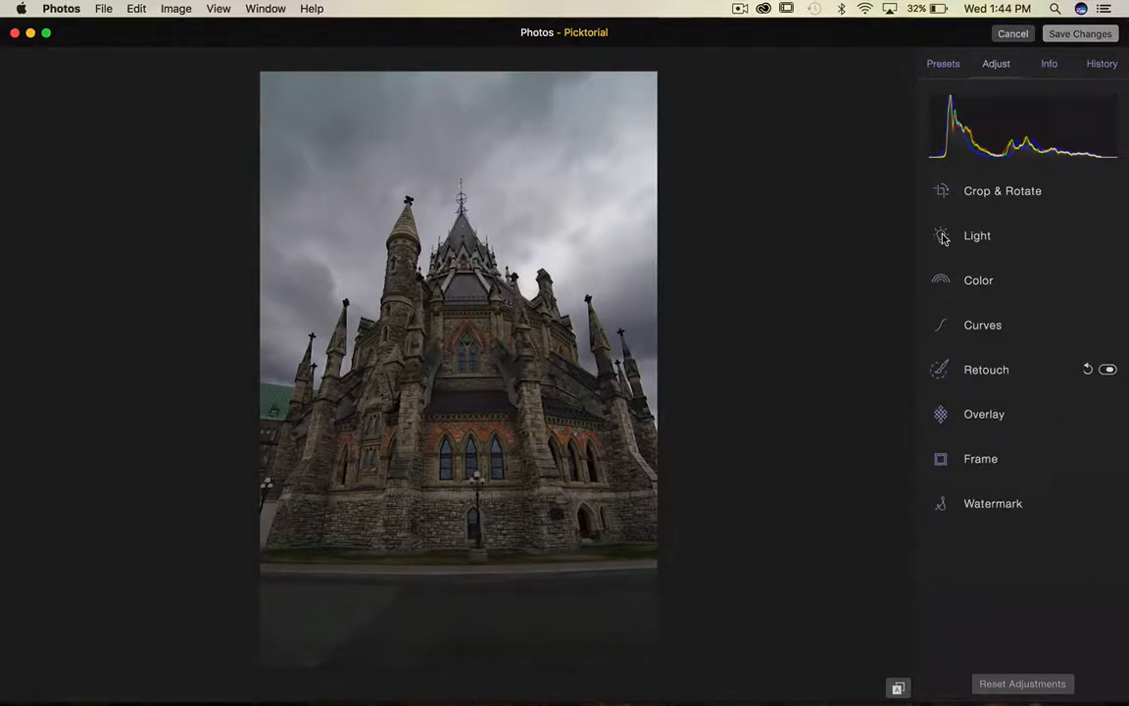
click(942, 238)
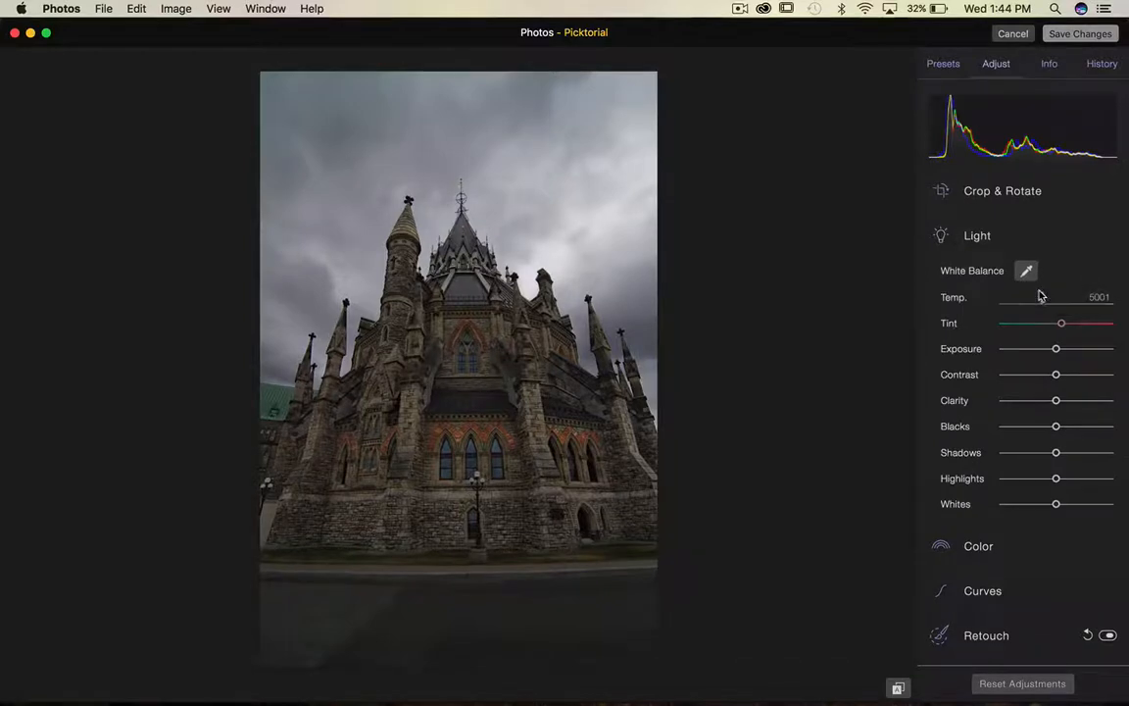
drag(1043, 298, 1031, 301)
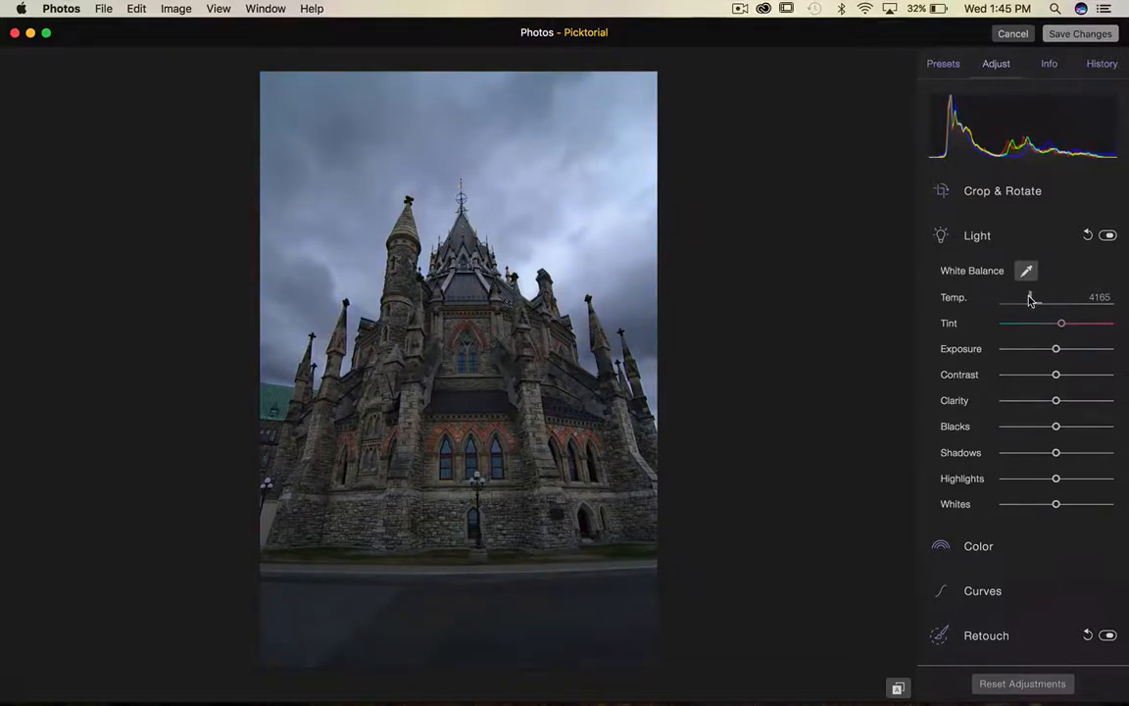
click(1107, 236)
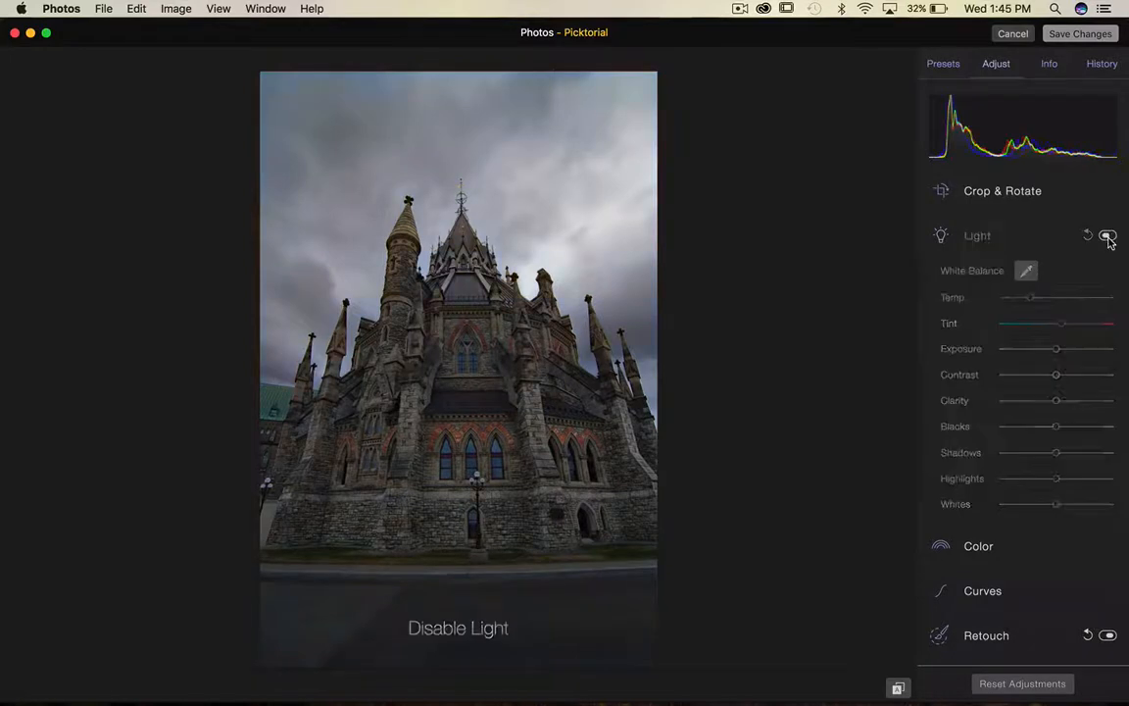
click(1107, 236)
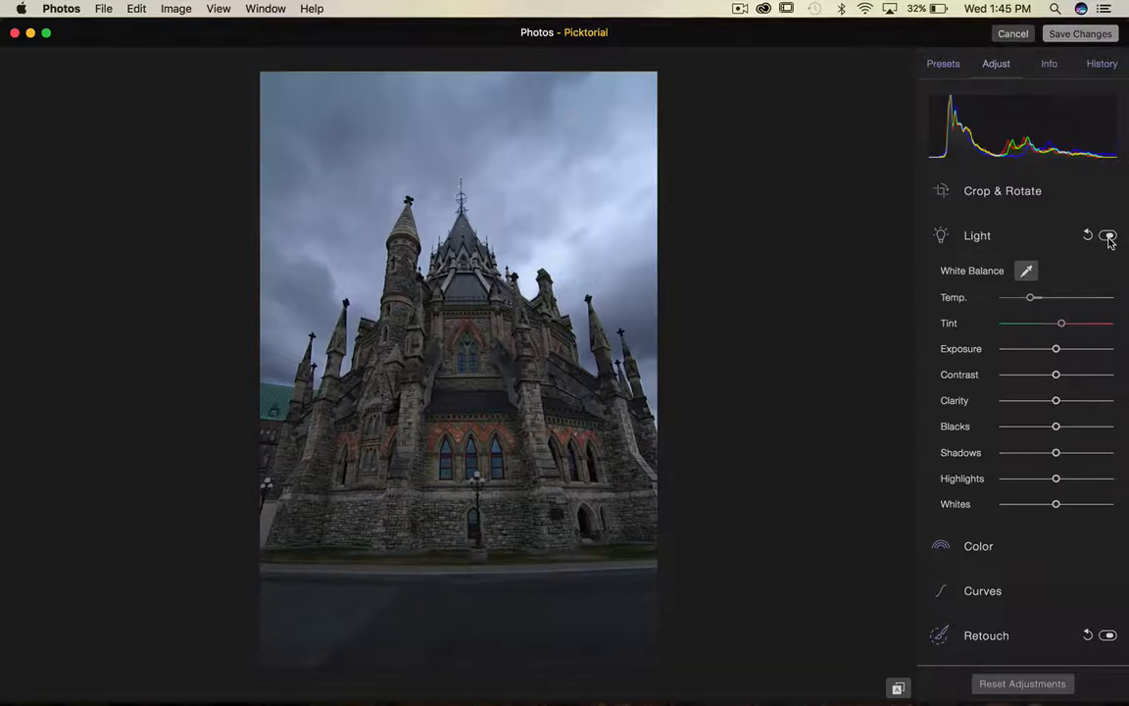
click(943, 237)
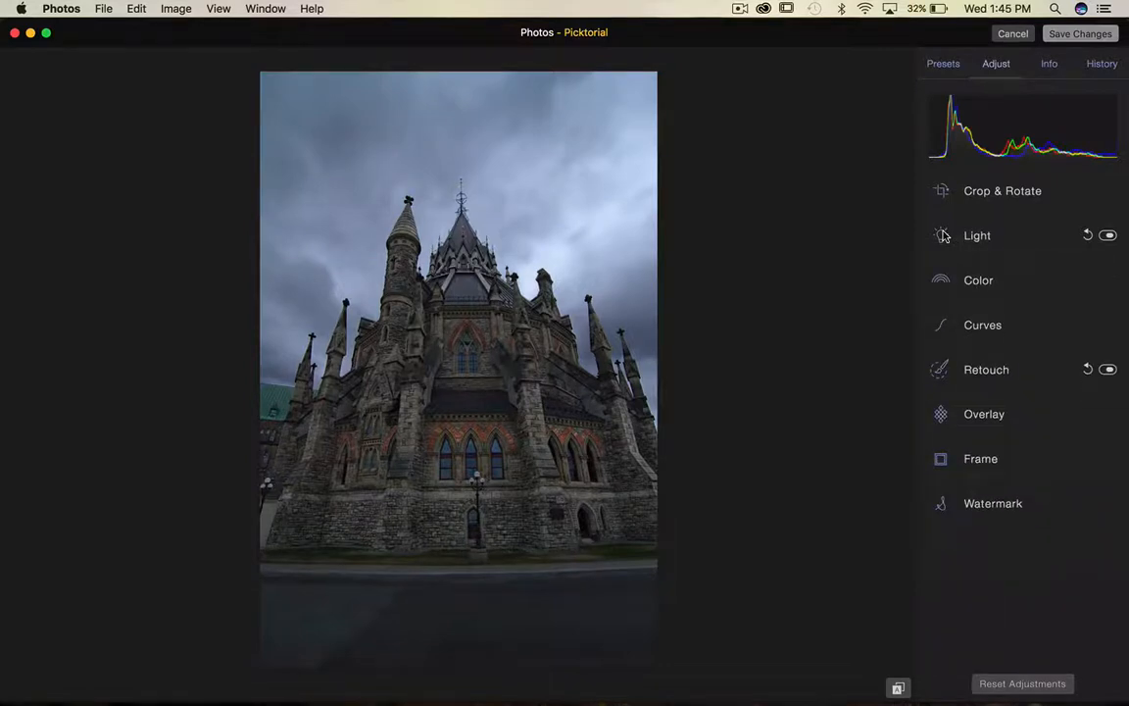
Rotate the photo very slightly to straighten it and crop a strip of road off the lower edge.
click(943, 189)
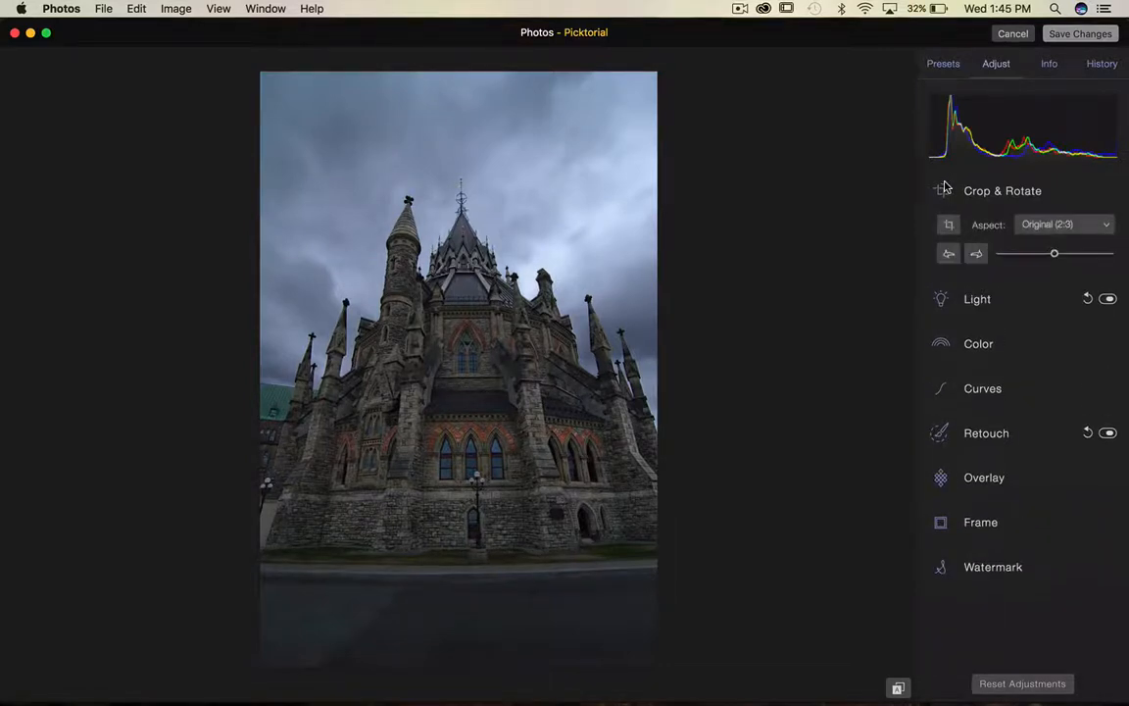
click(947, 223)
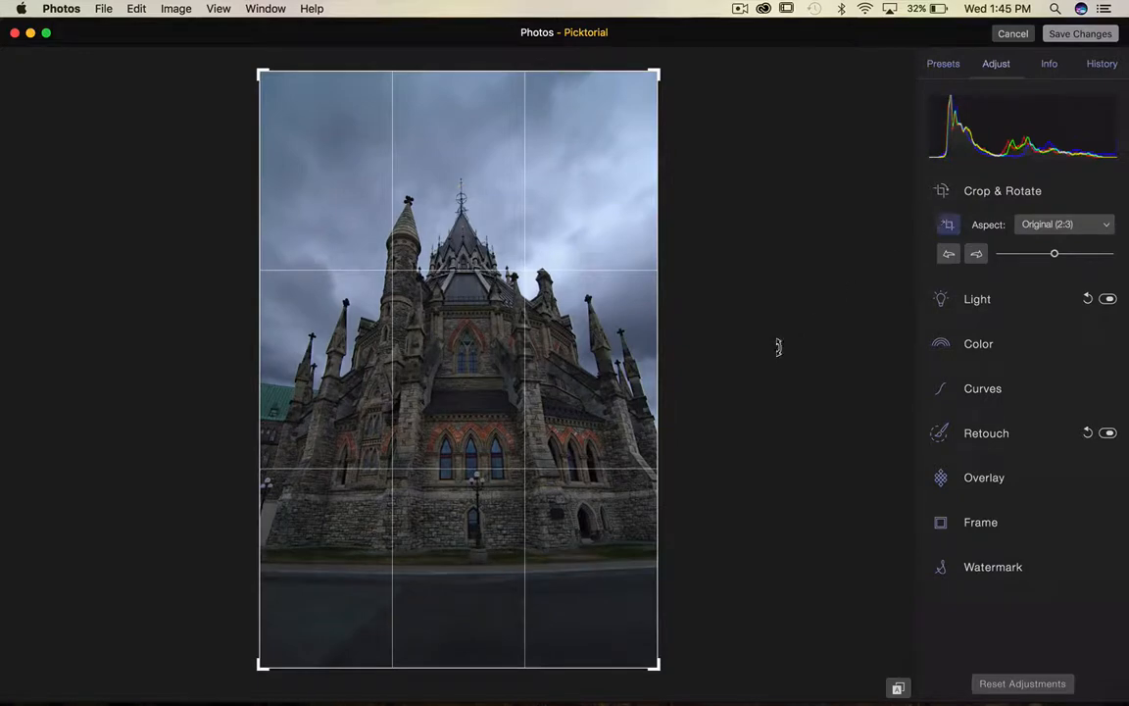
drag(777, 345, 779, 349)
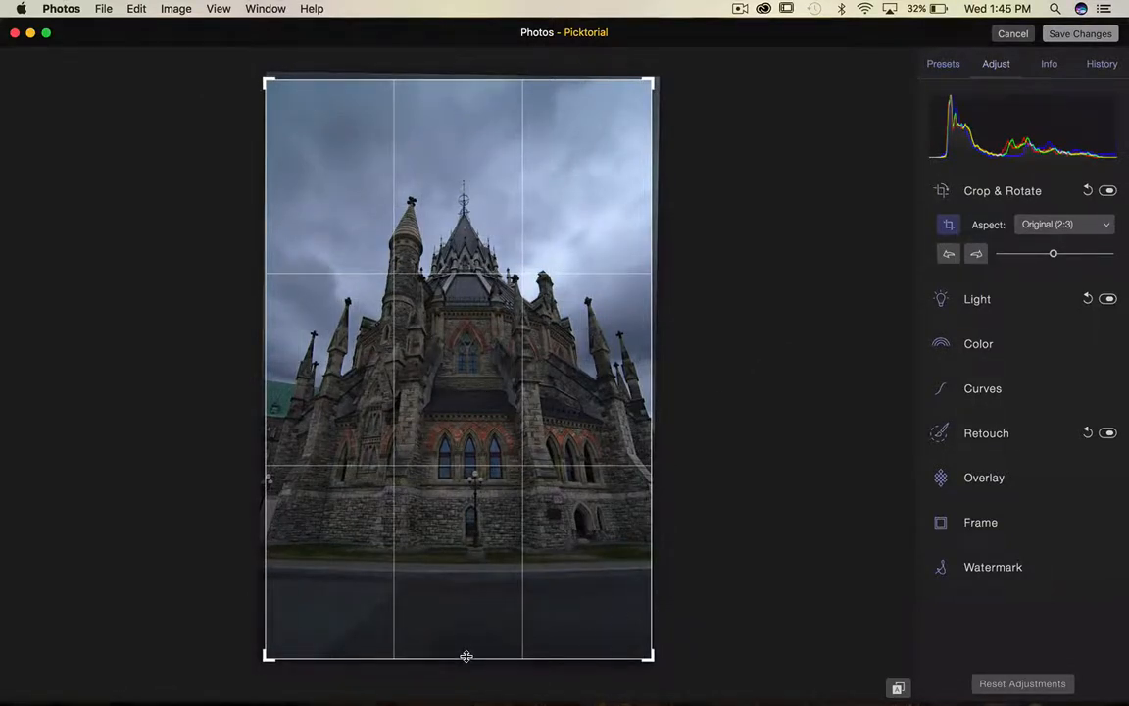
drag(467, 656, 465, 618)
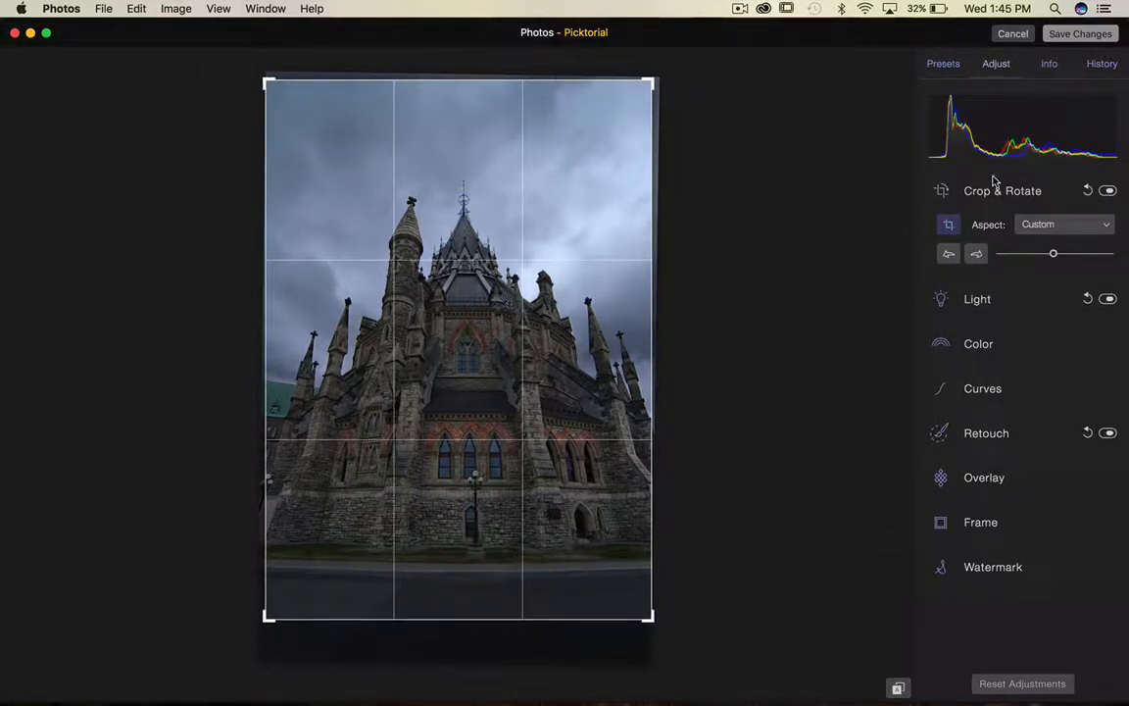
click(951, 228)
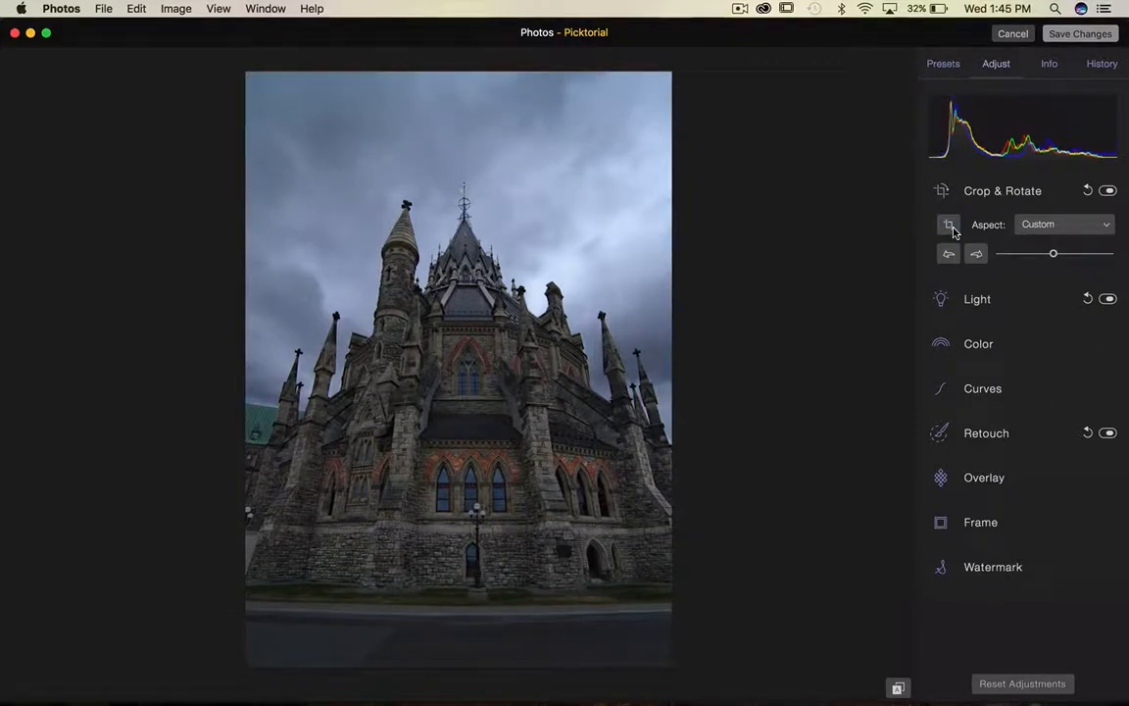
Add a Vignette frame and tune its look with a reduced width, centered radius, and slightly lowered feather and opacity.
click(940, 522)
click(976, 529)
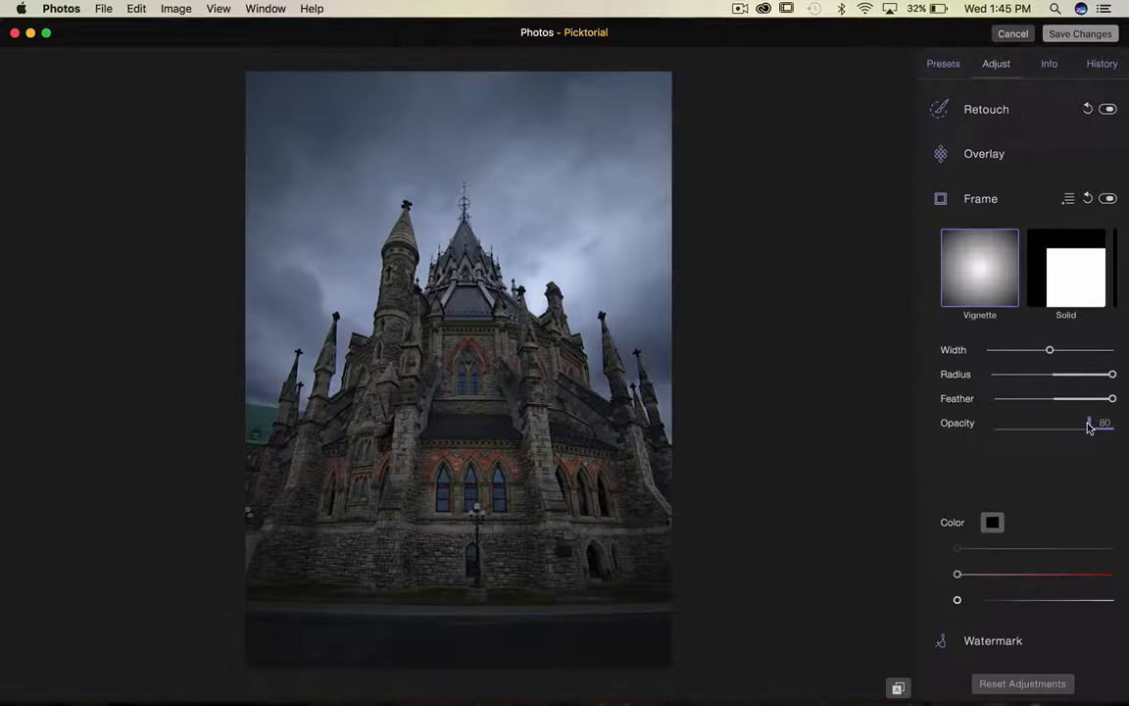
drag(1090, 425, 1126, 424)
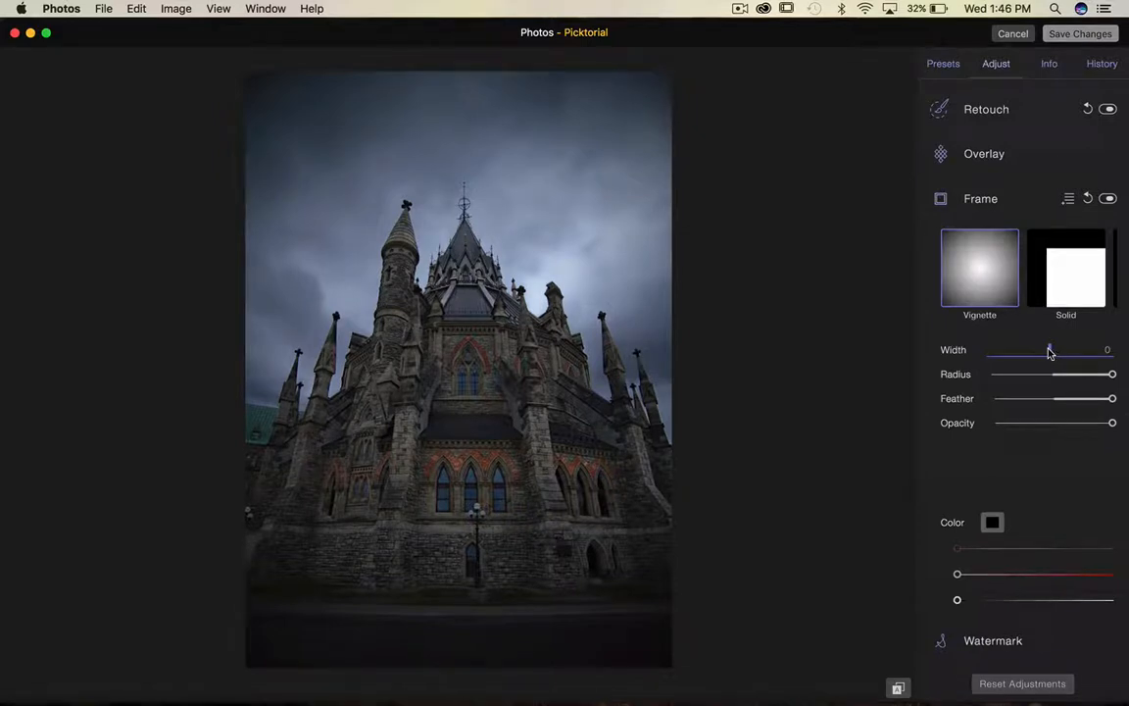
drag(1047, 352, 1013, 351)
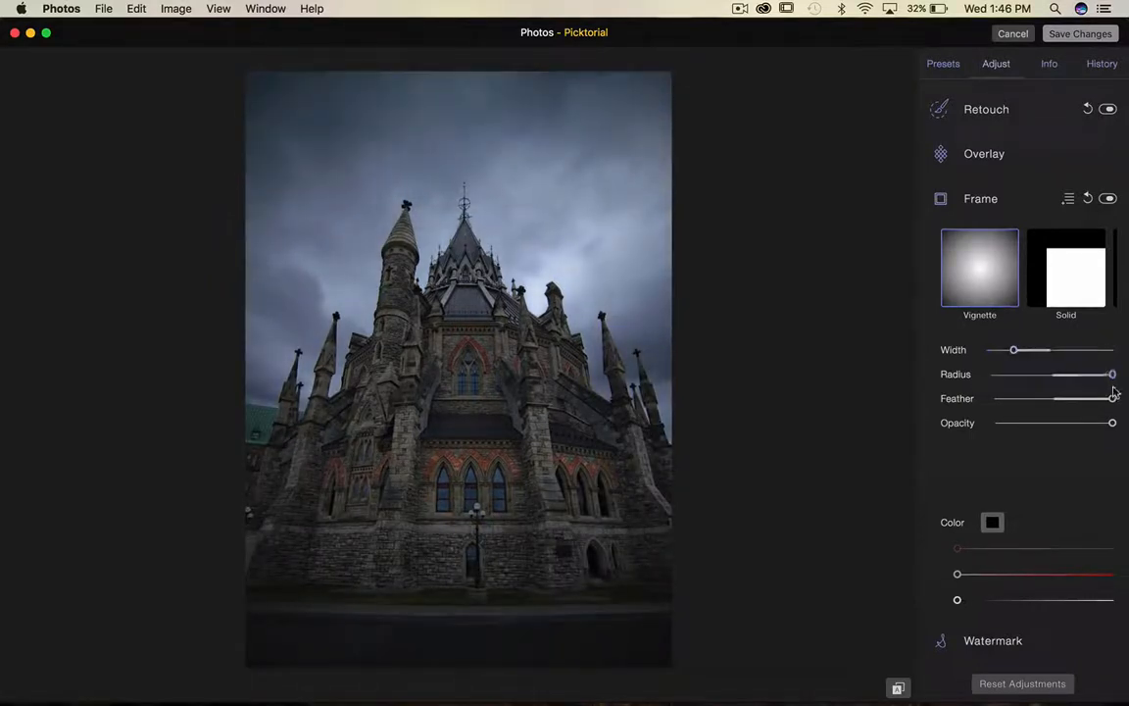
drag(1107, 377, 1084, 427)
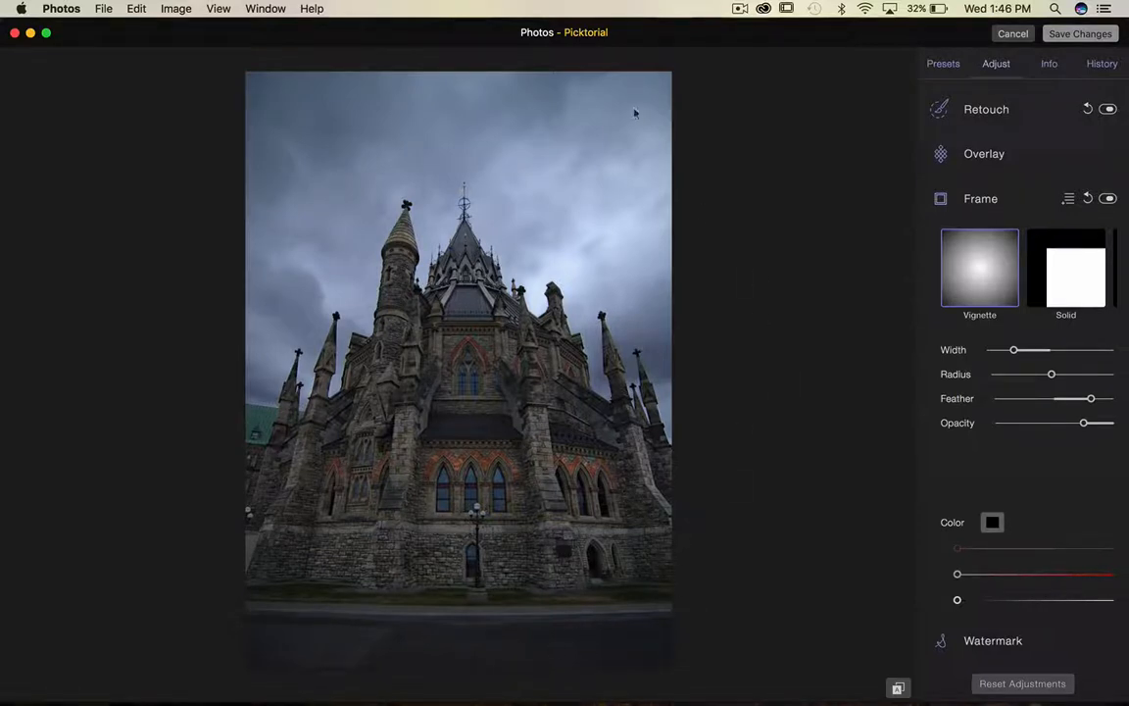
Compare the photo with and without the vignette by toggling Frame, and leave Frame disabled.
click(1107, 199)
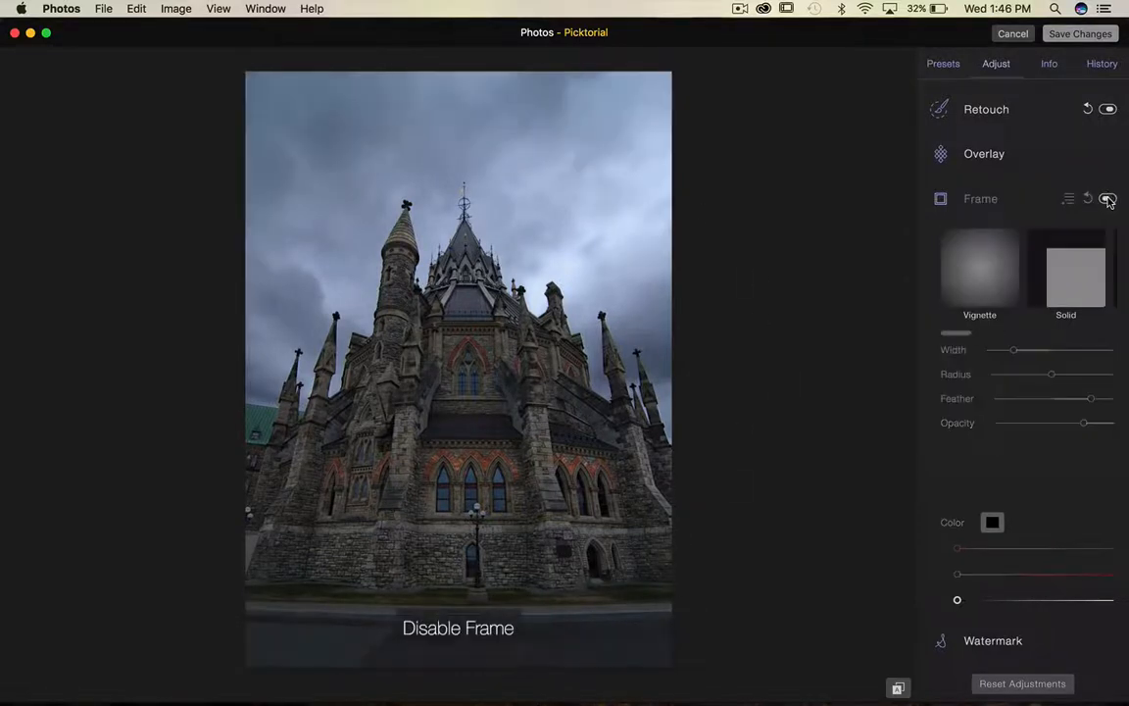
click(1107, 199)
click(1107, 199)
click(1107, 199)
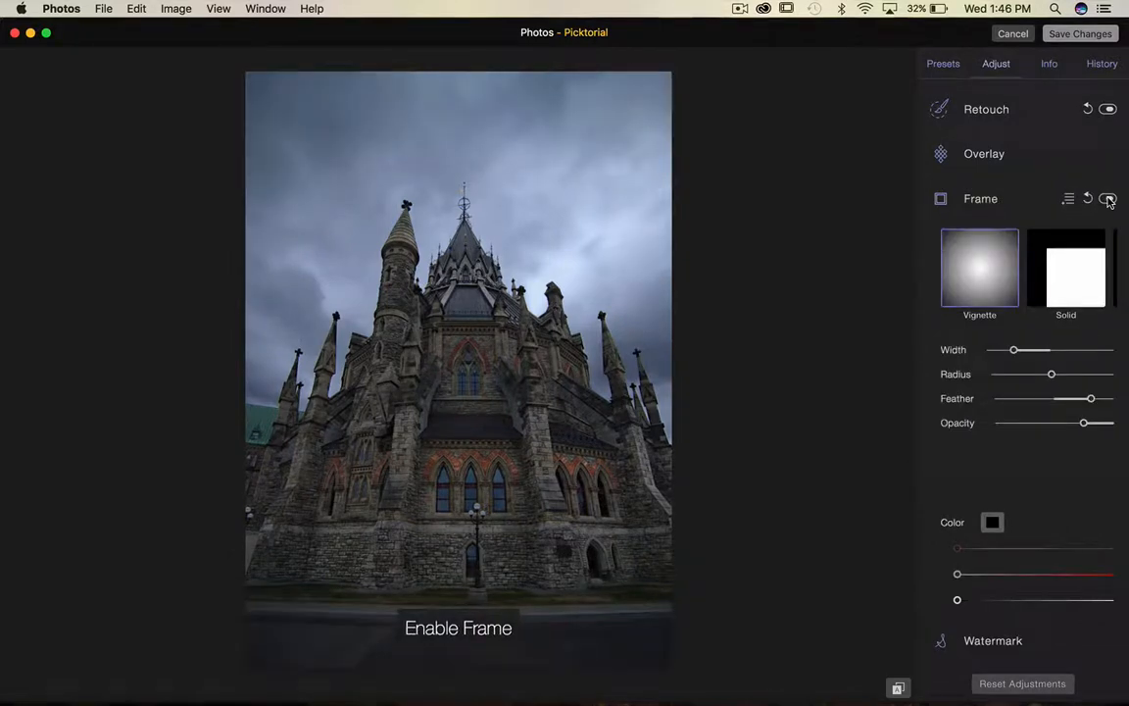
click(1107, 199)
click(1107, 199)
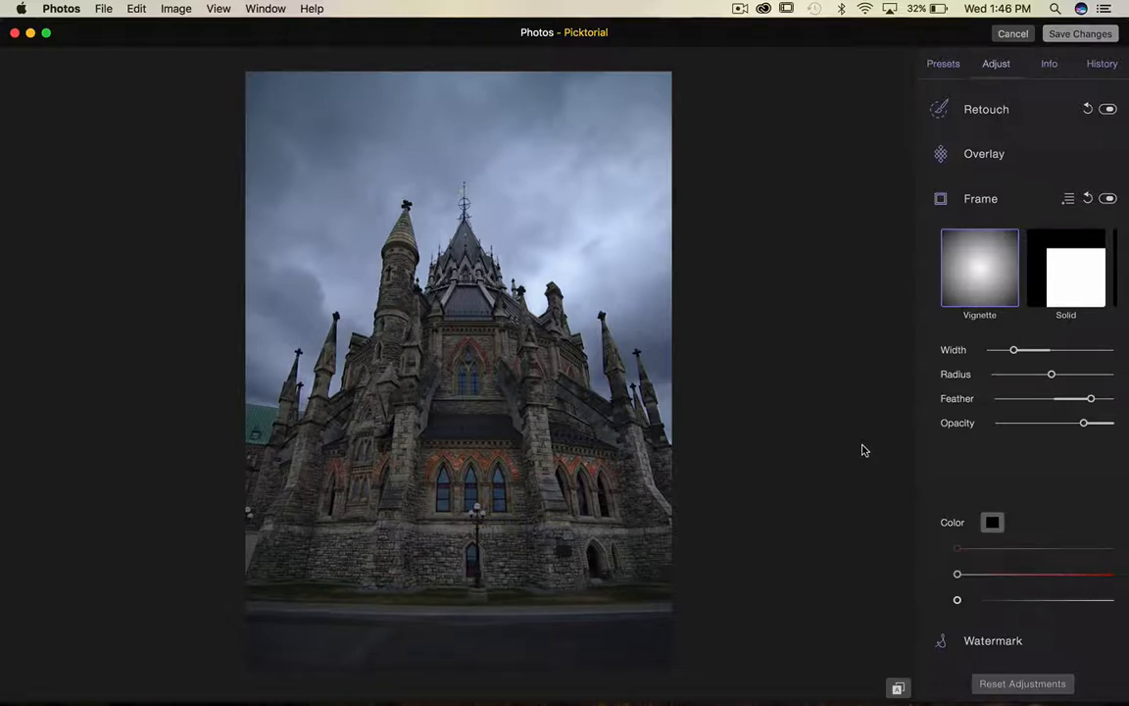
click(1108, 199)
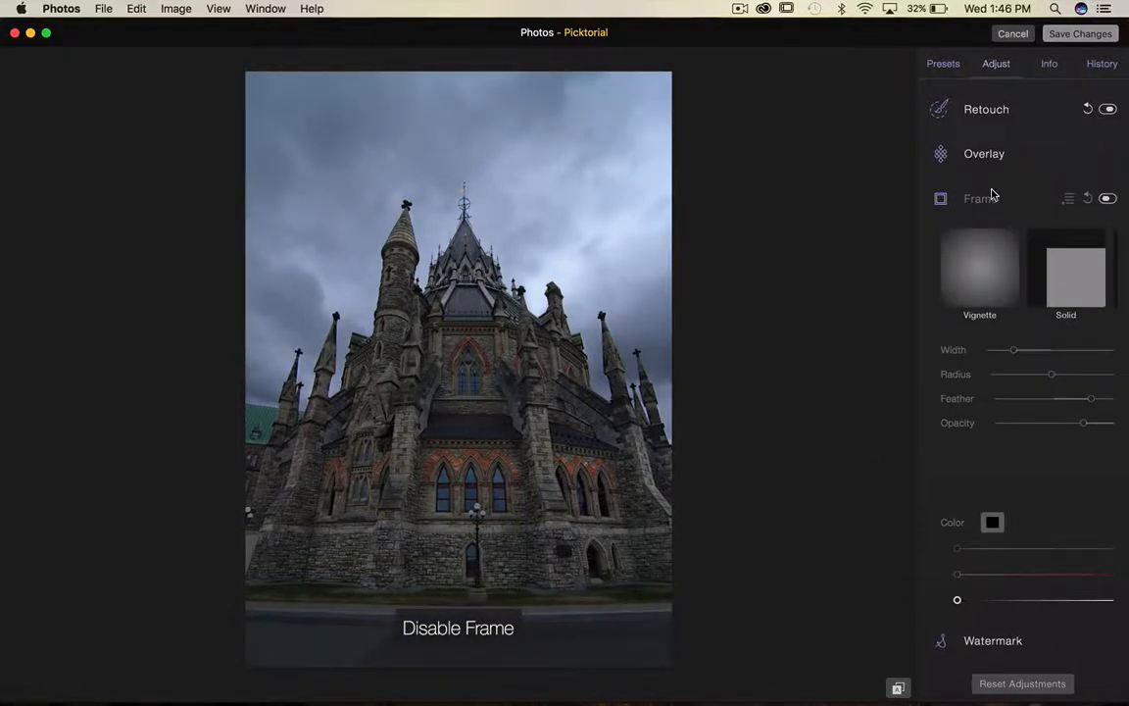
Paint sharpening over the lower stone walls of the building with the Retouch Sharpen brush.
scroll(991, 194, up, 3)
click(939, 272)
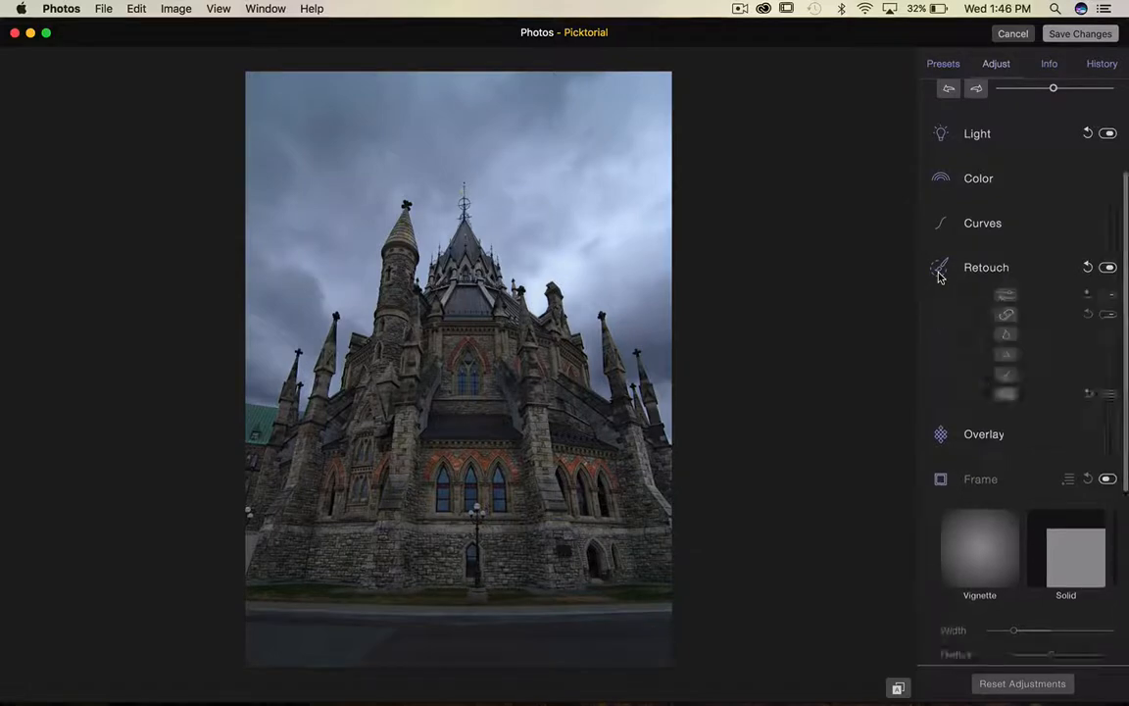
click(1006, 388)
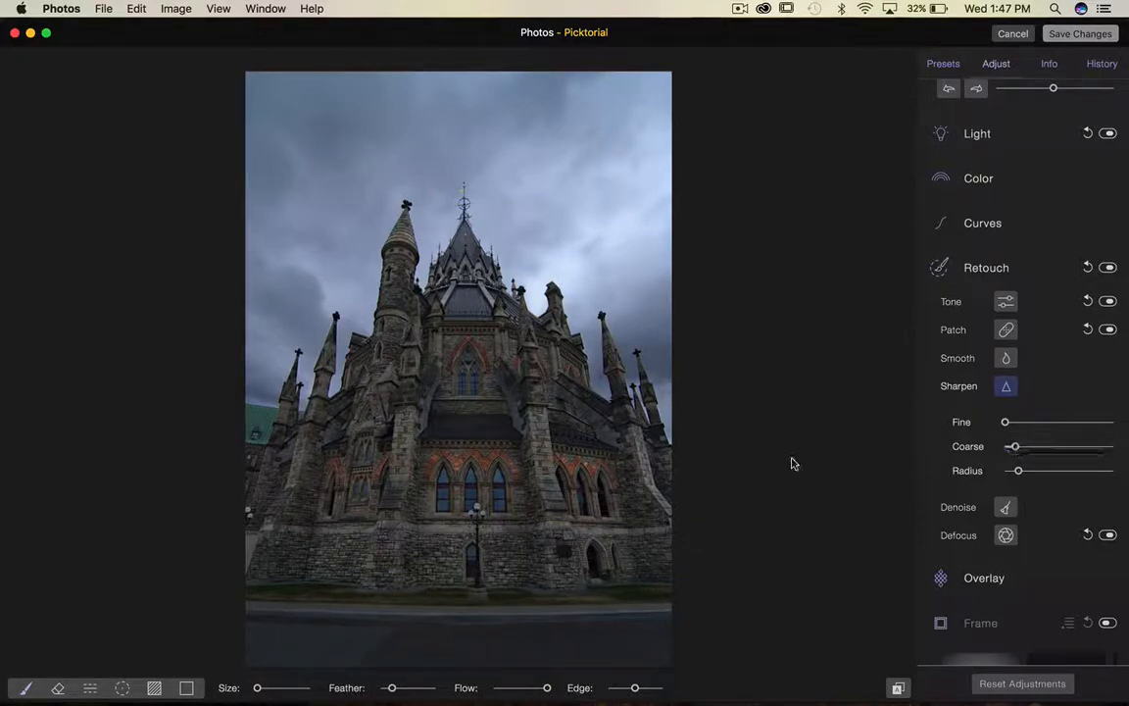
key(super+equal)
key(super+equal)
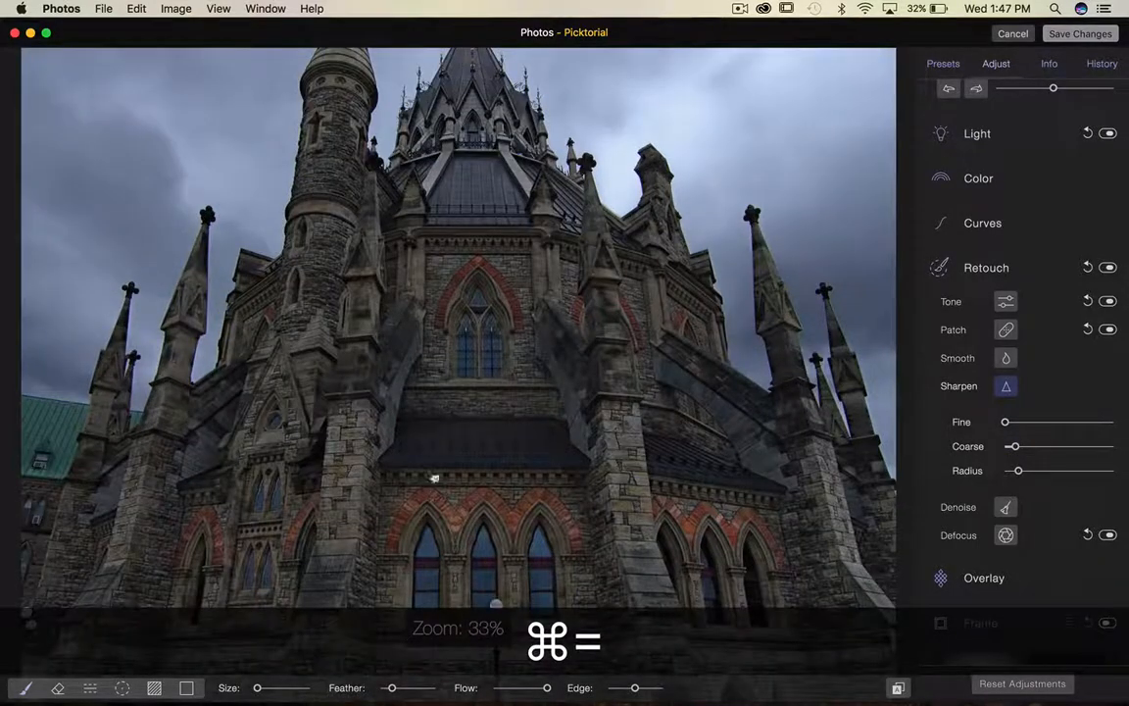
key(super+equal)
scroll(273, 476, up, 4)
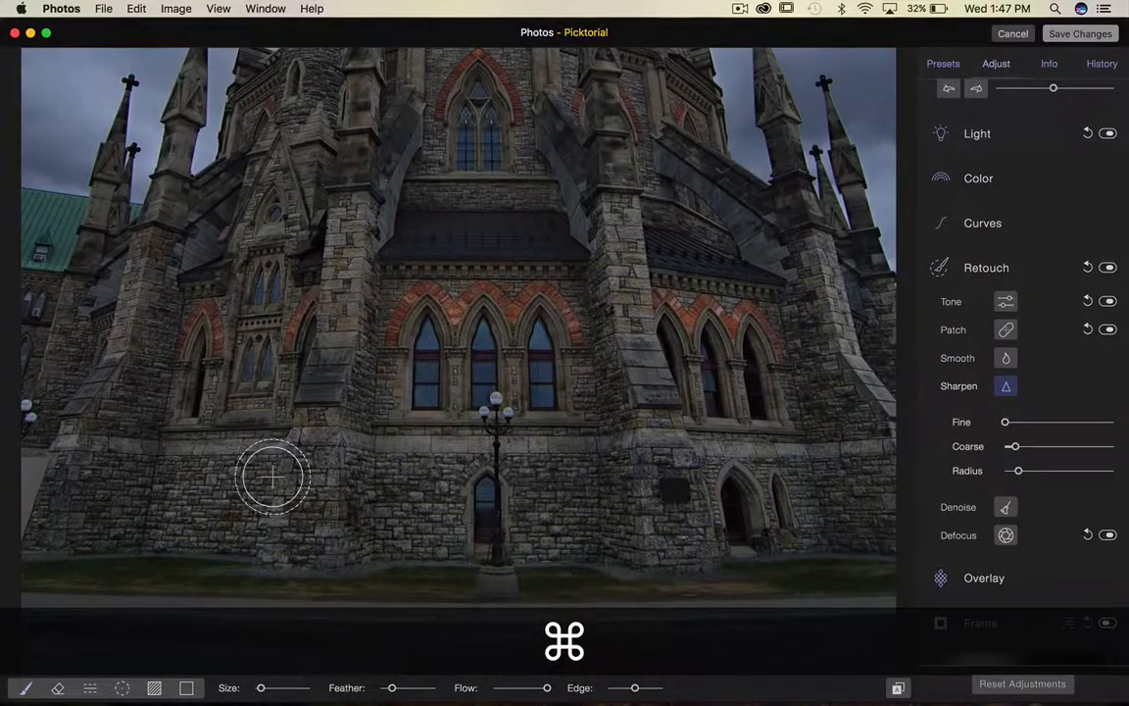
mouse_move(86, 489)
mouse_down()
mouse_move(125, 435)
mouse_move(100, 496)
mouse_move(283, 501)
mouse_move(170, 514)
mouse_move(355, 524)
mouse_move(346, 476)
mouse_move(417, 484)
mouse_move(433, 517)
mouse_move(427, 470)
mouse_move(592, 523)
mouse_move(608, 501)
mouse_move(619, 518)
mouse_move(674, 529)
mouse_move(665, 465)
mouse_move(626, 400)
mouse_move(606, 98)
mouse_move(611, 183)
mouse_move(576, 170)
mouse_move(603, 267)
mouse_move(590, 291)
mouse_move(565, 287)
mouse_move(585, 324)
mouse_move(539, 289)
mouse_move(454, 302)
mouse_move(417, 290)
mouse_move(404, 301)
mouse_move(345, 239)
mouse_move(335, 349)
mouse_move(314, 302)
mouse_move(296, 335)
mouse_move(300, 232)
mouse_move(282, 178)
mouse_move(261, 183)
mouse_move(224, 291)
mouse_move(216, 409)
mouse_move(217, 333)
mouse_move(181, 343)
mouse_move(158, 440)
mouse_move(104, 480)
mouse_move(225, 290)
mouse_move(216, 333)
mouse_move(142, 398)
mouse_move(129, 294)
mouse_move(65, 480)
mouse_move(57, 470)
mouse_move(153, 198)
mouse_move(83, 283)
mouse_move(97, 263)
mouse_move(514, 247)
mouse_move(577, 257)
mouse_move(591, 205)
mouse_move(753, 237)
mouse_move(819, 313)
mouse_move(864, 501)
mouse_move(830, 475)
mouse_move(663, 455)
mouse_move(690, 507)
mouse_move(807, 468)
mouse_up()
Brush sharpening over the building's upper walls, arched windows, spires and towers at varying brush sizes, and raise the Coarse amount slightly.
key([)
scroll(591, 208, up, 5)
scroll(594, 217, down, 3)
scroll(830, 476, down, 3)
scroll(526, 451, up, 2)
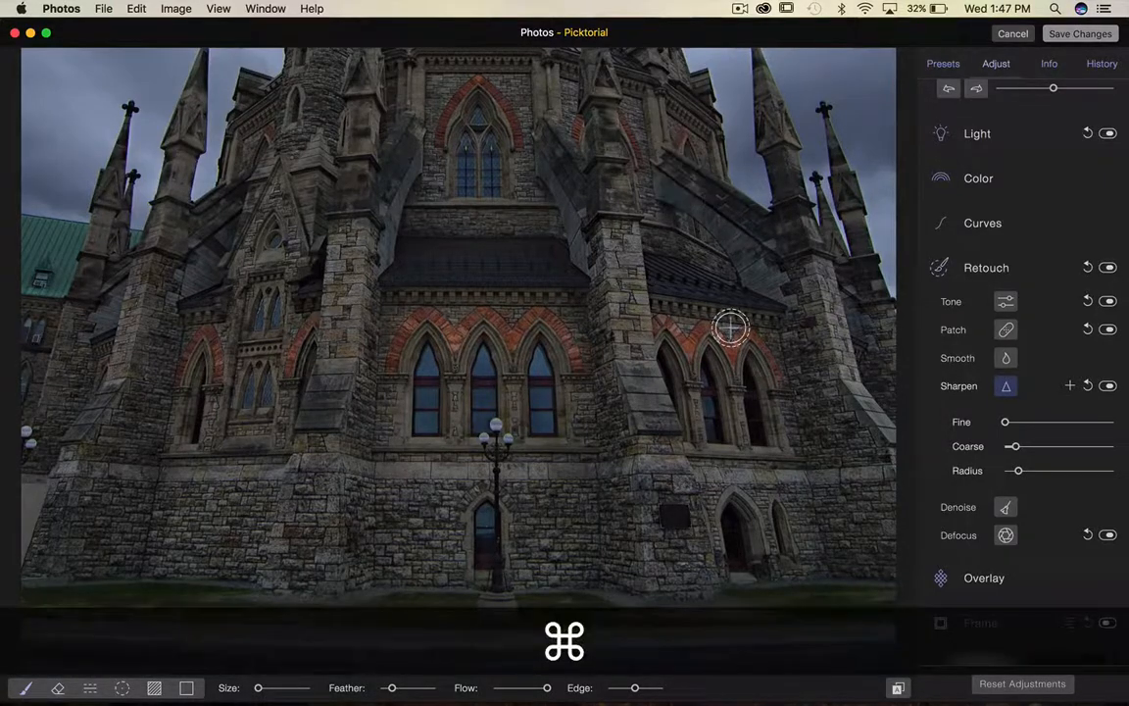
scroll(731, 325, up, 5)
scroll(784, 458, up, 5)
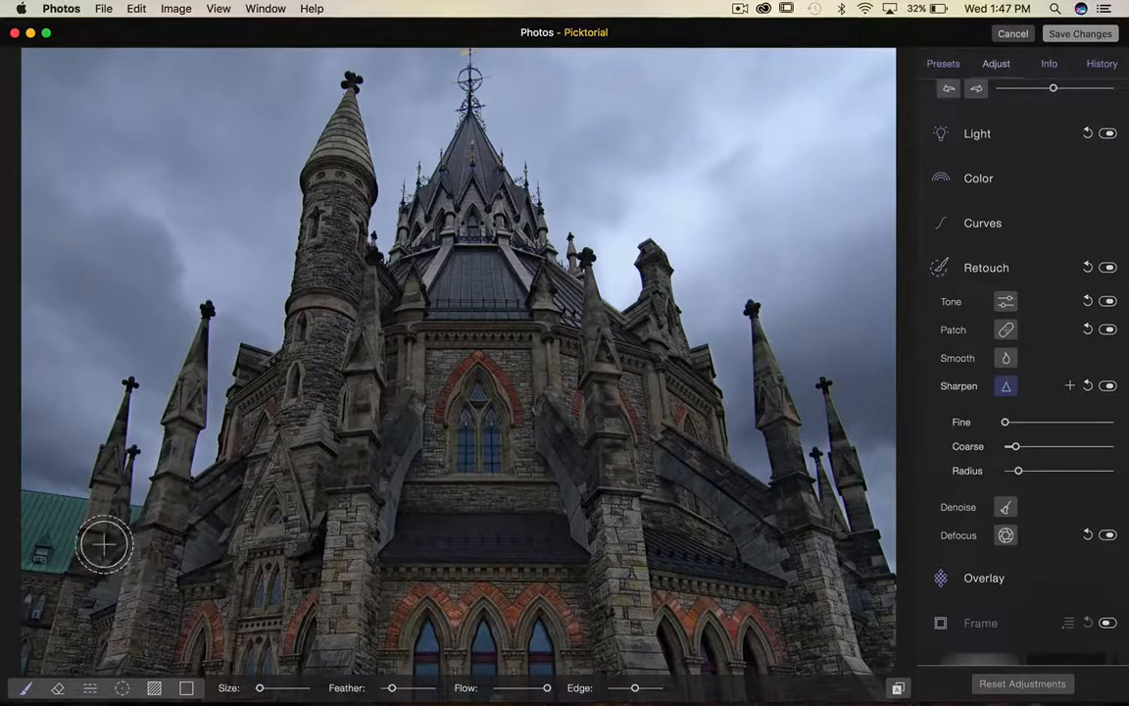
key([)
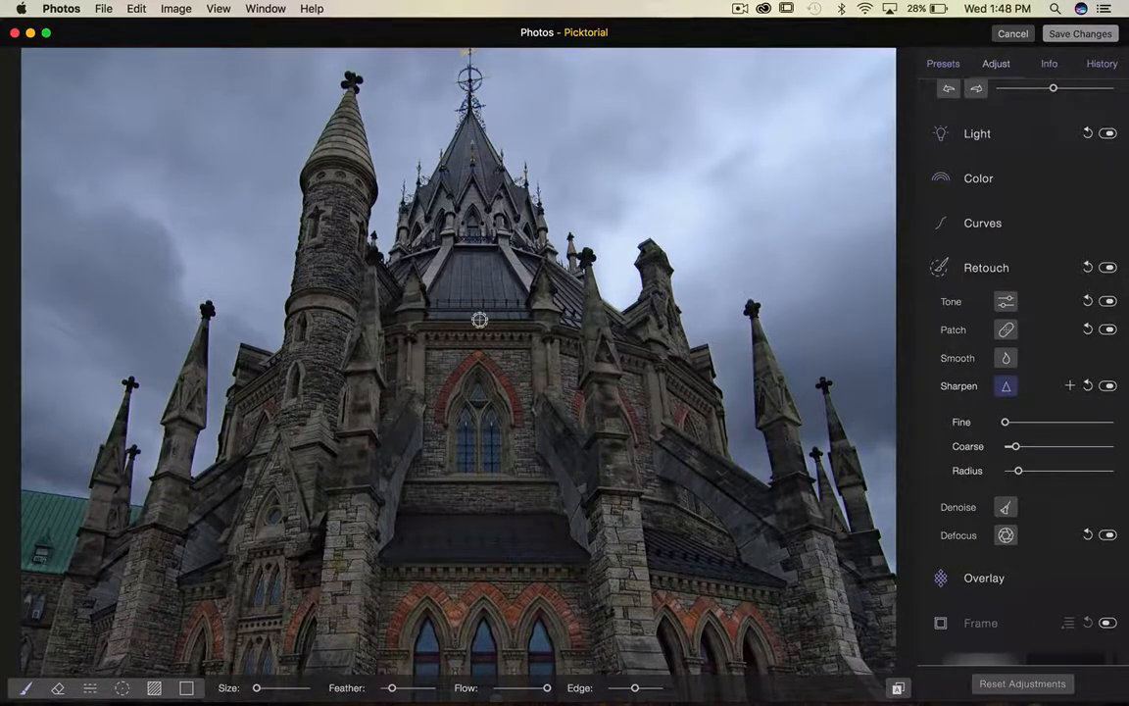
key(])
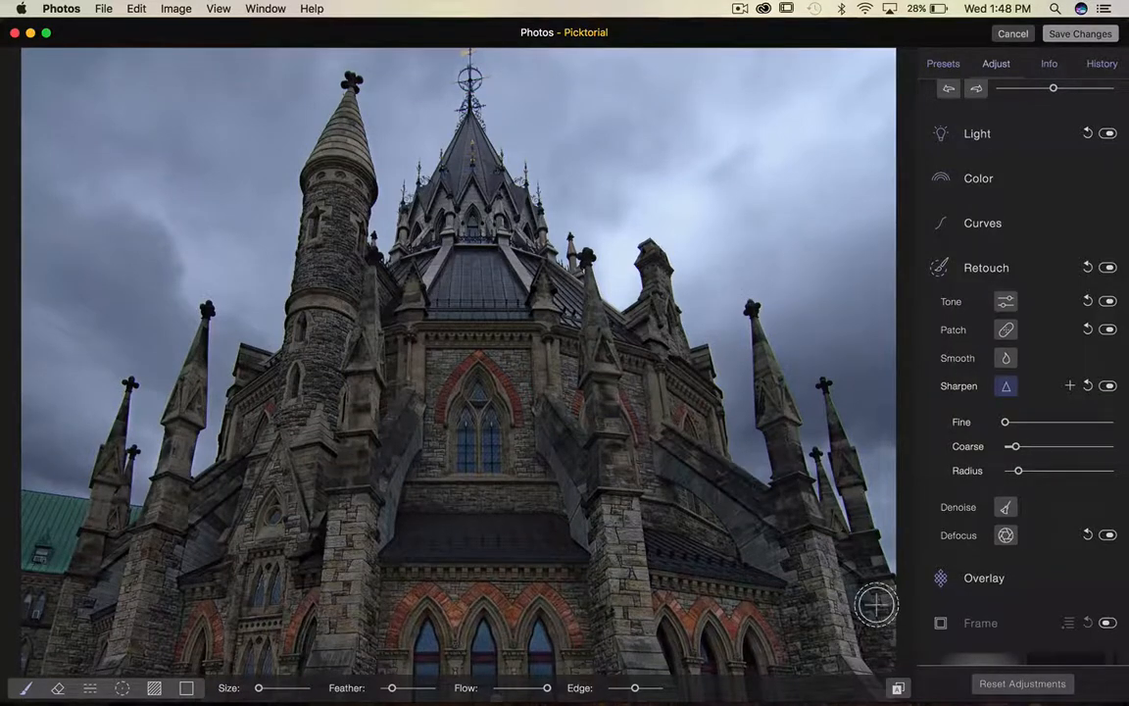
mouse_move(1019, 447)
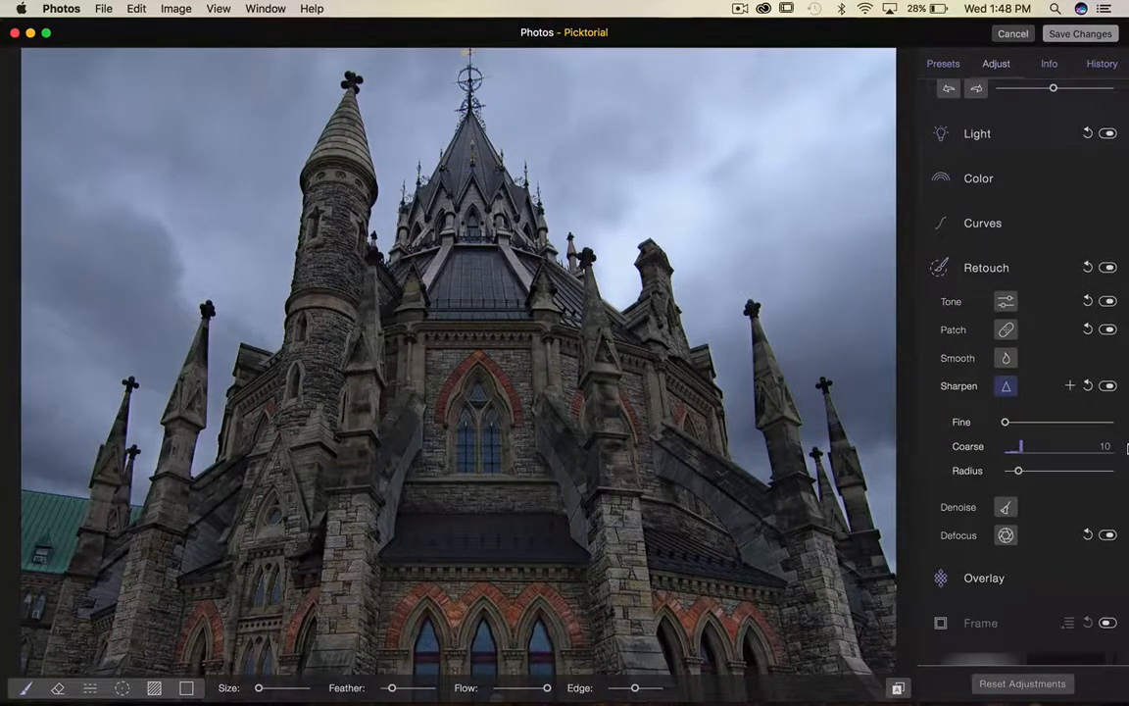
mouse_move(1019, 447)
mouse_down()
mouse_move(1127, 448)
mouse_move(1012, 449)
mouse_up()
Compare the whole photo with and without the brushed sharpening by toggling Sharpen, and leave it enabled.
key(space)
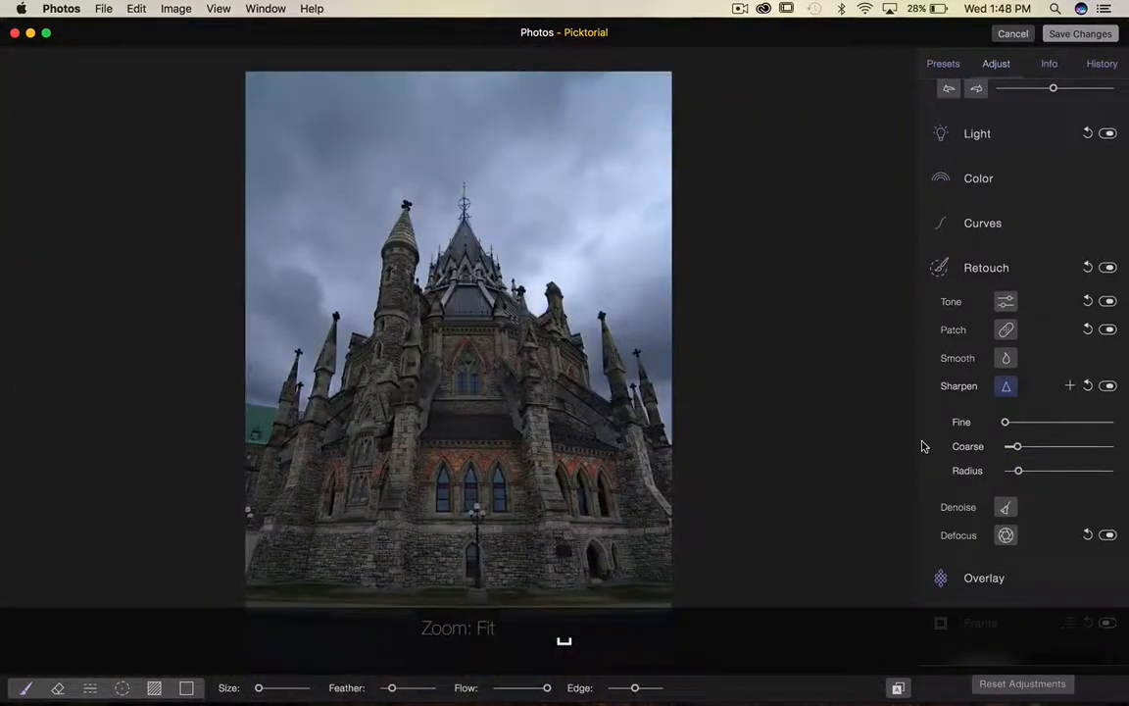
click(1107, 386)
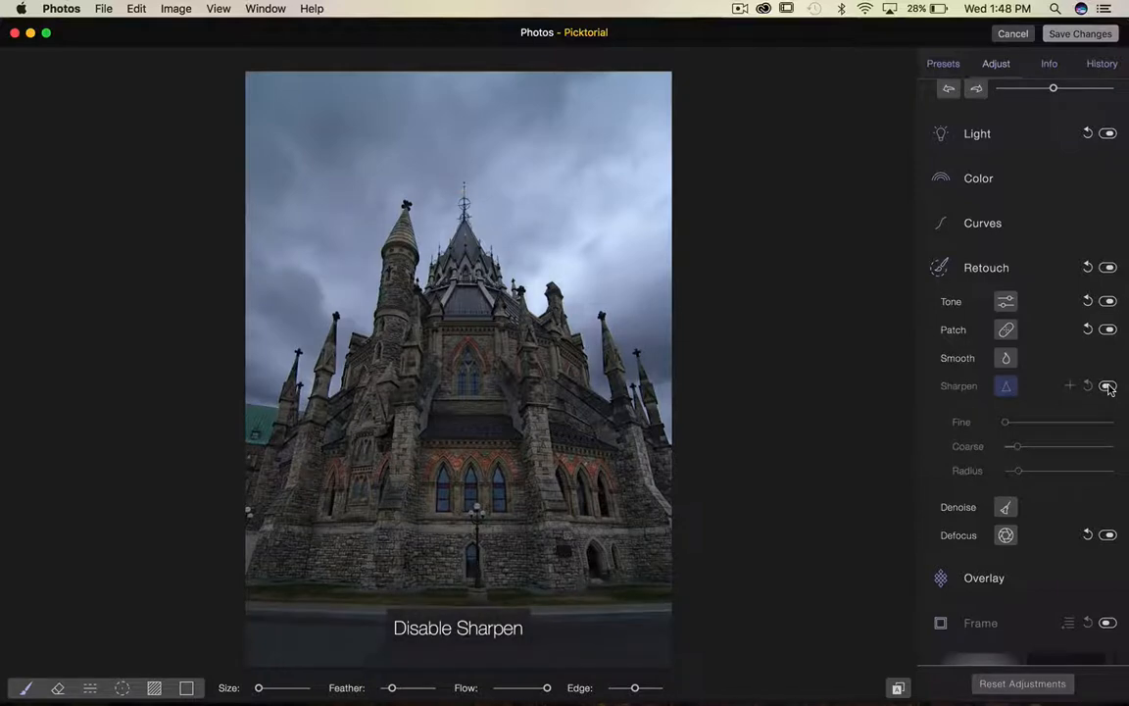
click(1107, 387)
click(1107, 386)
click(1107, 386)
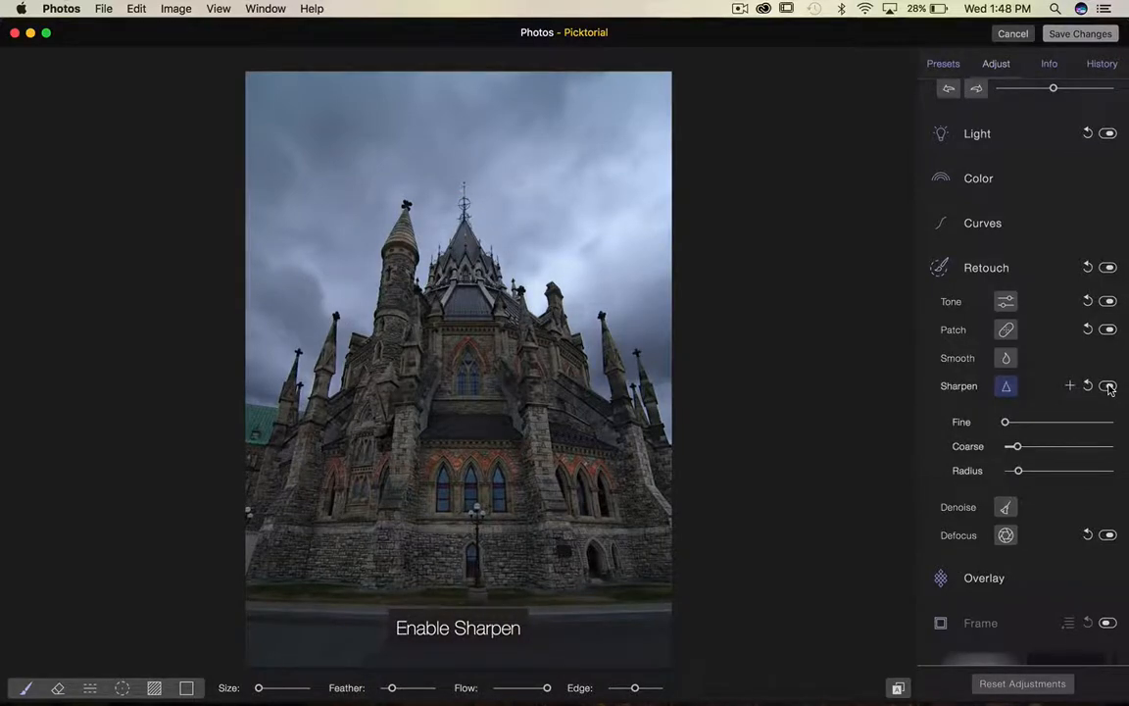
click(1107, 386)
click(1107, 386)
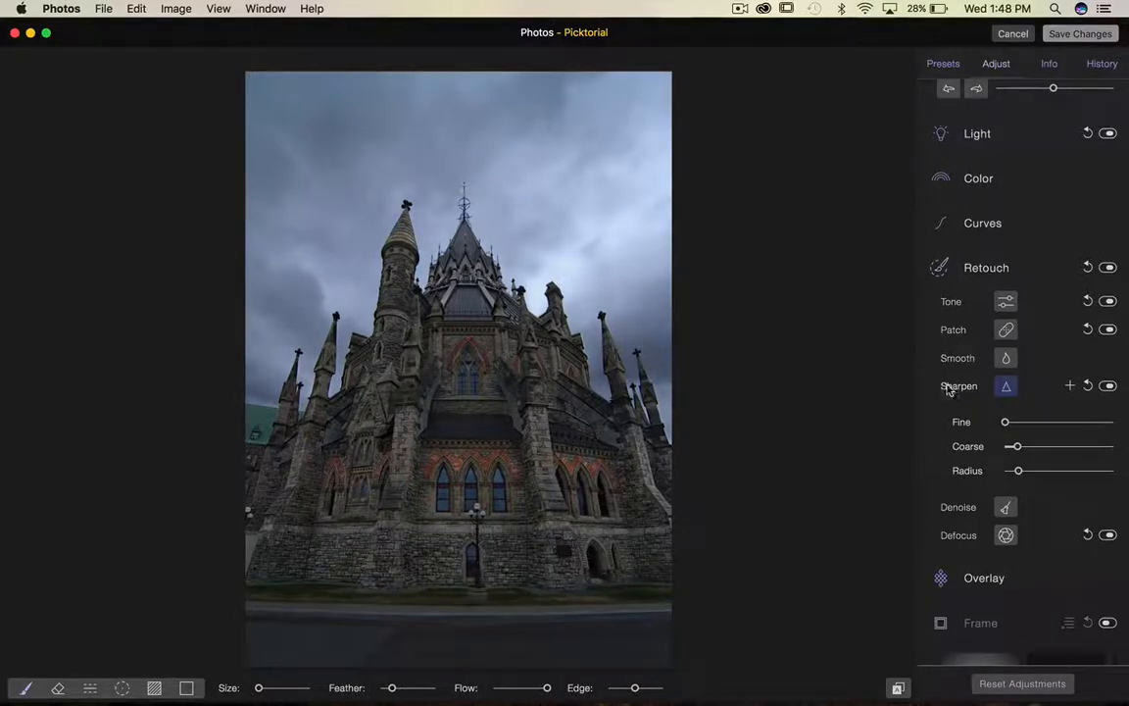
Re-enable the Vignette frame on the photo and save the changes.
click(941, 265)
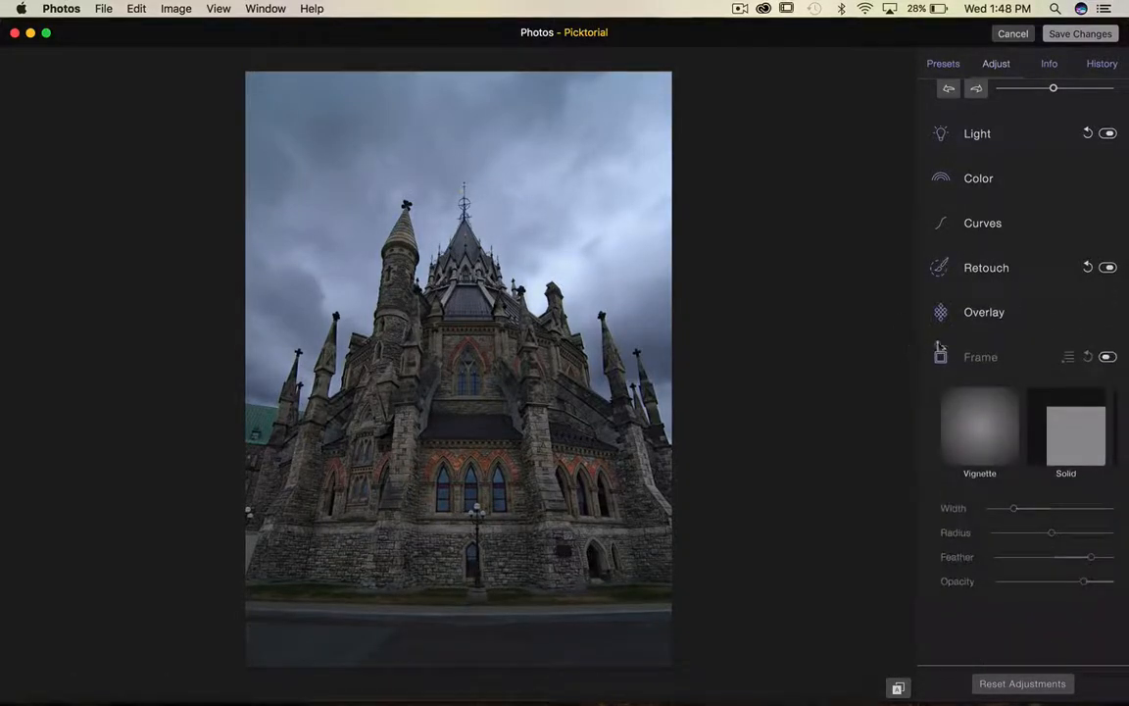
click(1108, 356)
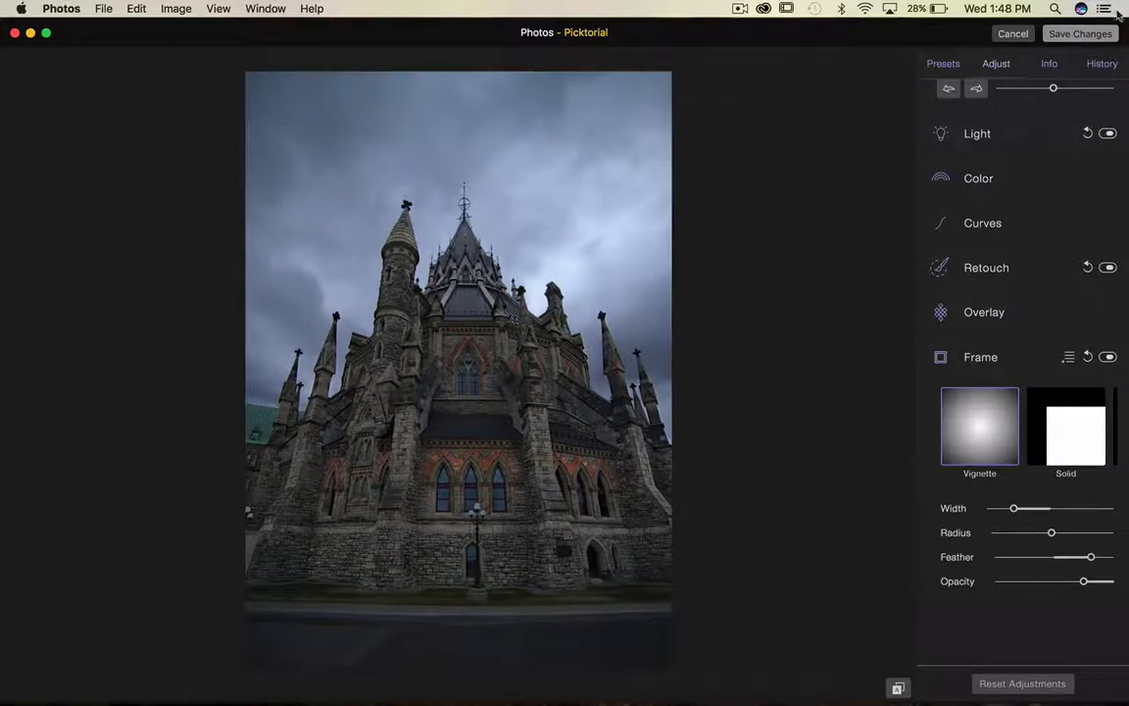
click(1072, 37)
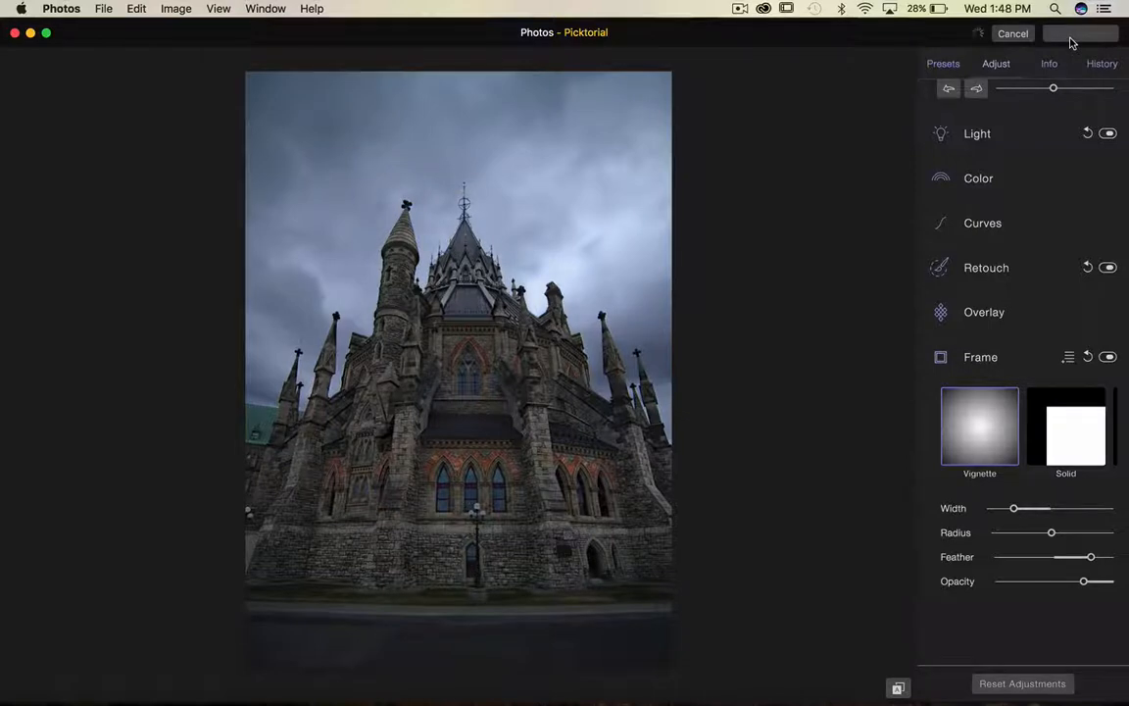